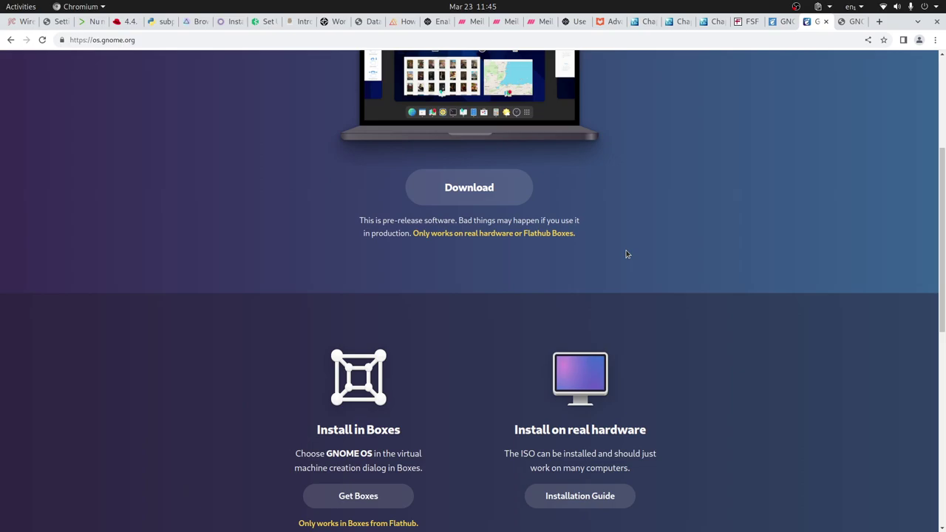
Highlight 'Boxes' in the install heading and open the GNOME OS Installation Guide
{"action": "scroll", "coordinate": [625, 251], "scroll_direction": "down", "scroll_amount": 3}
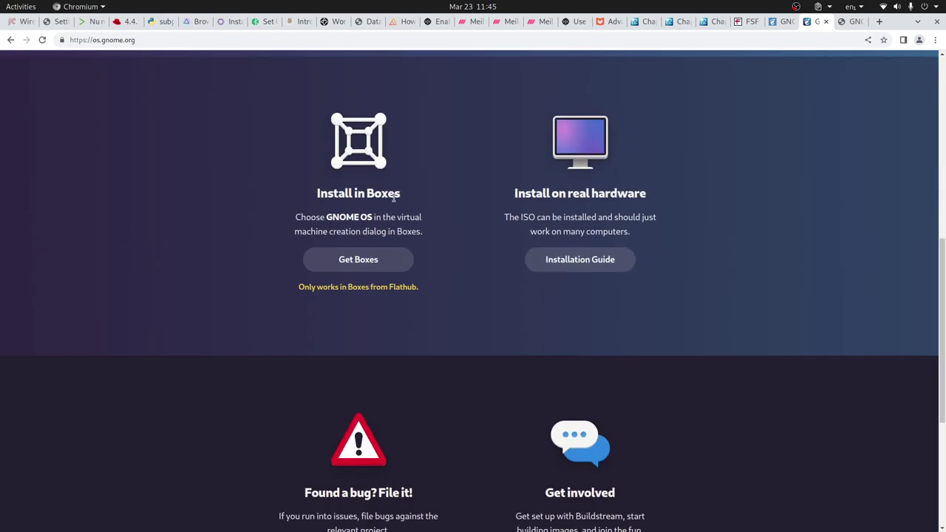
{"action": "double_click", "coordinate": [393, 197]}
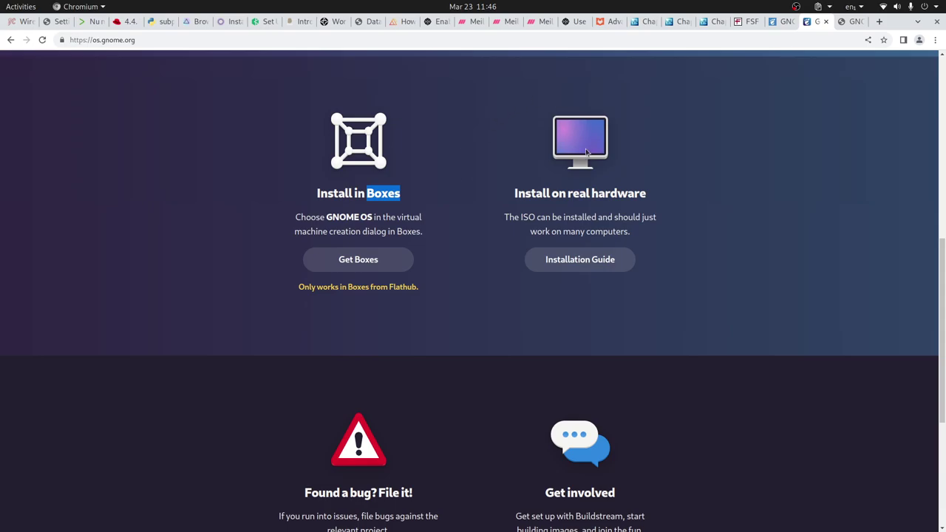
{"action": "left_click", "coordinate": [600, 263]}
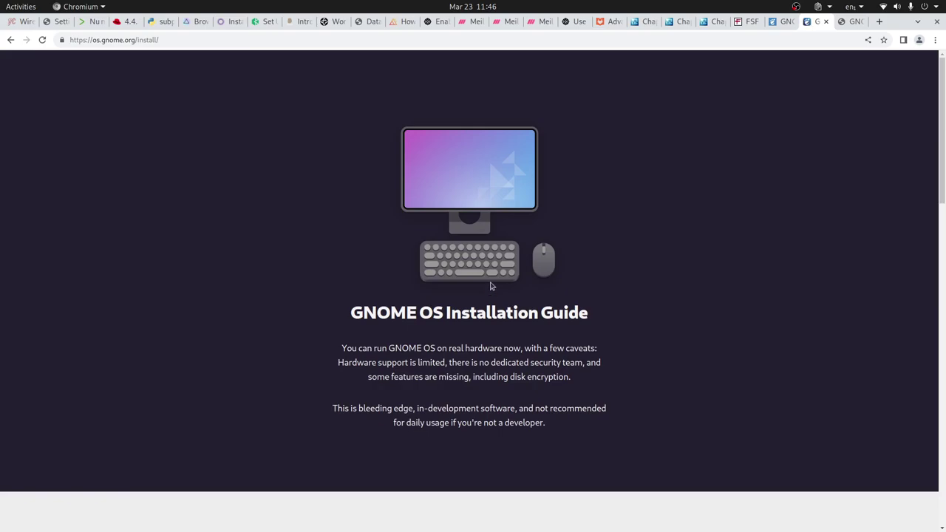
Scroll through the guide's install steps, then switch to the VirtualBox Manager window
{"action": "scroll", "coordinate": [591, 285], "scroll_direction": "down", "scroll_amount": 5}
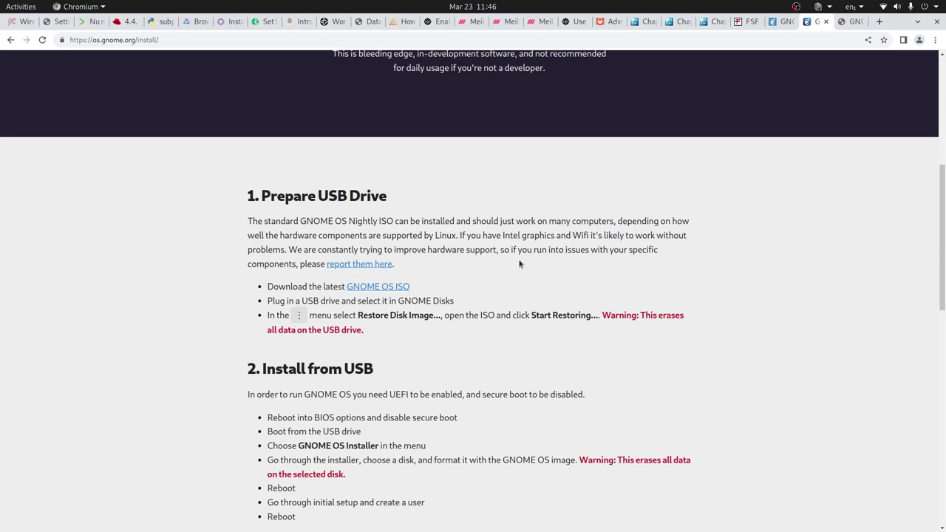
{"action": "scroll", "coordinate": [571, 273], "scroll_direction": "down", "scroll_amount": 2}
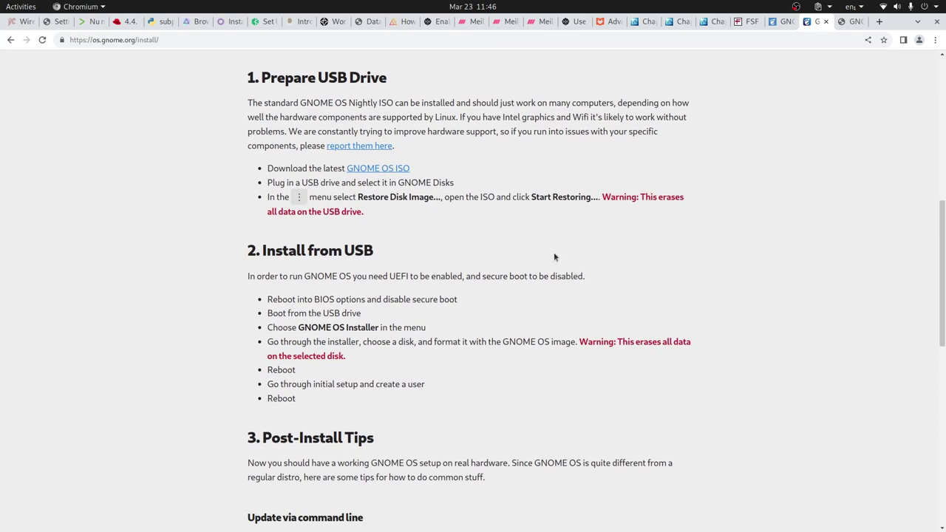
{"action": "key", "text": "alt+Tab"}
{"action": "key", "text": "alt+Tab"}
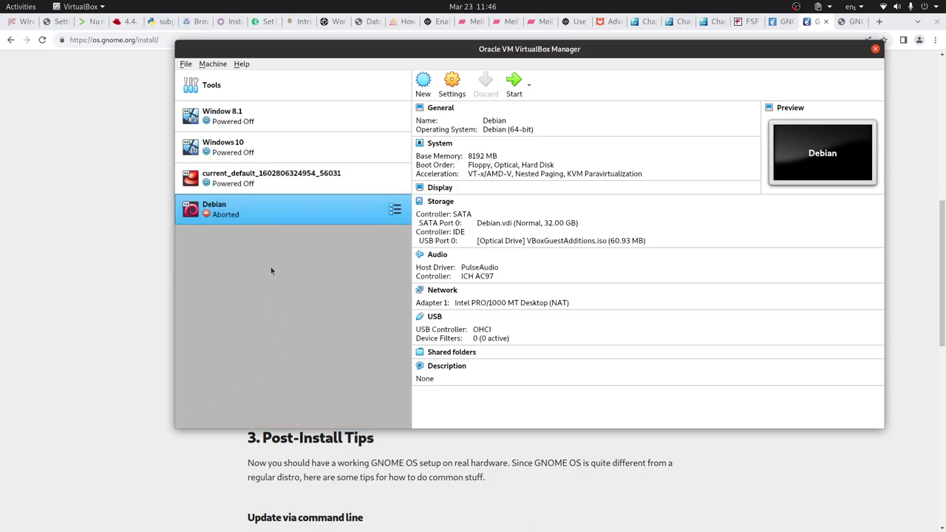
From the Tools view, start a new virtual machine named GNOME44
{"action": "left_click", "coordinate": [214, 85]}
{"action": "left_click", "coordinate": [213, 64]}
{"action": "left_click", "coordinate": [228, 77]}
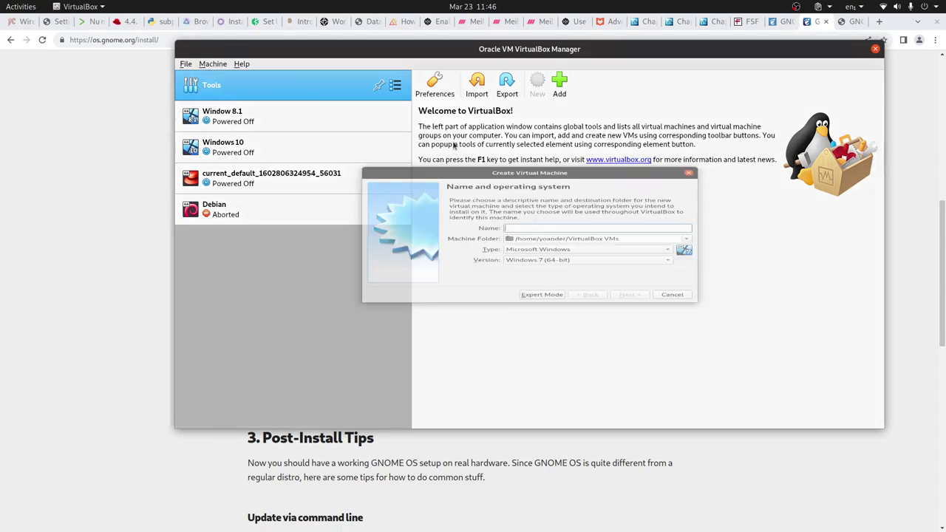
{"action": "type", "text": "GNOME44"}
Set the new machine's operating system type to Linux
{"action": "left_click", "coordinate": [574, 273]}
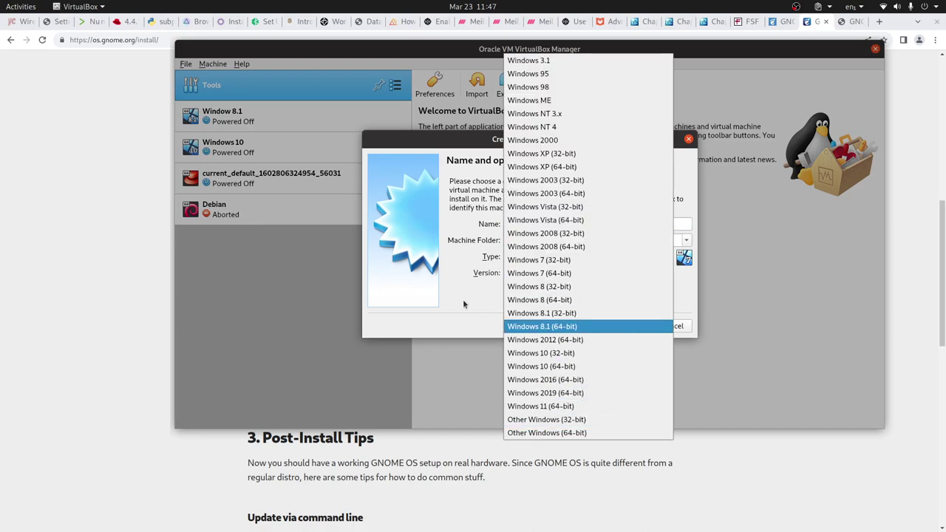
{"action": "left_click", "coordinate": [466, 305]}
{"action": "left_click", "coordinate": [572, 257]}
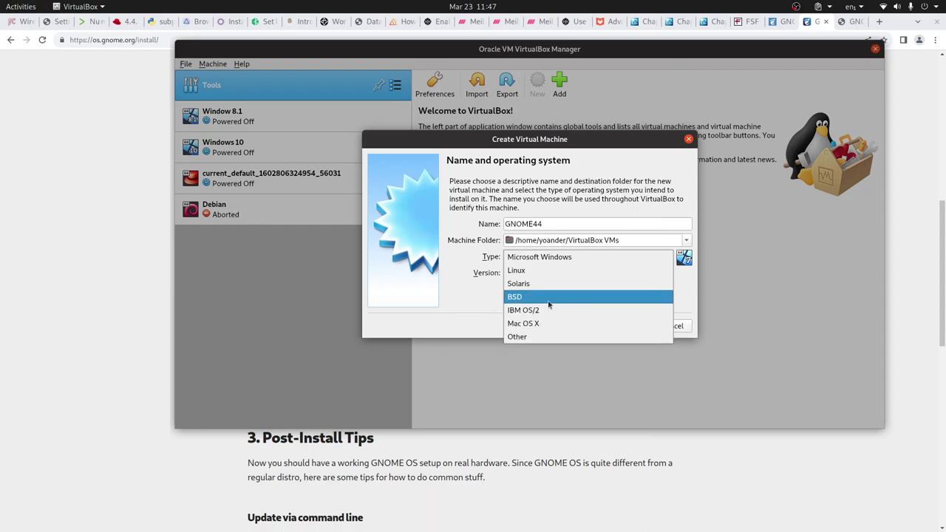
{"action": "left_click", "coordinate": [547, 271]}
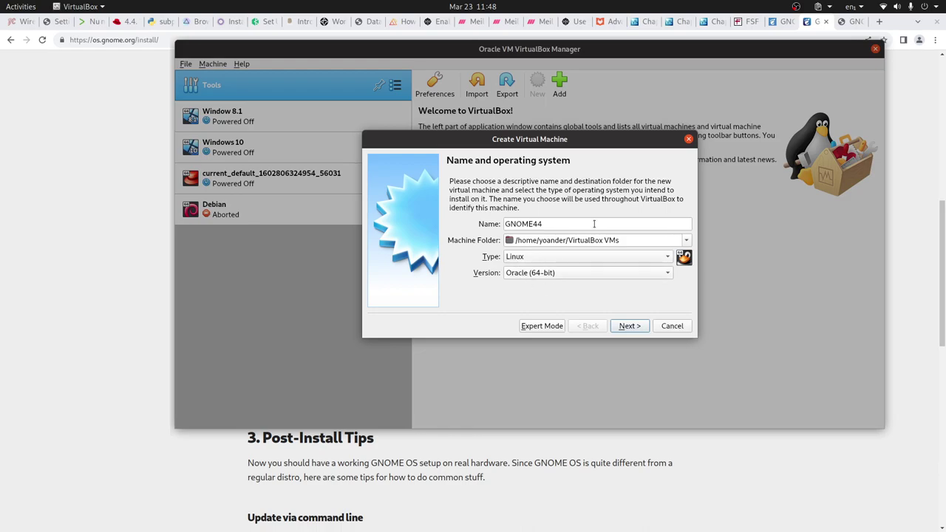
Choose Other Linux (64-bit) as the version for GNOME44
{"action": "left_click", "coordinate": [539, 272]}
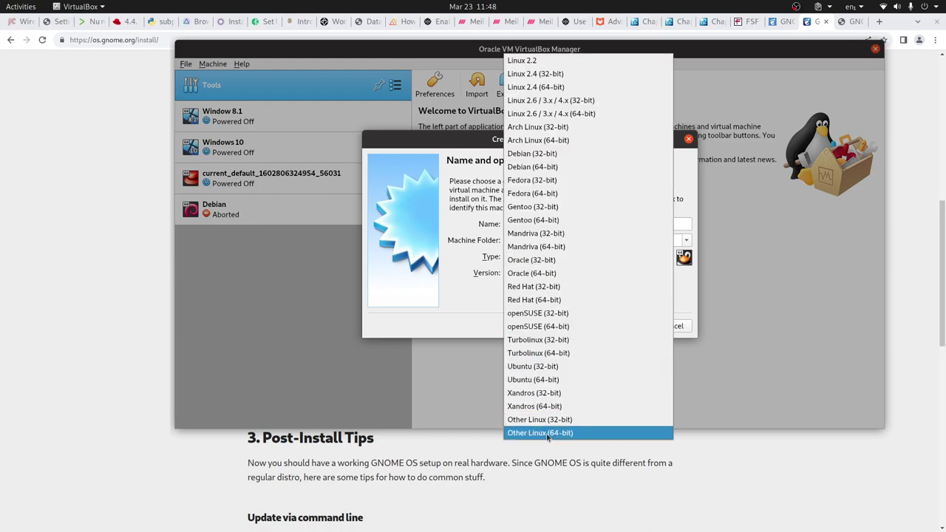
{"action": "left_click", "coordinate": [550, 433]}
{"action": "left_click", "coordinate": [624, 328]}
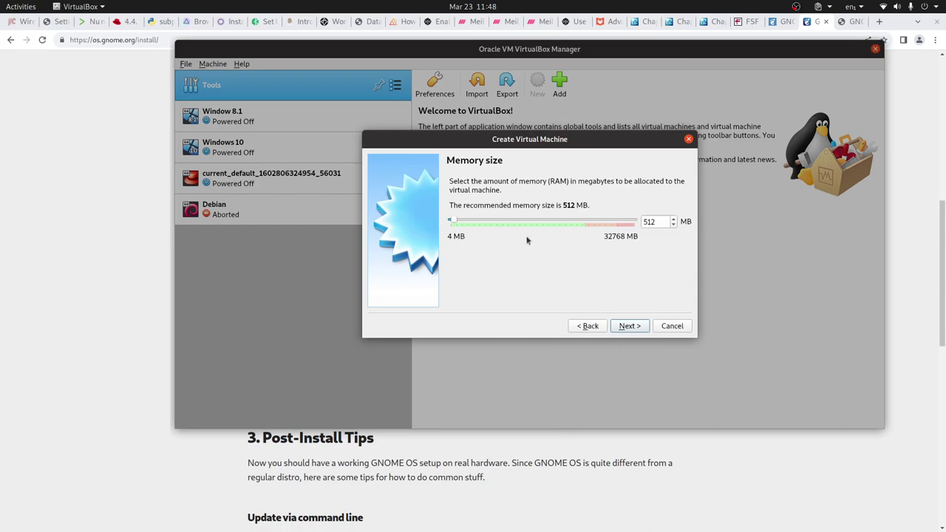
Raise the VM's memory from 512 MB to 16384 MB
{"action": "double_click", "coordinate": [650, 222]}
{"action": "left_click", "coordinate": [521, 222]}
{"action": "left_click", "coordinate": [534, 225]}
{"action": "left_click", "coordinate": [529, 221]}
{"action": "left_click", "coordinate": [527, 223]}
{"action": "left_click_drag", "start_coordinate": [479, 223], "coordinate": [545, 223]}
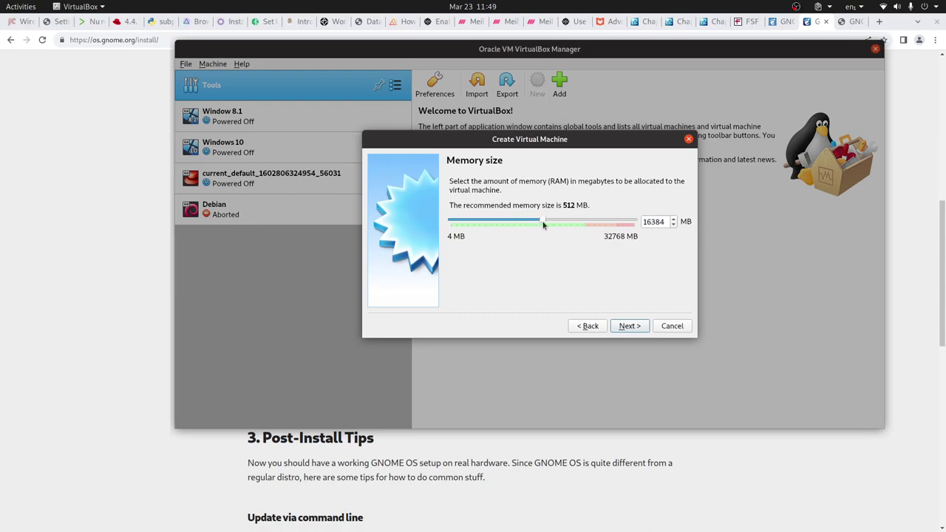
{"action": "left_click", "coordinate": [628, 326]}
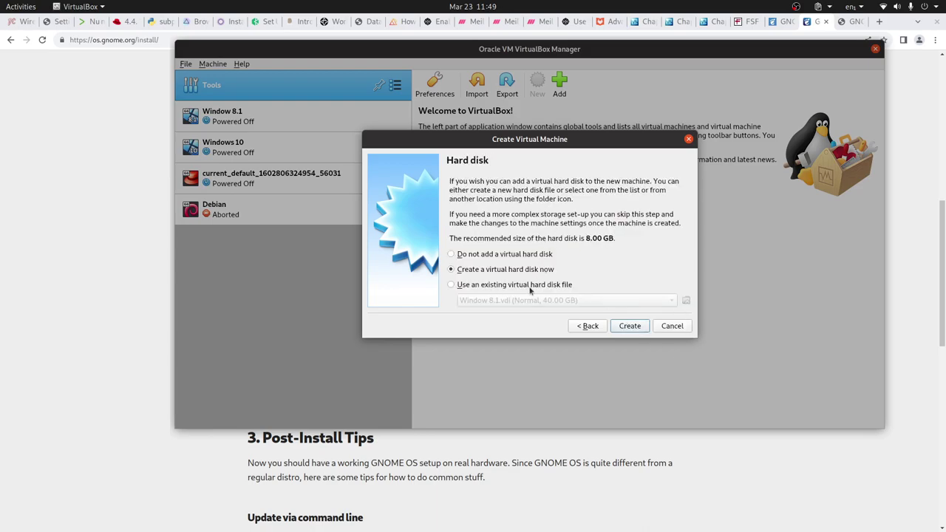
Create a dynamically allocated 64 GB VDI hard disk and finish the machine
{"action": "left_click", "coordinate": [630, 327]}
{"action": "left_click", "coordinate": [640, 351]}
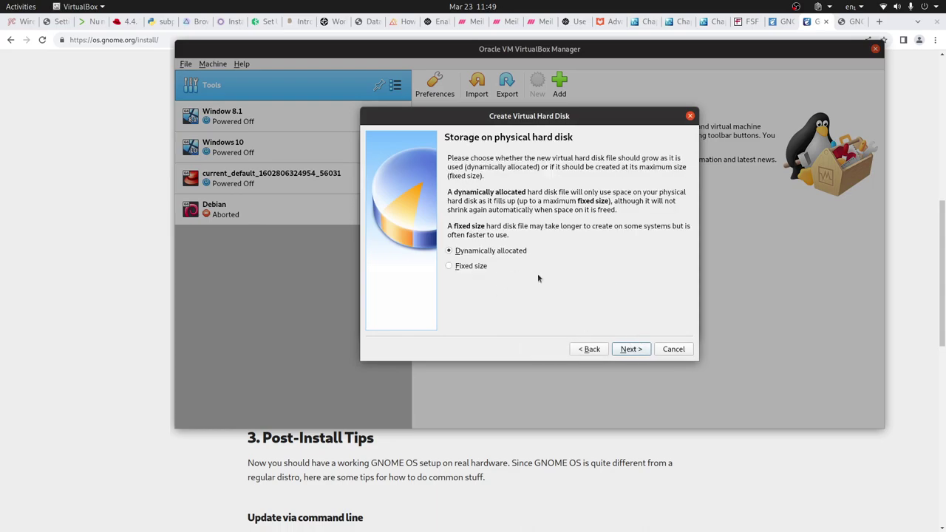
{"action": "left_click", "coordinate": [631, 349]}
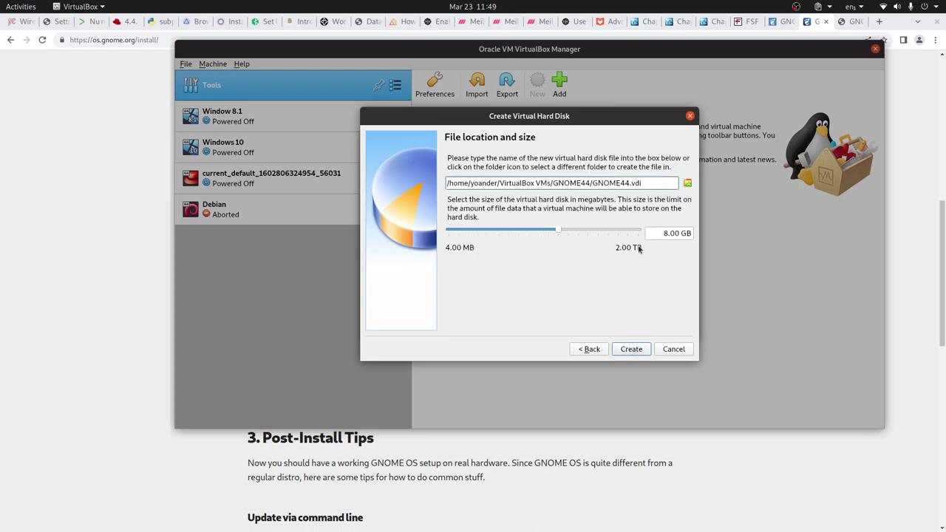
{"action": "left_click", "coordinate": [647, 233]}
{"action": "type", "text": "64"}
{"action": "left_click", "coordinate": [643, 352]}
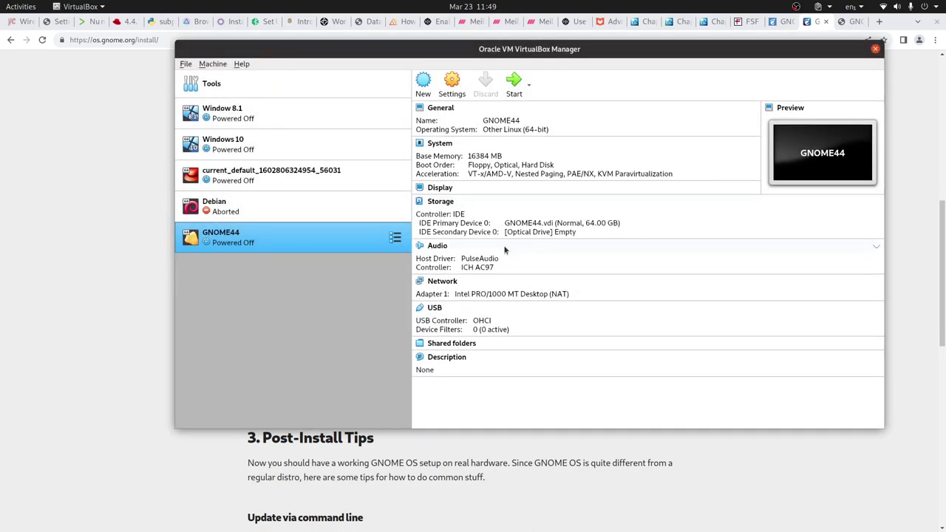
In GNOME44's System settings, enable EFI and untick Floppy so it boots Optical then Hard Disk
{"action": "right_click", "coordinate": [297, 239]}
{"action": "left_click", "coordinate": [324, 251]}
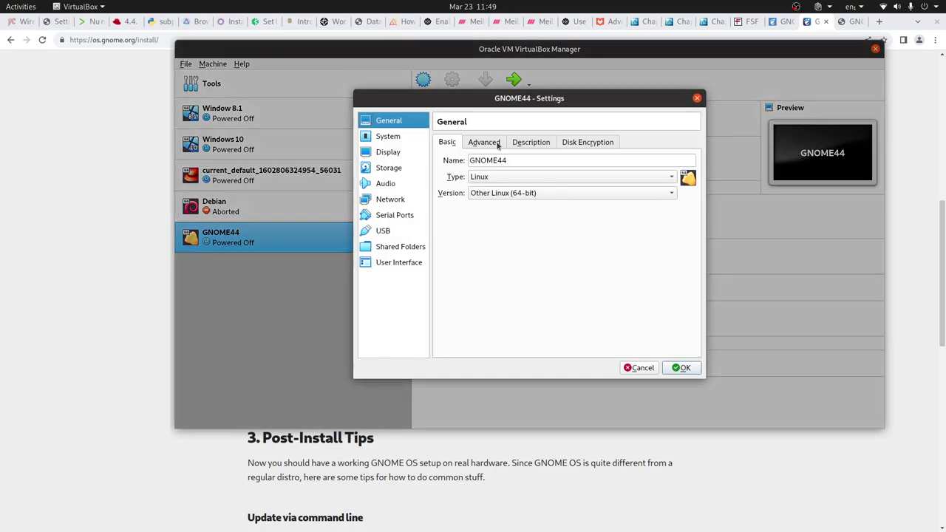
{"action": "left_click", "coordinate": [494, 142]}
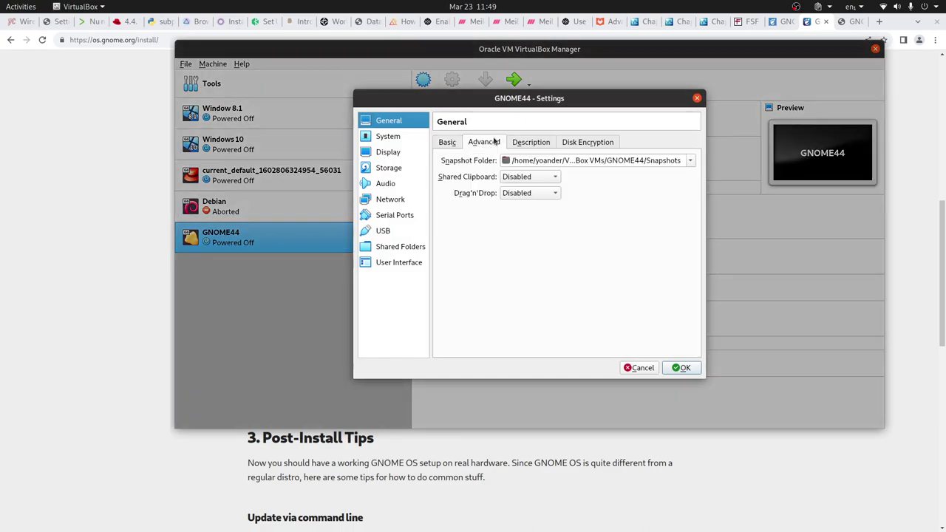
{"action": "left_click", "coordinate": [398, 137]}
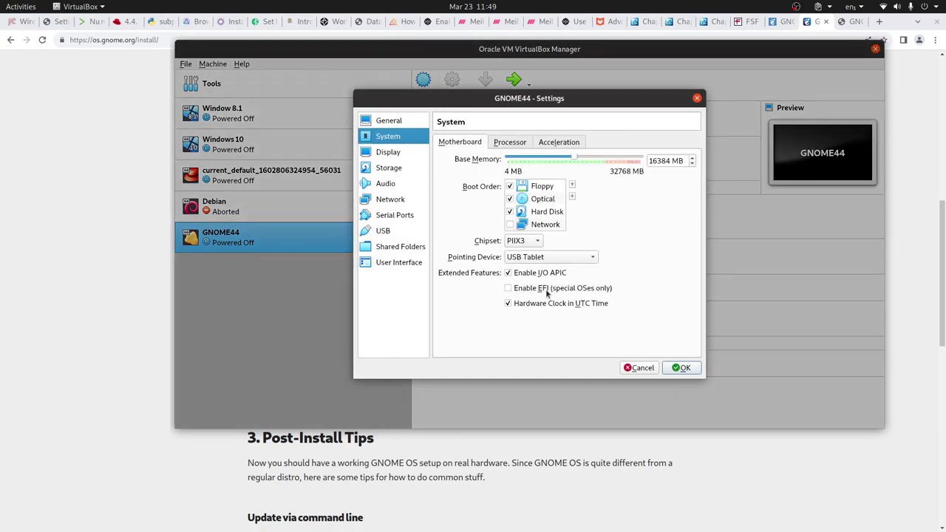
{"action": "left_click", "coordinate": [517, 291]}
{"action": "left_click", "coordinate": [510, 186]}
{"action": "left_click", "coordinate": [681, 367]}
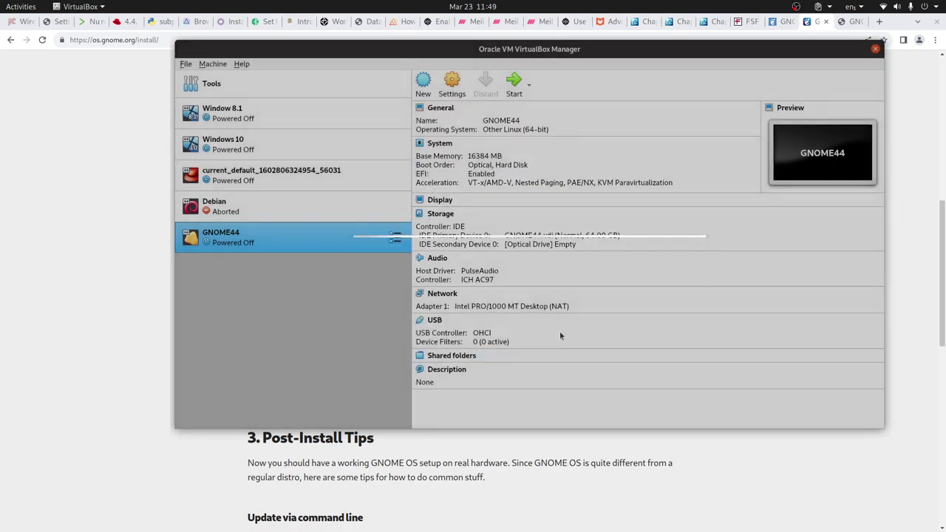
Attach gnome_os_installer_506742.iso from Downloads/ISOS to GNOME44's empty optical drive
{"action": "right_click", "coordinate": [363, 242]}
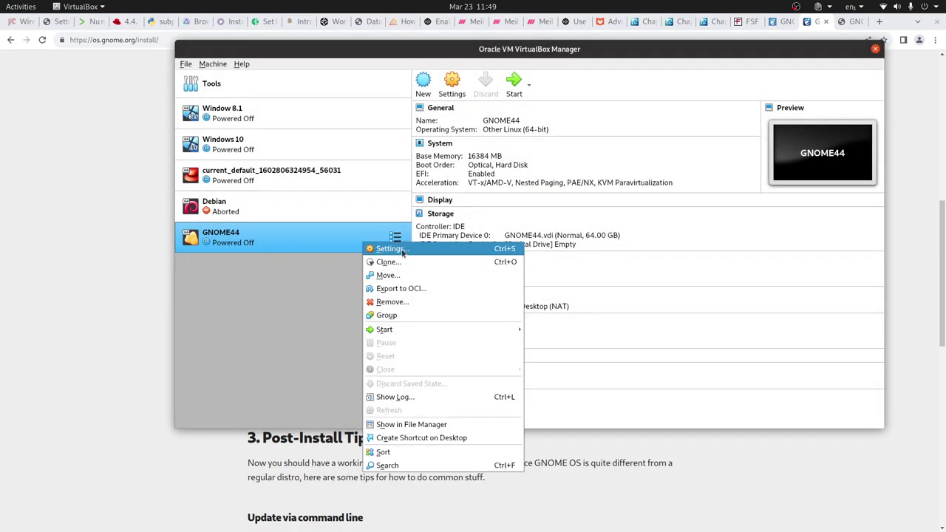
{"action": "left_click", "coordinate": [670, 180]}
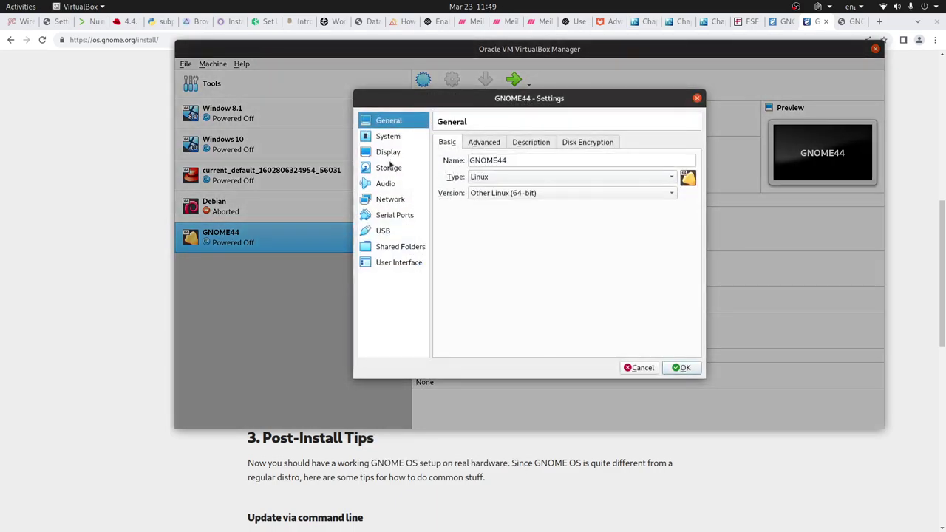
{"action": "left_click", "coordinate": [391, 168]}
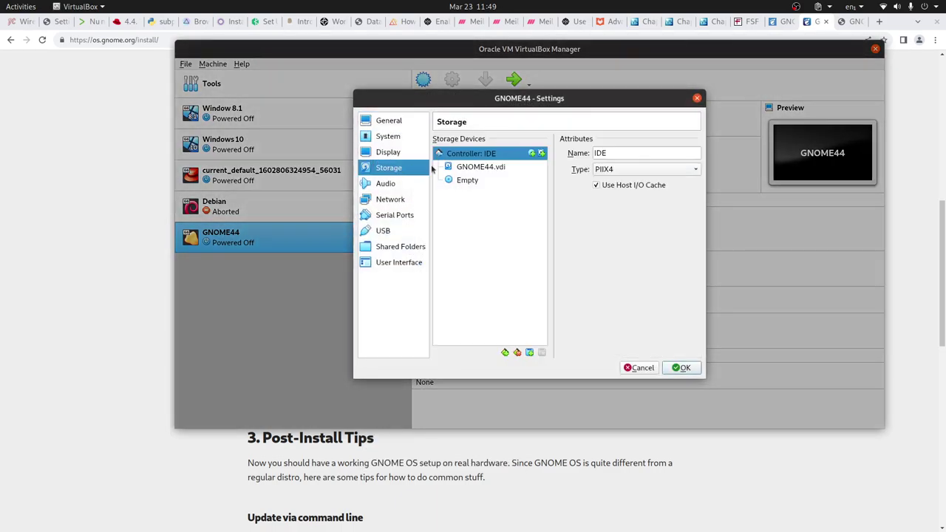
{"action": "left_click", "coordinate": [478, 171]}
{"action": "left_click", "coordinate": [468, 181]}
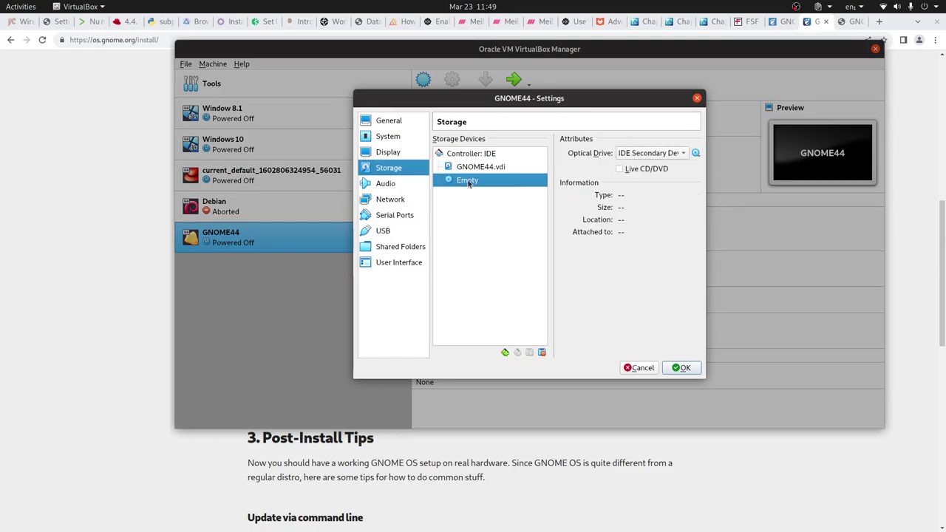
{"action": "left_click", "coordinate": [696, 154]}
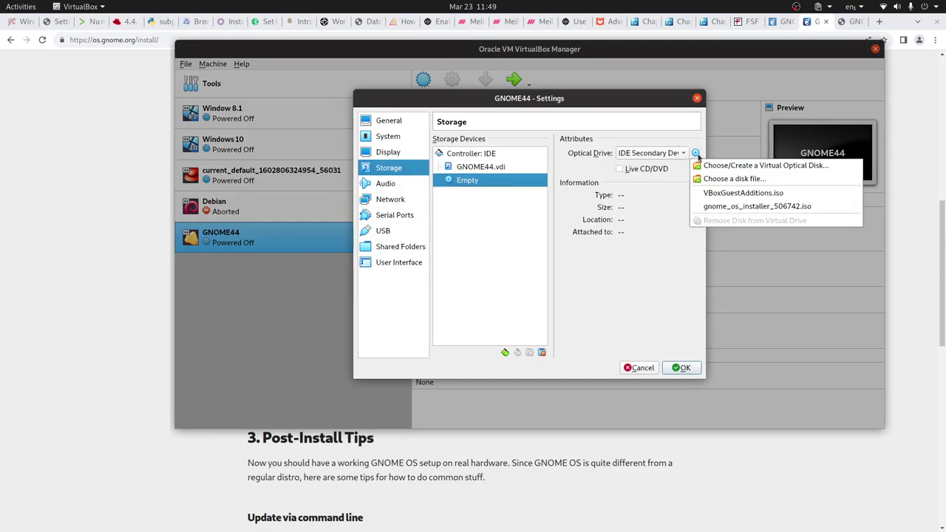
{"action": "left_click", "coordinate": [671, 223]}
{"action": "left_click", "coordinate": [696, 154]}
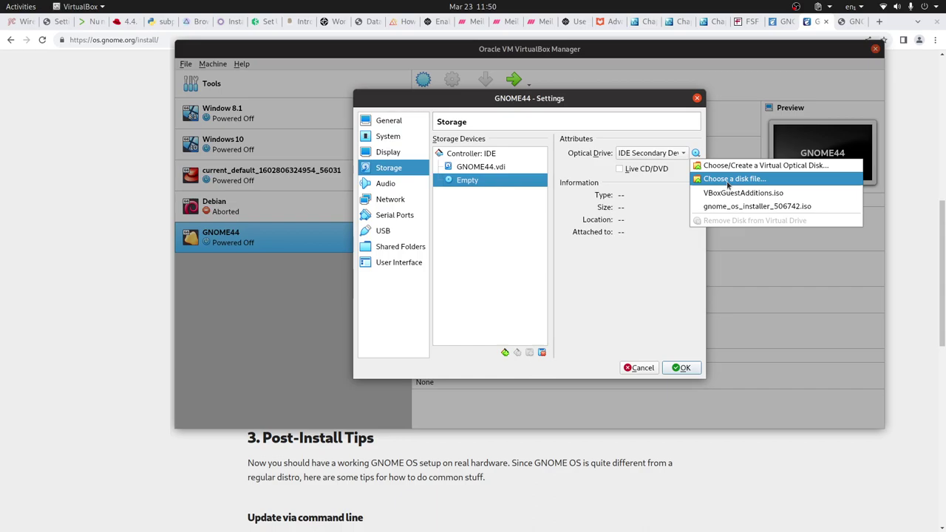
{"action": "left_click", "coordinate": [727, 180]}
{"action": "left_click", "coordinate": [229, 103]}
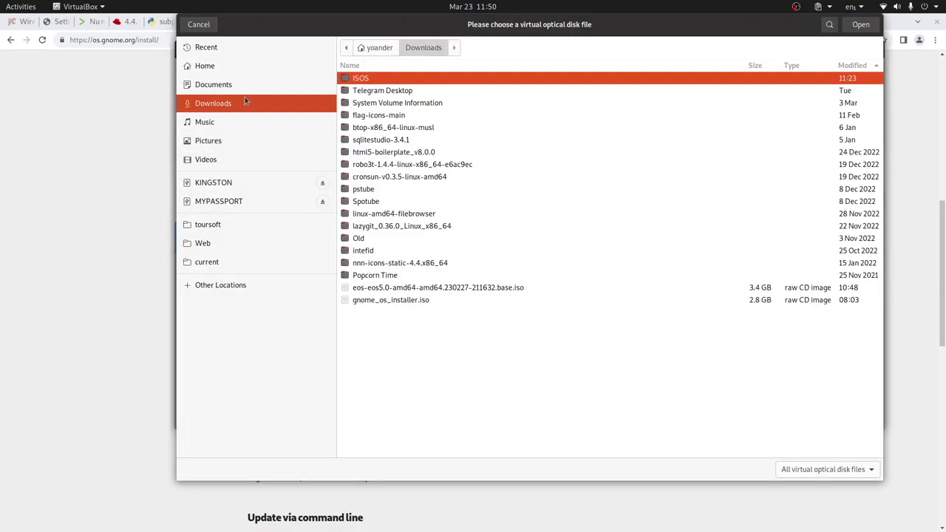
{"action": "double_click", "coordinate": [376, 79]}
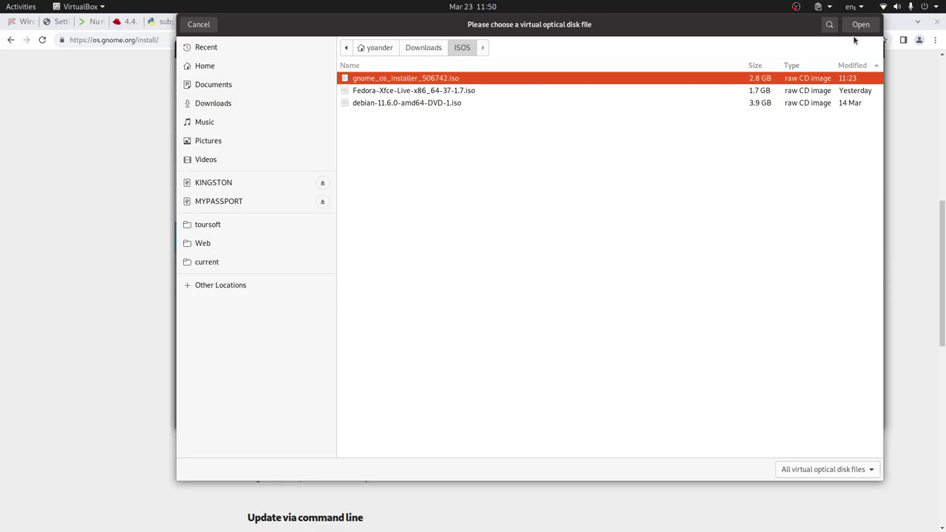
{"action": "left_click", "coordinate": [861, 25]}
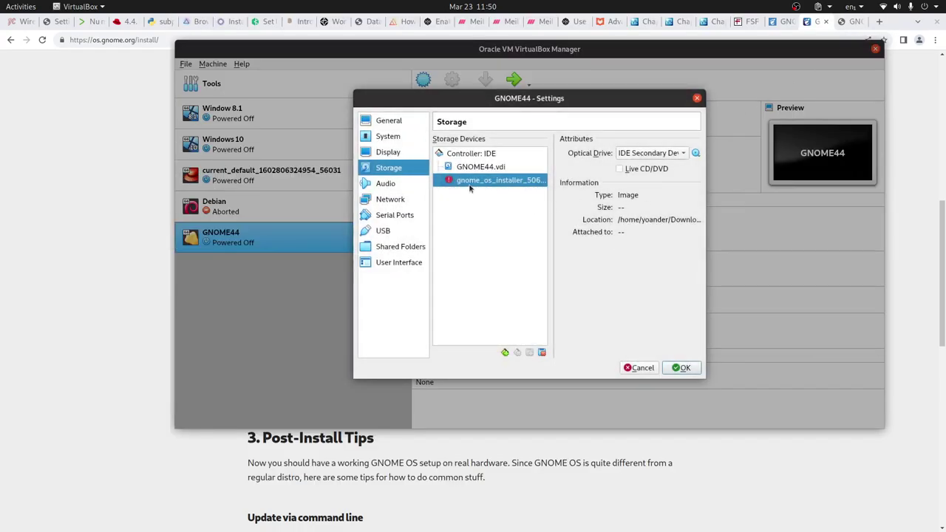
Mark the installer disc as Live CD/DVD and save GNOME44's storage settings
{"action": "left_click", "coordinate": [620, 169]}
{"action": "right_click", "coordinate": [494, 183]}
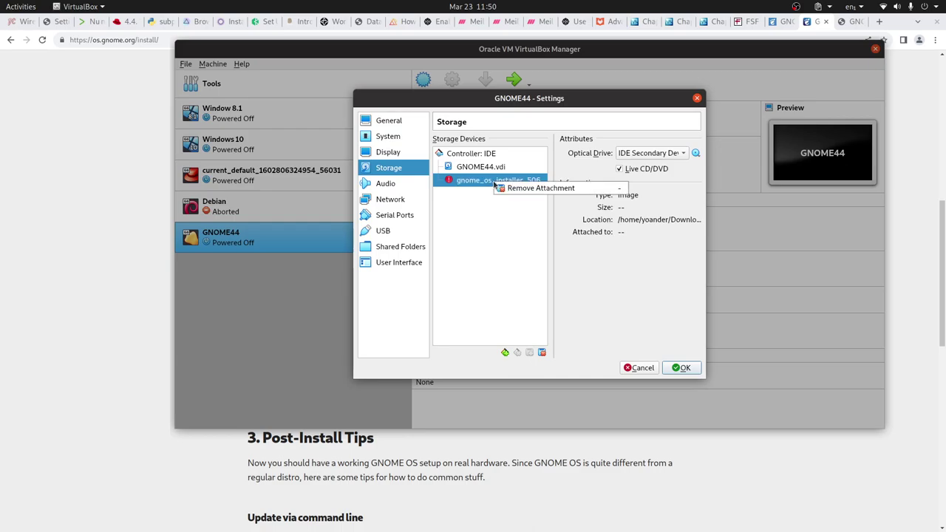
{"action": "left_click", "coordinate": [539, 211]}
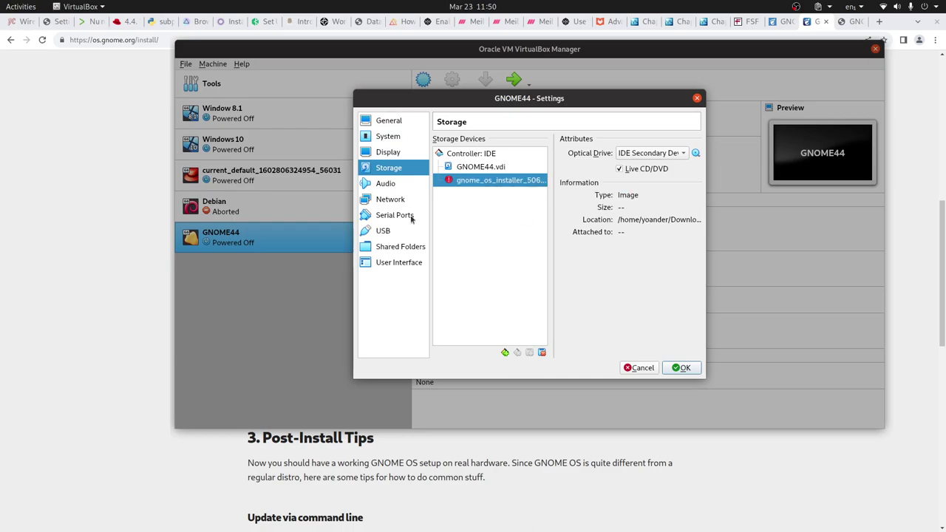
{"action": "left_click", "coordinate": [681, 367]}
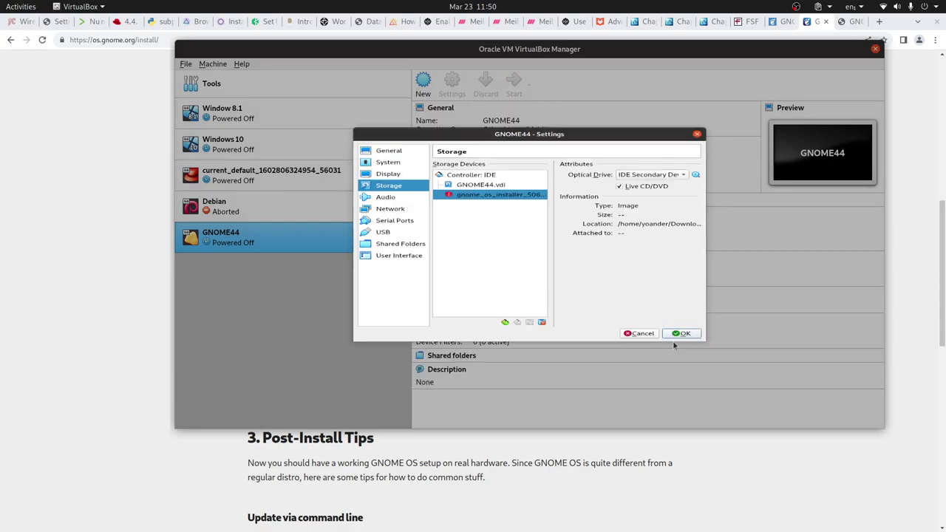
{"action": "left_click", "coordinate": [185, 64]}
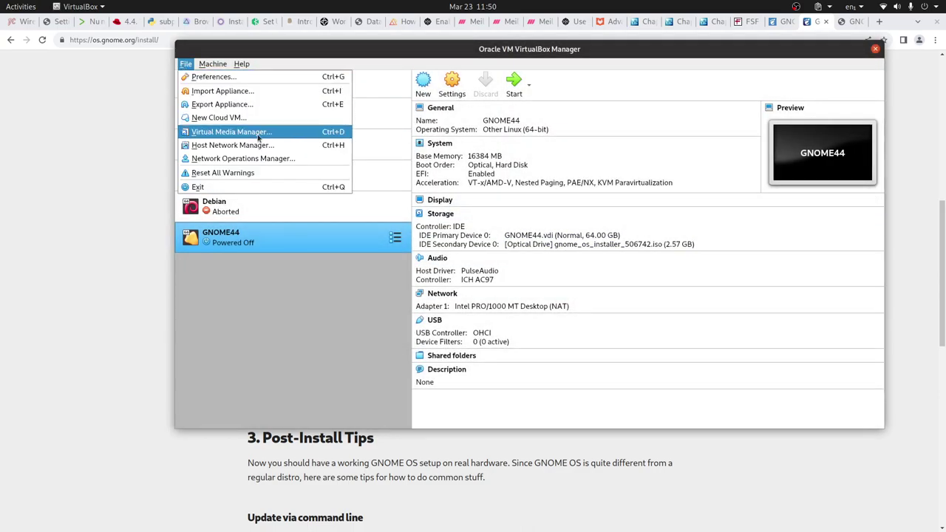
{"action": "left_click", "coordinate": [260, 133]}
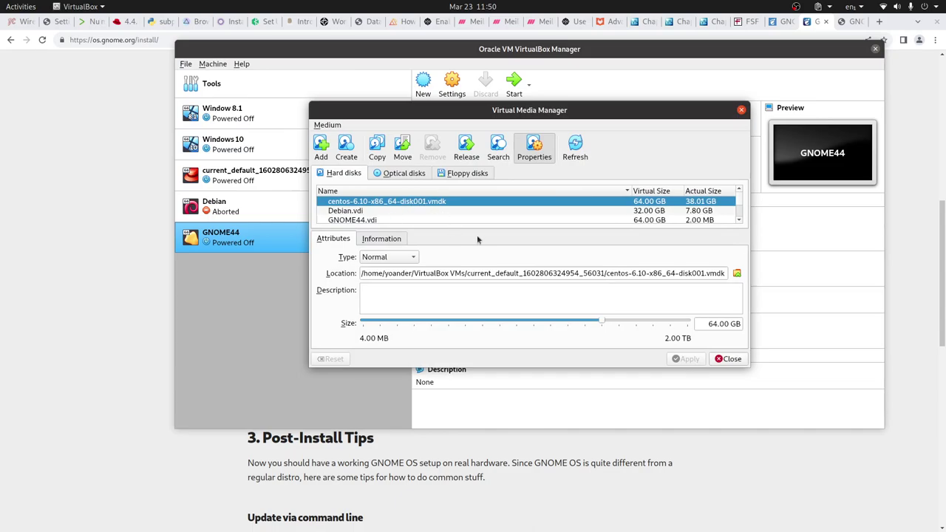
{"action": "left_click_drag", "start_coordinate": [586, 364], "coordinate": [586, 427]}
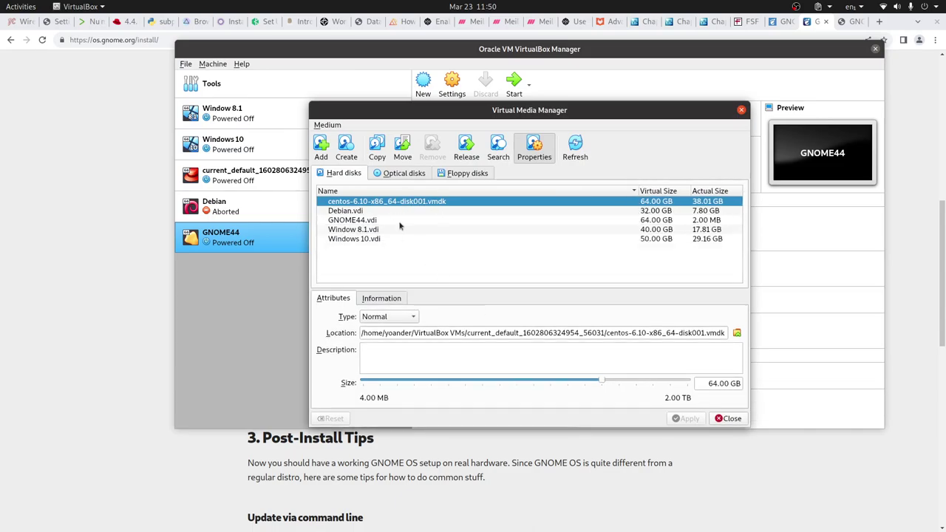
{"action": "left_click", "coordinate": [400, 173]}
{"action": "left_click", "coordinate": [390, 211]}
{"action": "left_click", "coordinate": [411, 204]}
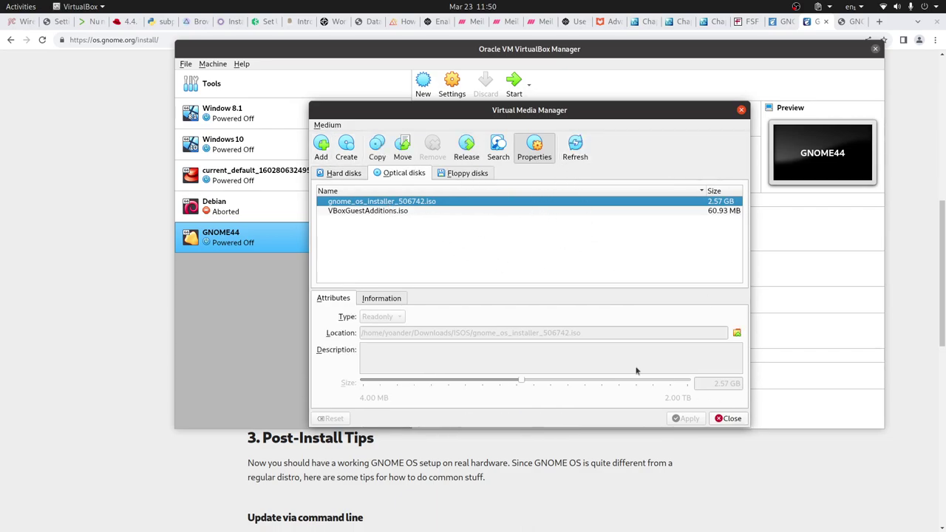
{"action": "left_click", "coordinate": [737, 422]}
Untick Live CD/DVD on GNOME44's installer disc in Storage settings and save
{"action": "right_click", "coordinate": [301, 243]}
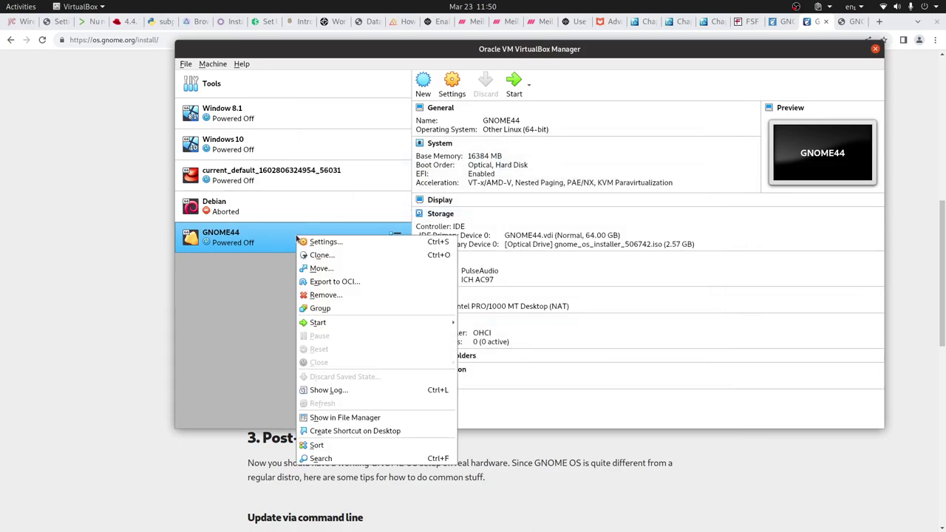
{"action": "left_click", "coordinate": [327, 241]}
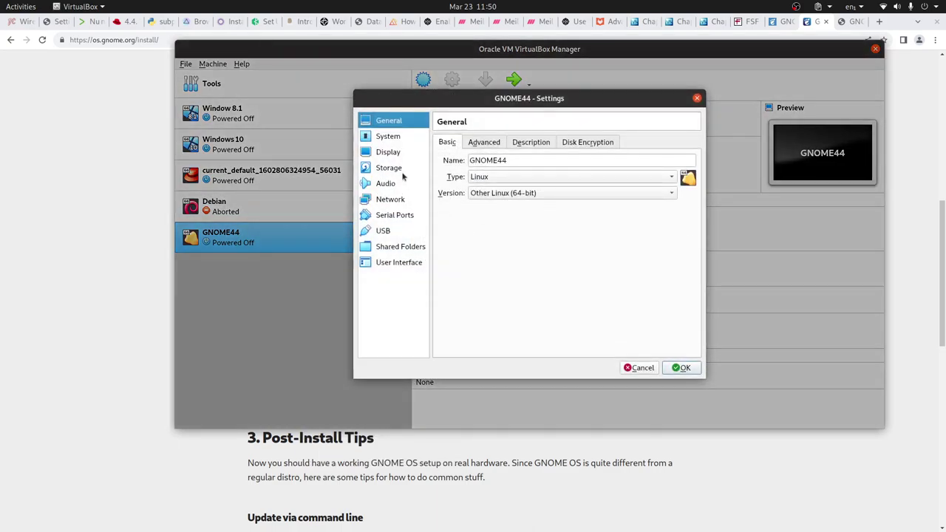
{"action": "left_click", "coordinate": [397, 168]}
{"action": "left_click", "coordinate": [479, 182]}
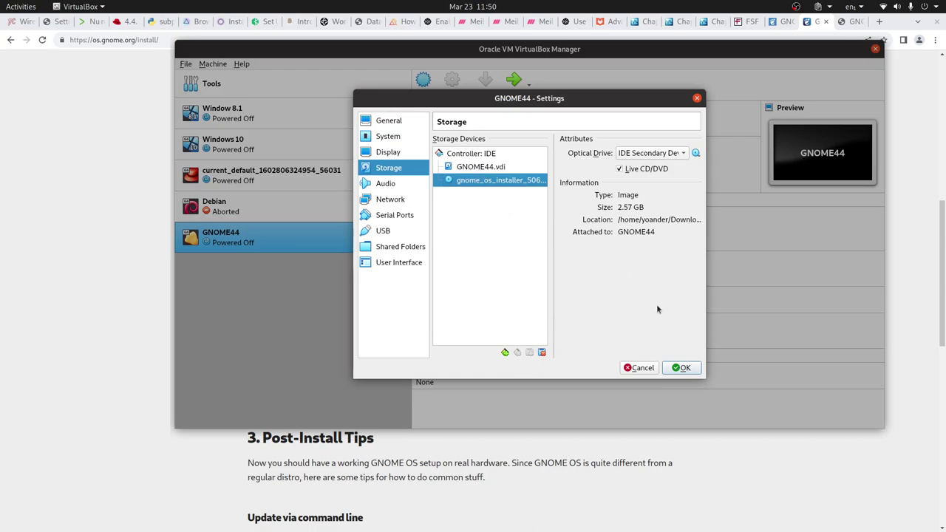
{"action": "left_click", "coordinate": [681, 368]}
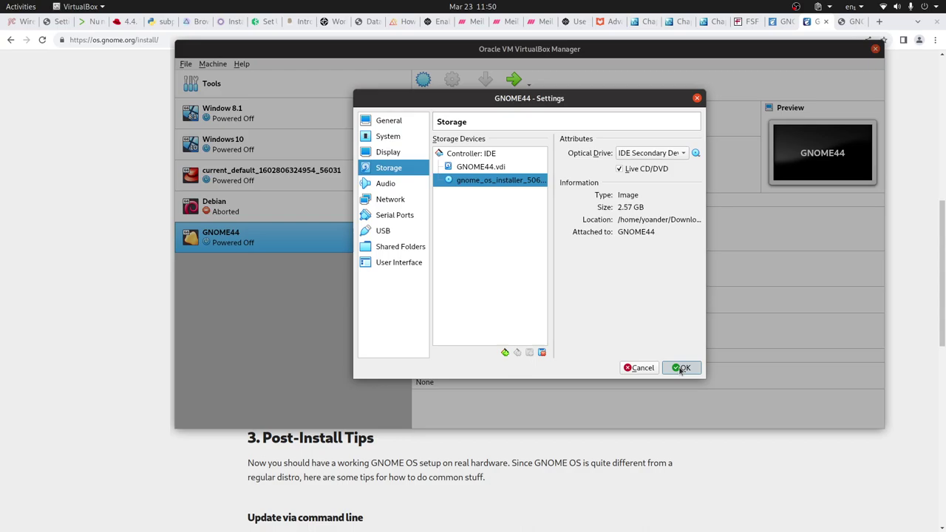
{"action": "left_click", "coordinate": [620, 169]}
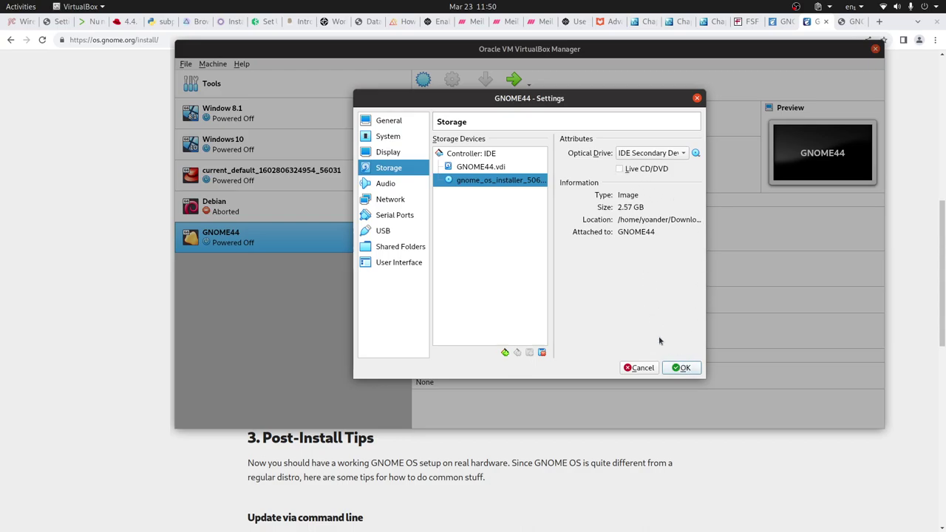
{"action": "left_click", "coordinate": [688, 369]}
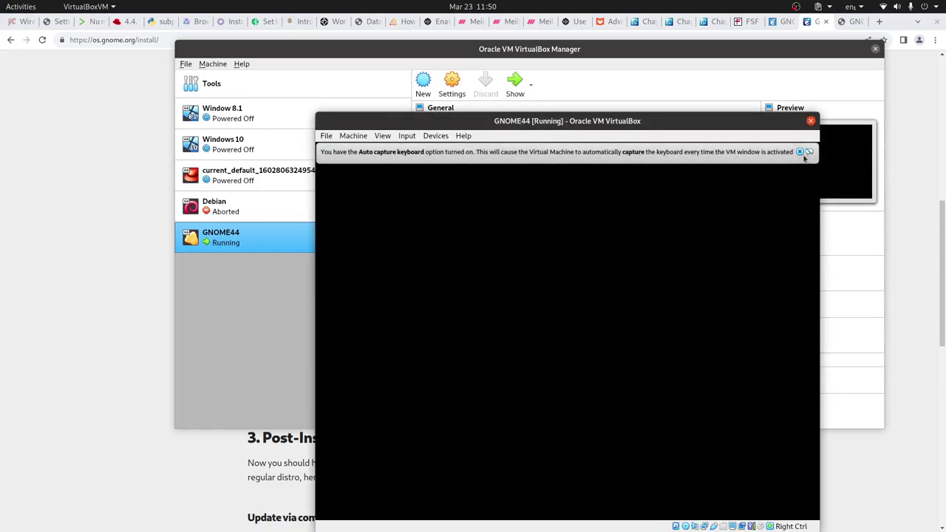
Dismiss the keyboard capture and mouse integration notices and move the GNOME44 window up-left
{"action": "left_click", "coordinate": [800, 151]}
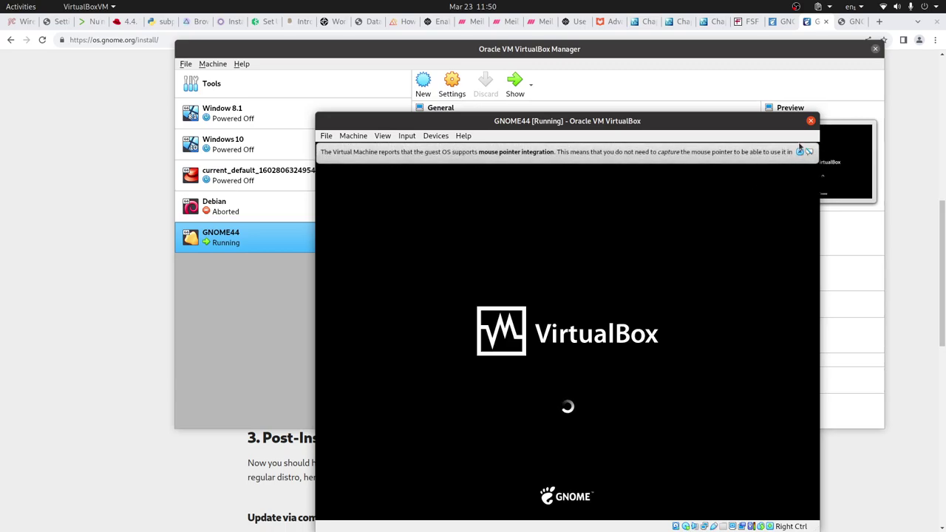
{"action": "left_click", "coordinate": [800, 152]}
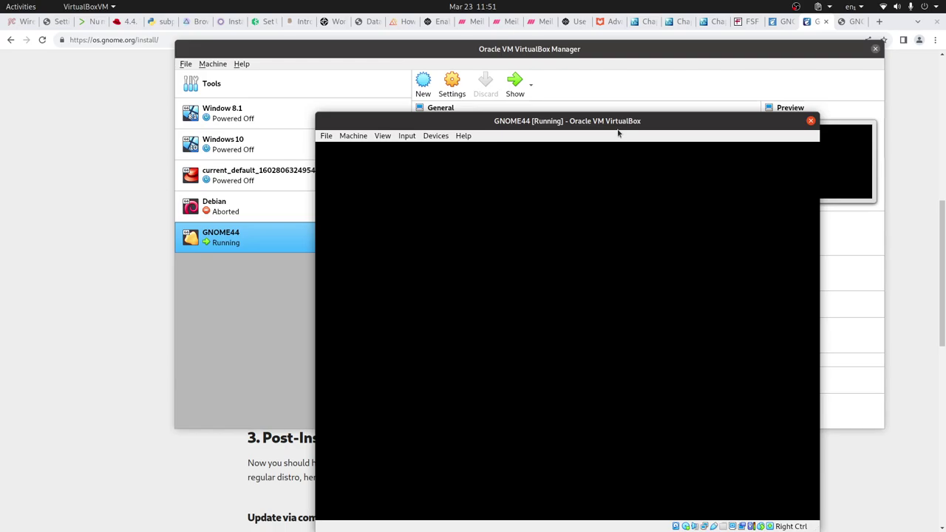
{"action": "left_click_drag", "start_coordinate": [628, 123], "coordinate": [586, 85]}
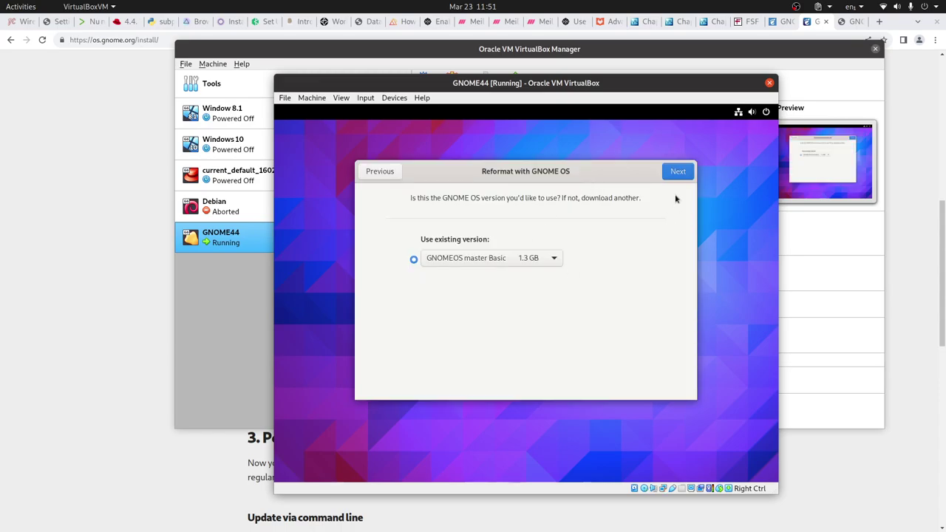
Continue with GNOMEOS master Basic, agree to erasing all files, and reformat the VBOX HARDDISK
{"action": "left_click", "coordinate": [678, 173]}
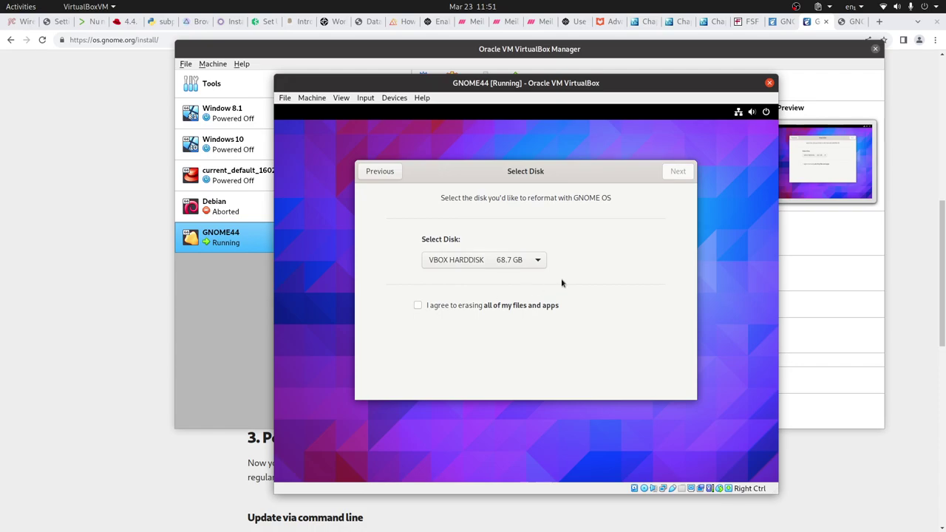
{"action": "left_click", "coordinate": [418, 306]}
{"action": "left_click", "coordinate": [678, 172]}
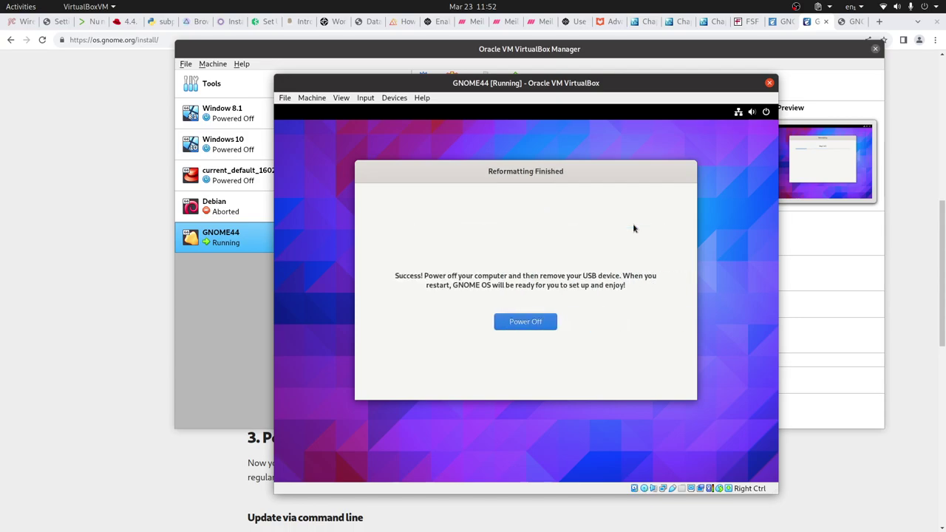
Power off the reformatted VM, then put Hard Disk ahead of Optical in the Motherboard boot order
{"action": "left_click", "coordinate": [533, 325]}
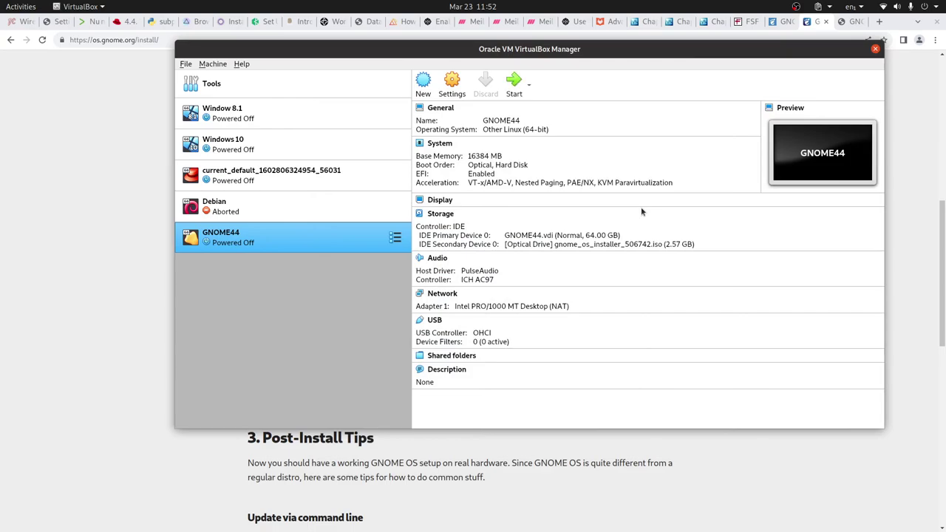
{"action": "right_click", "coordinate": [326, 238]}
{"action": "left_click", "coordinate": [633, 192]}
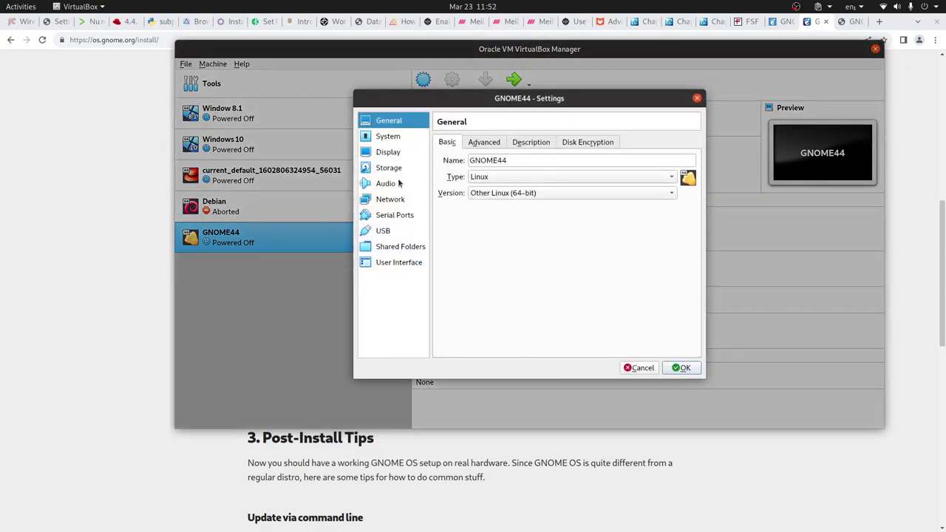
{"action": "left_click", "coordinate": [390, 167]}
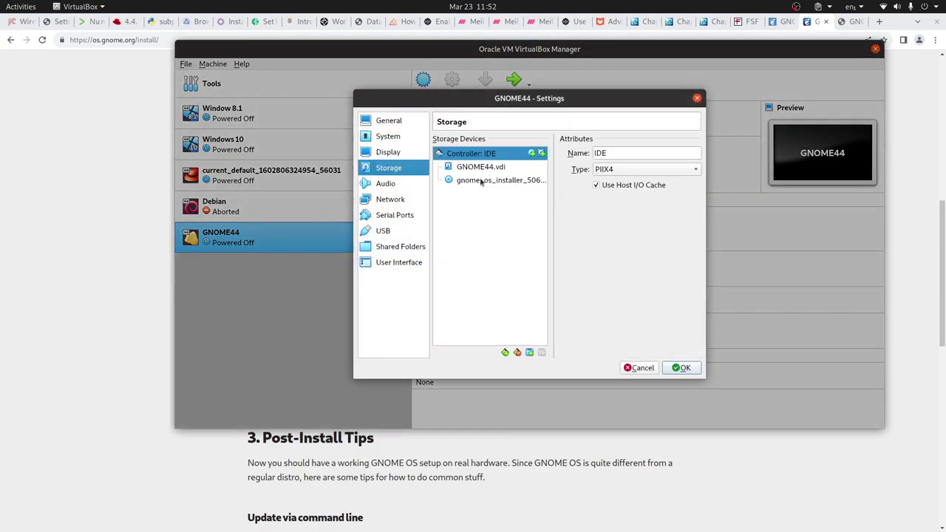
{"action": "left_click", "coordinate": [388, 136]}
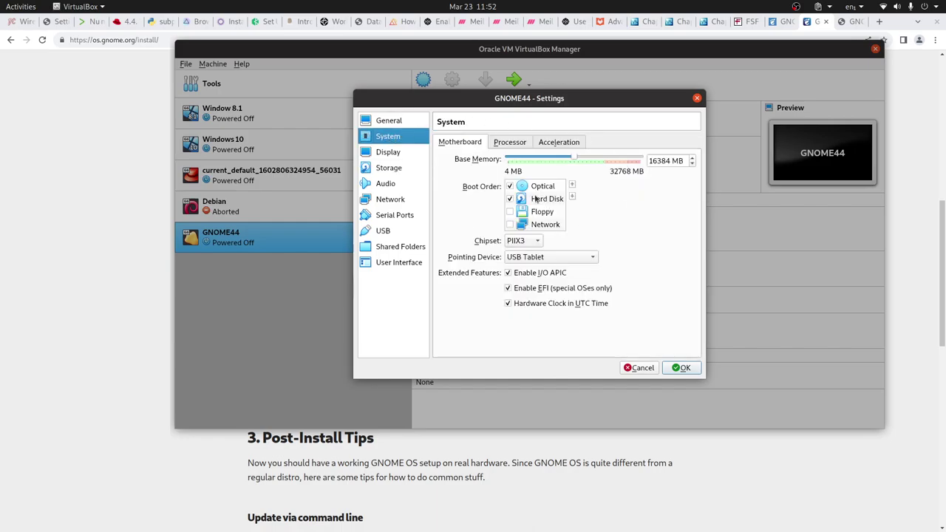
{"action": "left_click", "coordinate": [536, 198]}
{"action": "left_click", "coordinate": [572, 184]}
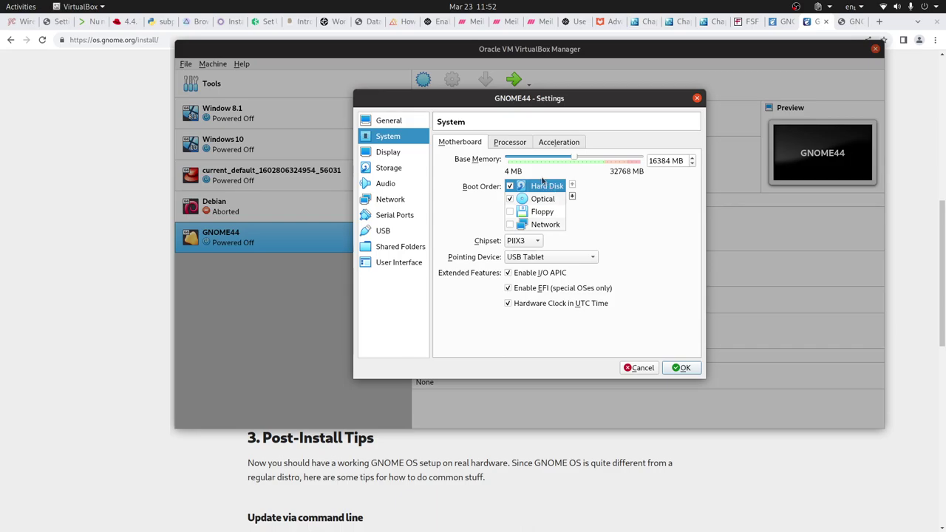
{"action": "left_click", "coordinate": [681, 367]}
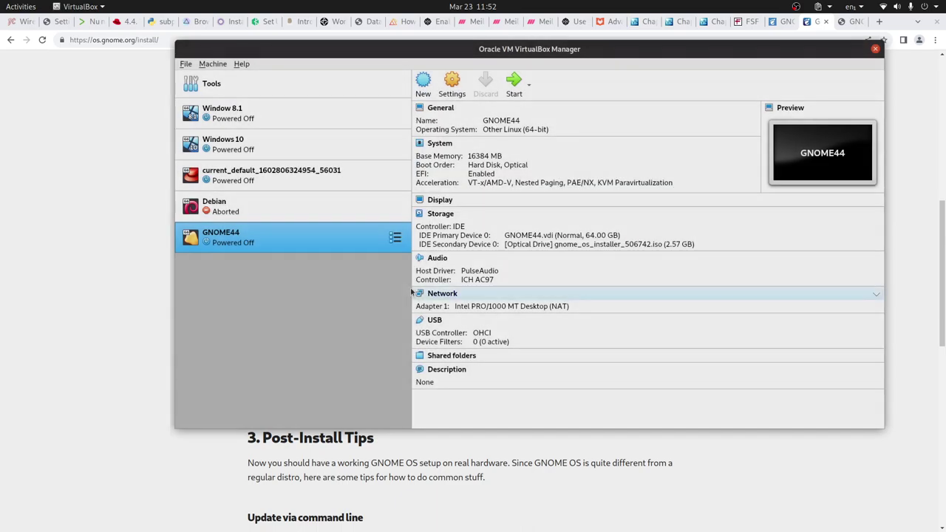
Start GNOME44 and dismiss the keyboard capture and mouse integration notices
{"action": "left_click", "coordinate": [514, 81]}
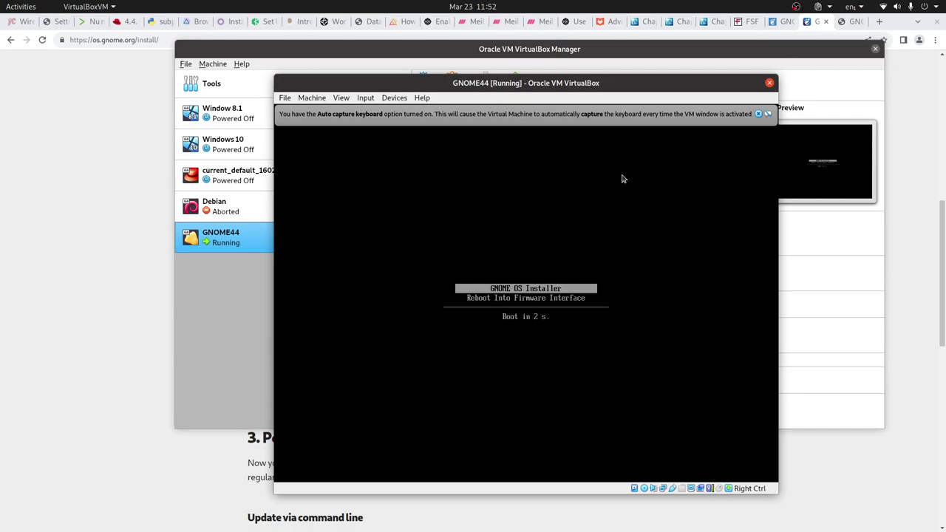
{"action": "left_click", "coordinate": [760, 115]}
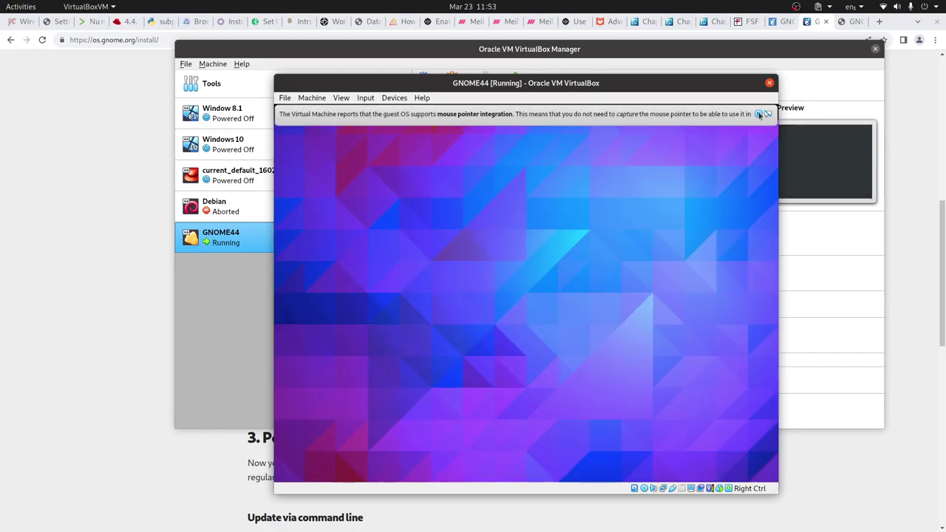
{"action": "left_click", "coordinate": [759, 114]}
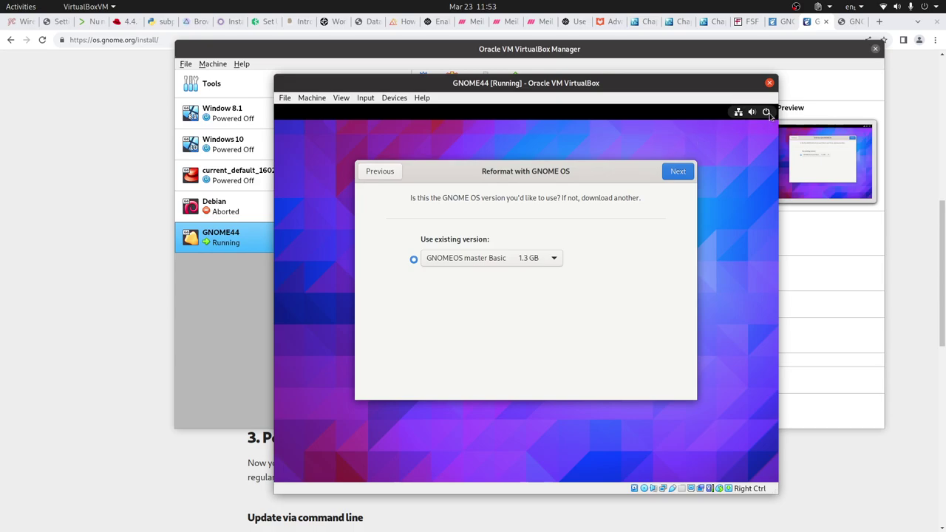
Power off the guest from its top-right system menu and confirm the shutdown
{"action": "left_click", "coordinate": [769, 113]}
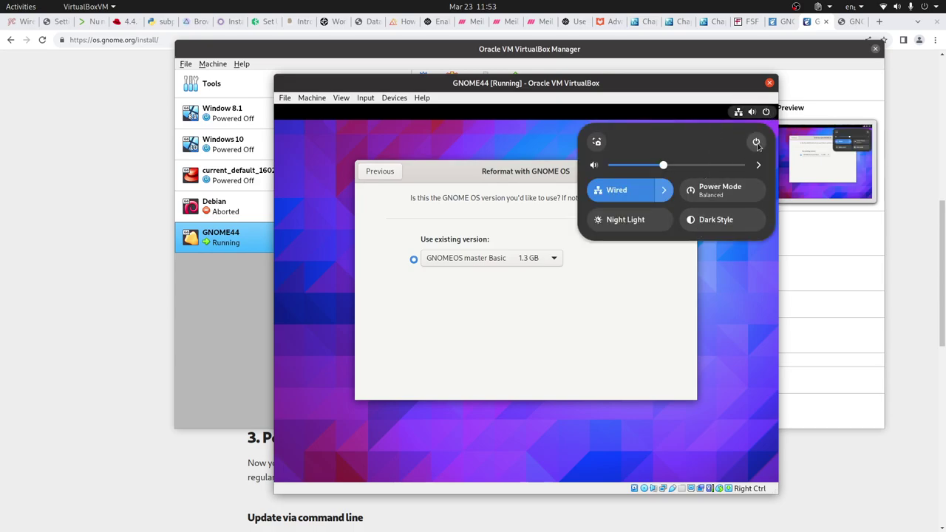
{"action": "left_click", "coordinate": [756, 143]}
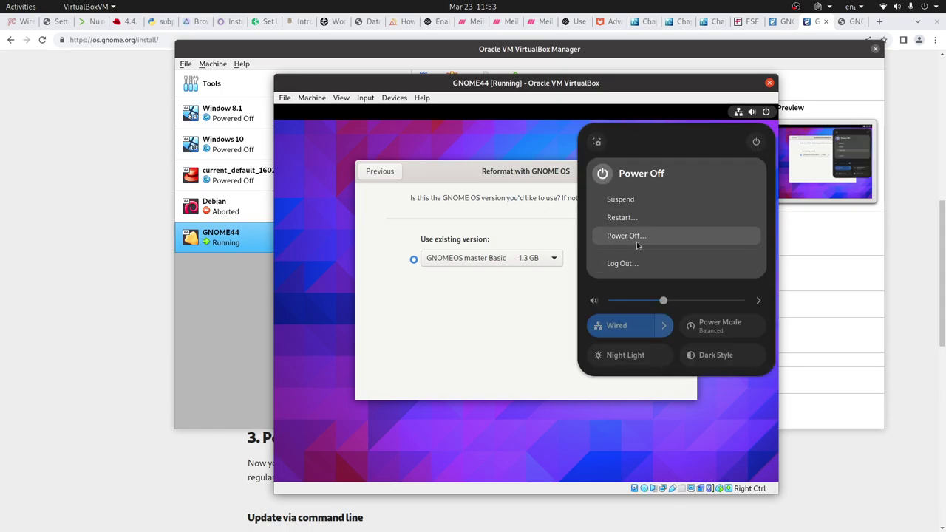
{"action": "left_click", "coordinate": [627, 236]}
{"action": "left_click", "coordinate": [580, 324]}
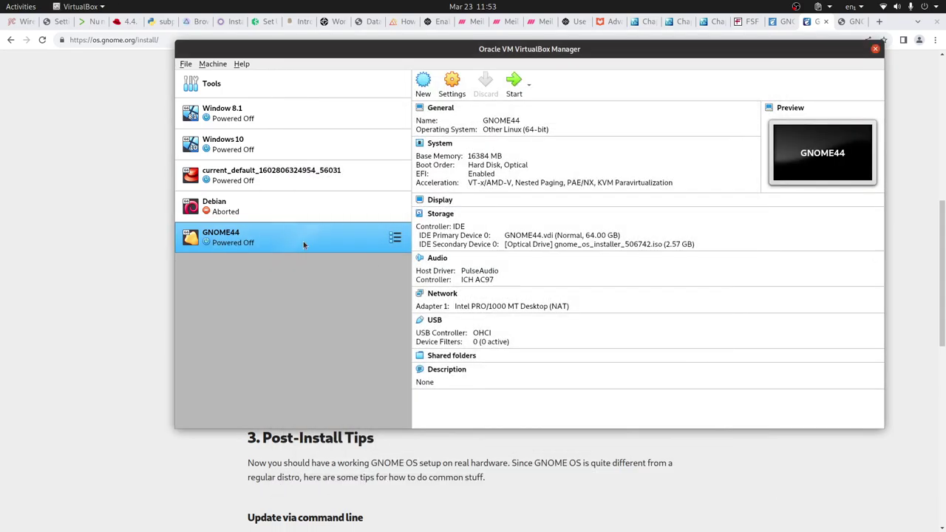
{"action": "right_click", "coordinate": [303, 241]}
Remove the GNOME OS installer ISO from GNOME44's optical drive, save, and start the VM
{"action": "left_click", "coordinate": [615, 212]}
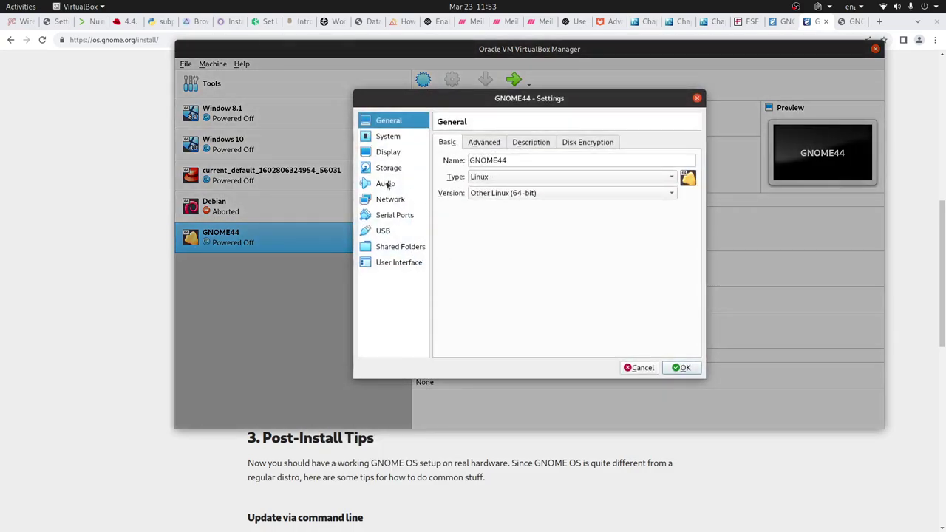
{"action": "left_click", "coordinate": [389, 168]}
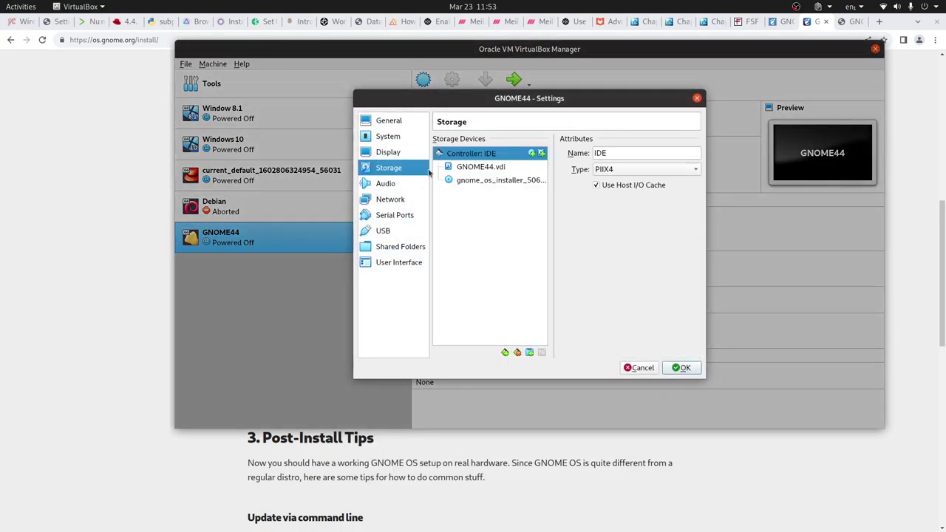
{"action": "left_click", "coordinate": [481, 183]}
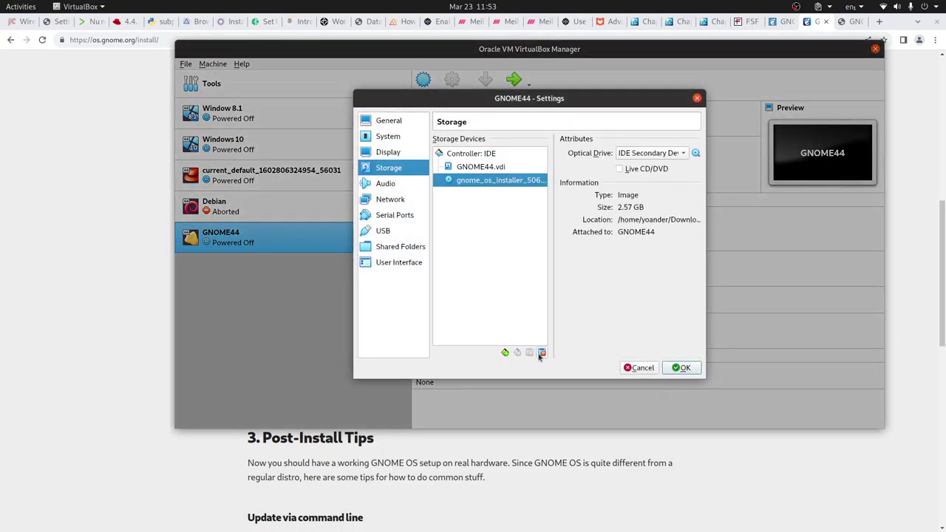
{"action": "left_click", "coordinate": [696, 153]}
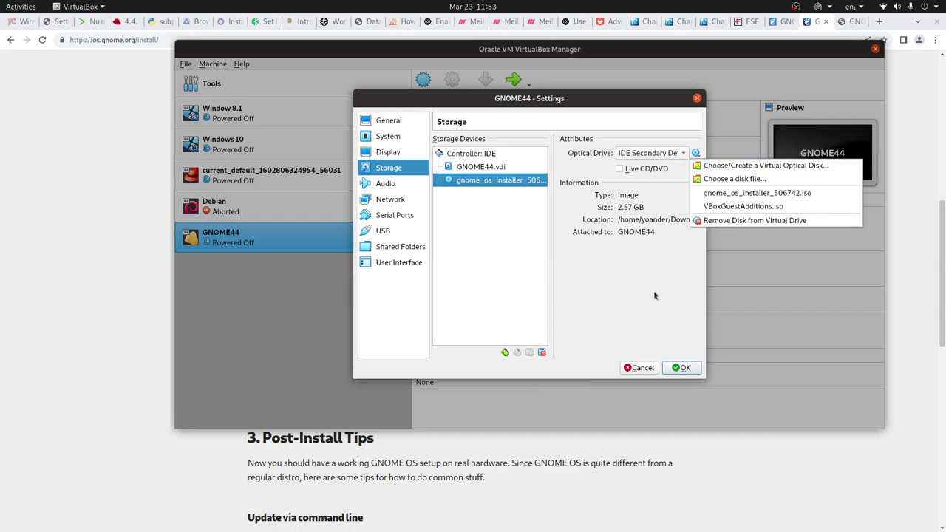
{"action": "left_click", "coordinate": [608, 245]}
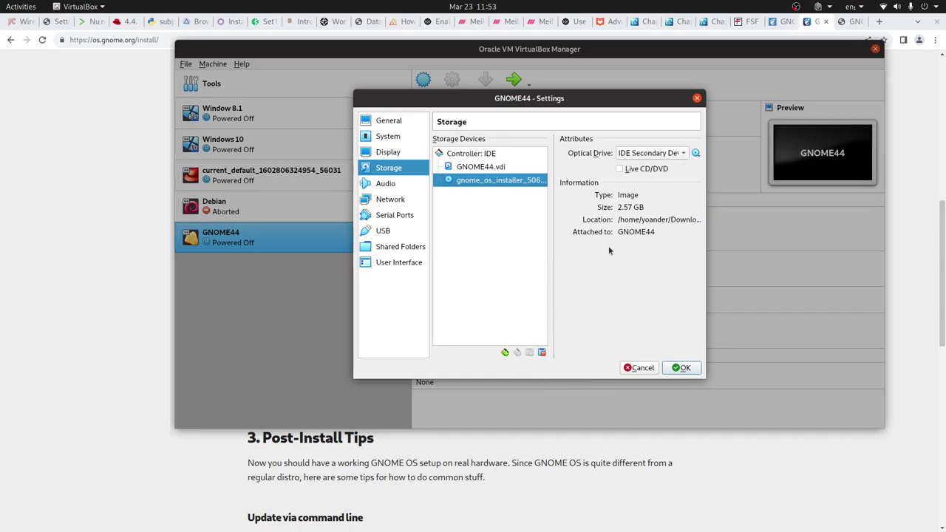
{"action": "left_click", "coordinate": [699, 155]}
{"action": "left_click", "coordinate": [742, 222]}
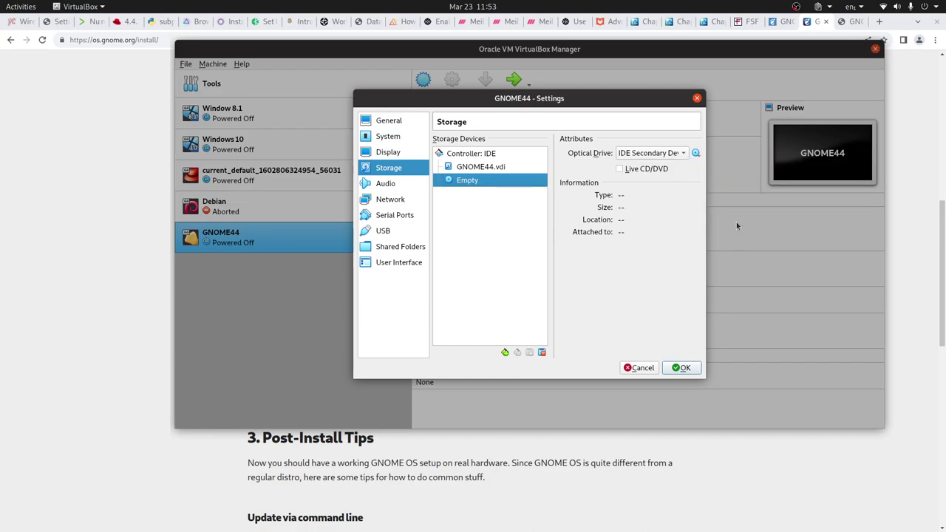
{"action": "left_click", "coordinate": [681, 367]}
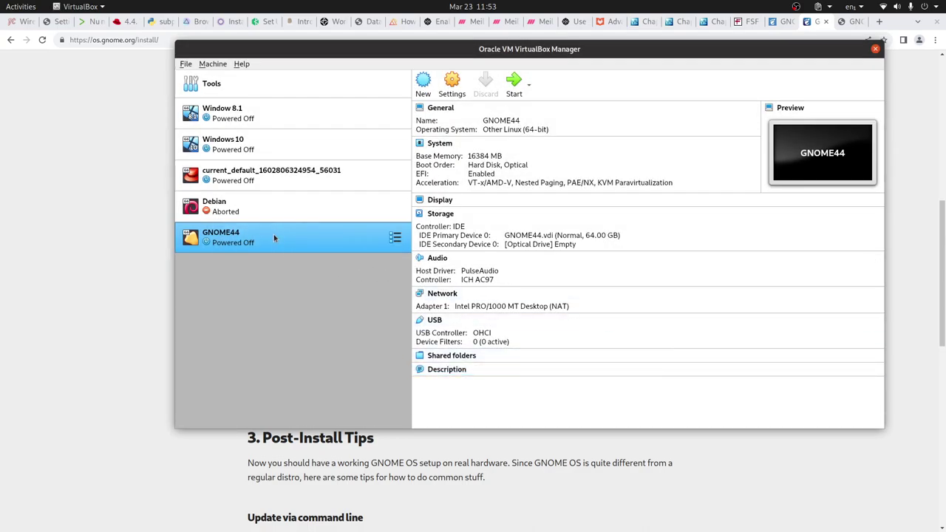
{"action": "double_click", "coordinate": [273, 237]}
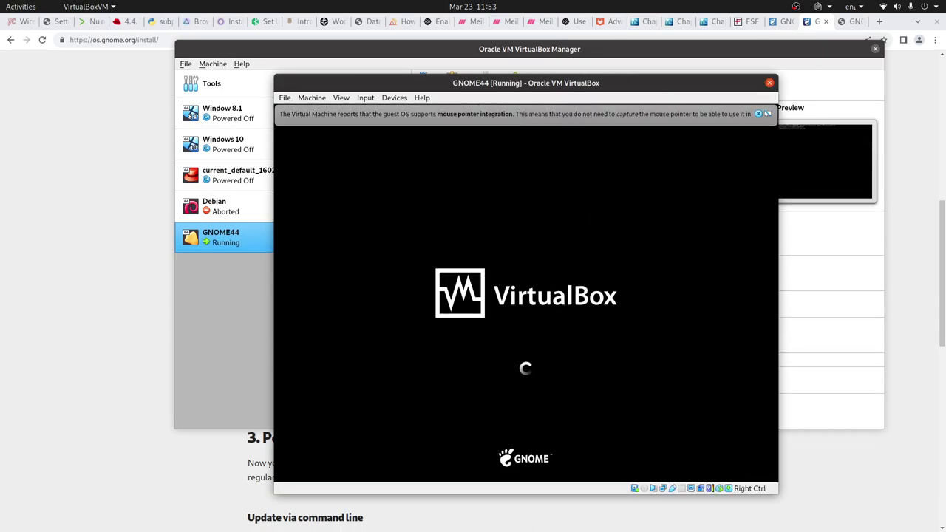
Dismiss the mouse integration and keyboard capture notices in the VM window
{"action": "left_click", "coordinate": [758, 113]}
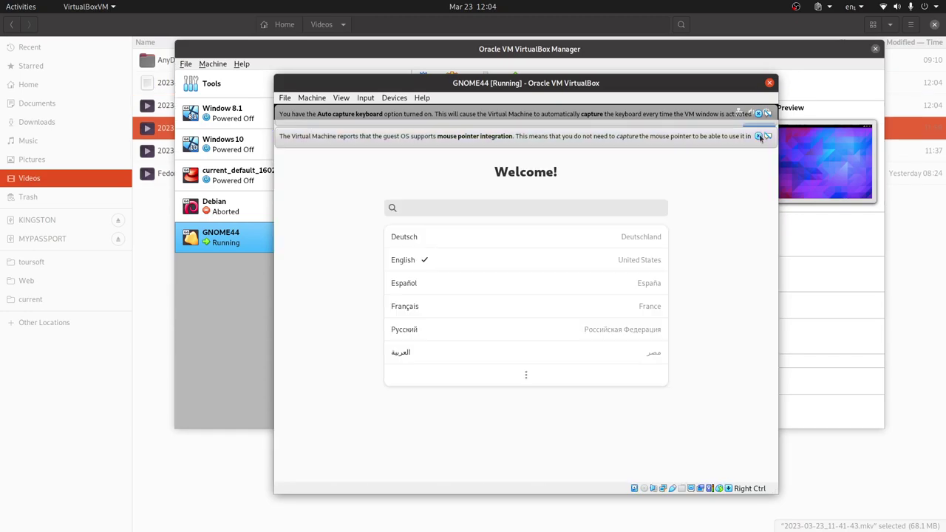
{"action": "left_click", "coordinate": [758, 136]}
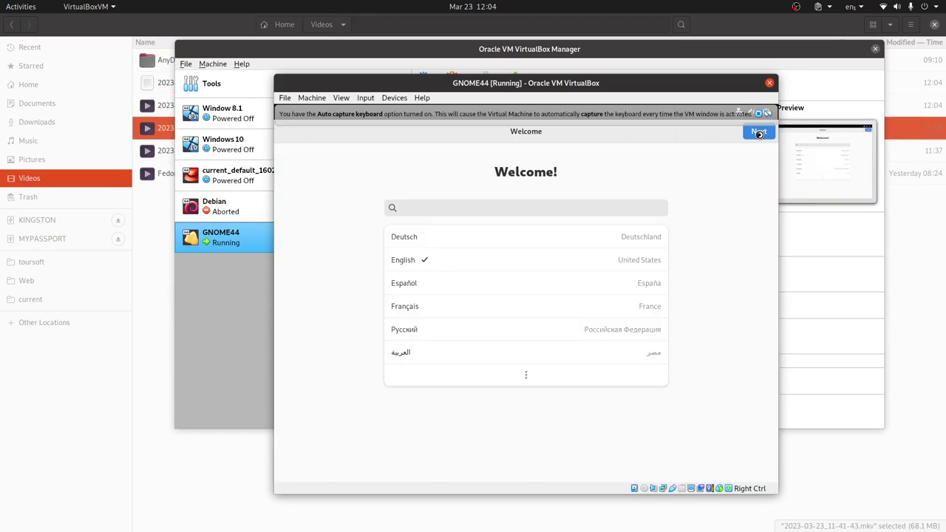
{"action": "left_click", "coordinate": [768, 113]}
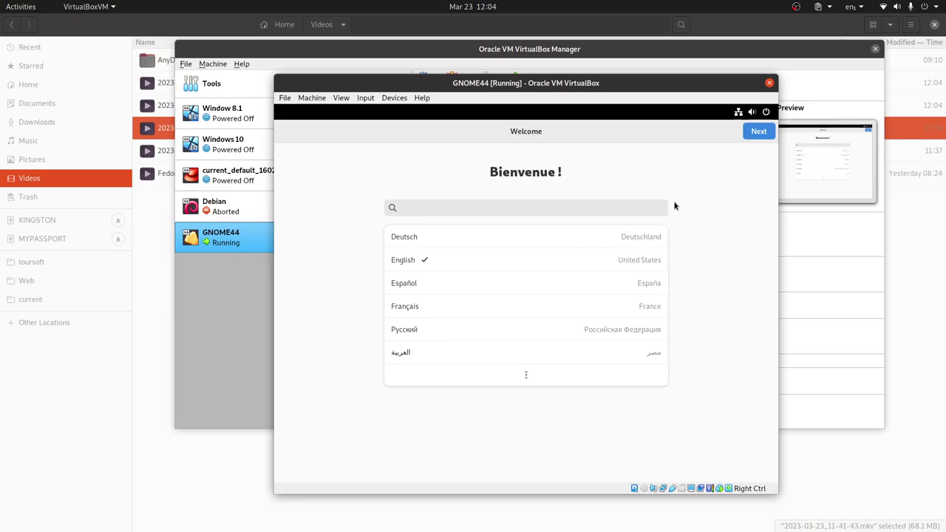
Accept the default language and keyboard layout and turn off Location Services
{"action": "left_click", "coordinate": [765, 138]}
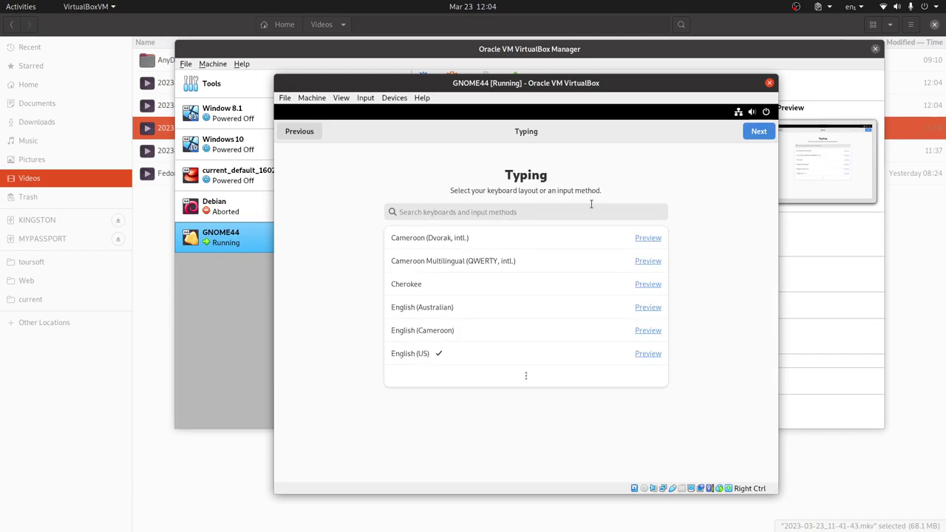
{"action": "left_click", "coordinate": [758, 131]}
{"action": "left_click", "coordinate": [648, 220]}
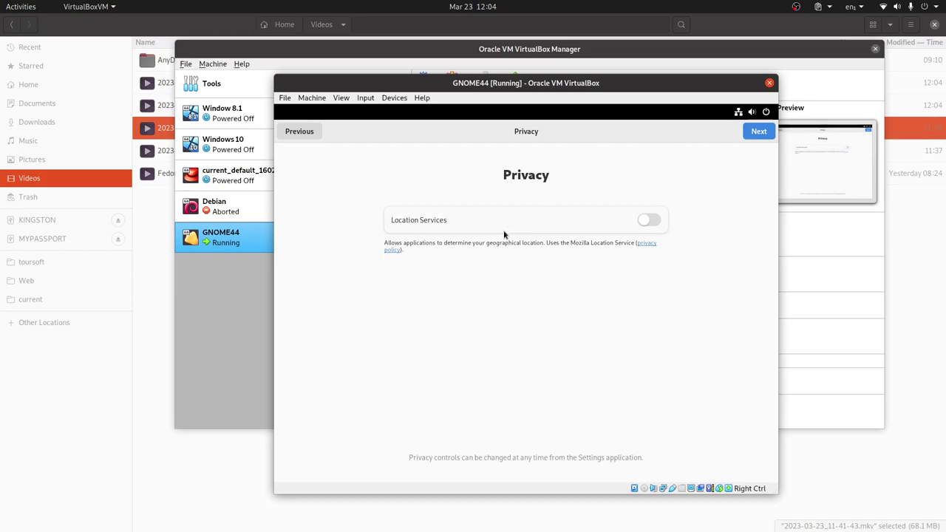
{"action": "left_click", "coordinate": [758, 131]}
Search 'qui', pick Quito, Ecuador as the time zone, and continue
{"action": "left_click", "coordinate": [464, 200]}
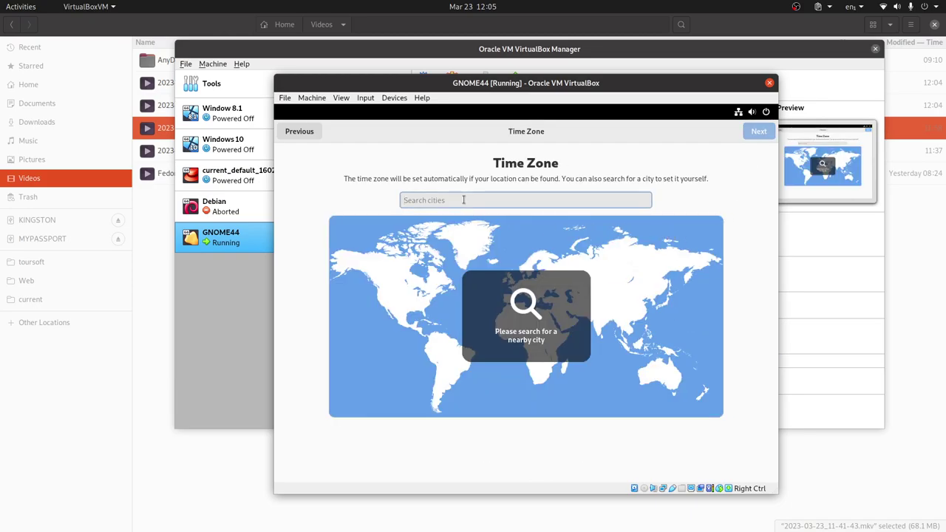
{"action": "type", "text": "qui"}
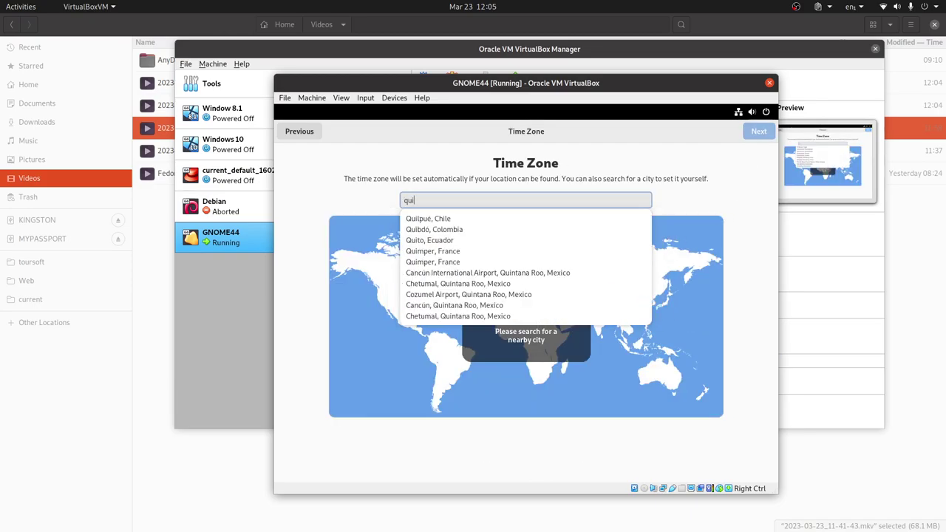
{"action": "left_click", "coordinate": [436, 240]}
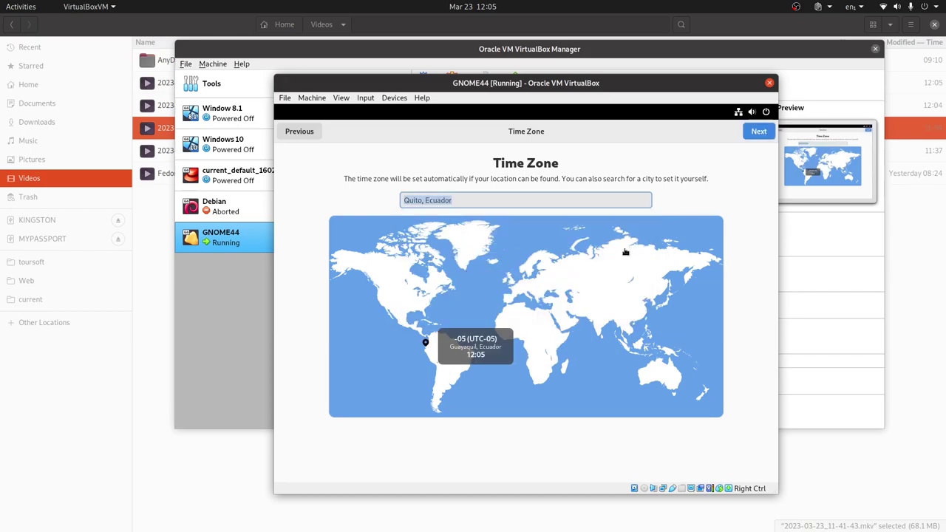
{"action": "left_click", "coordinate": [760, 131]}
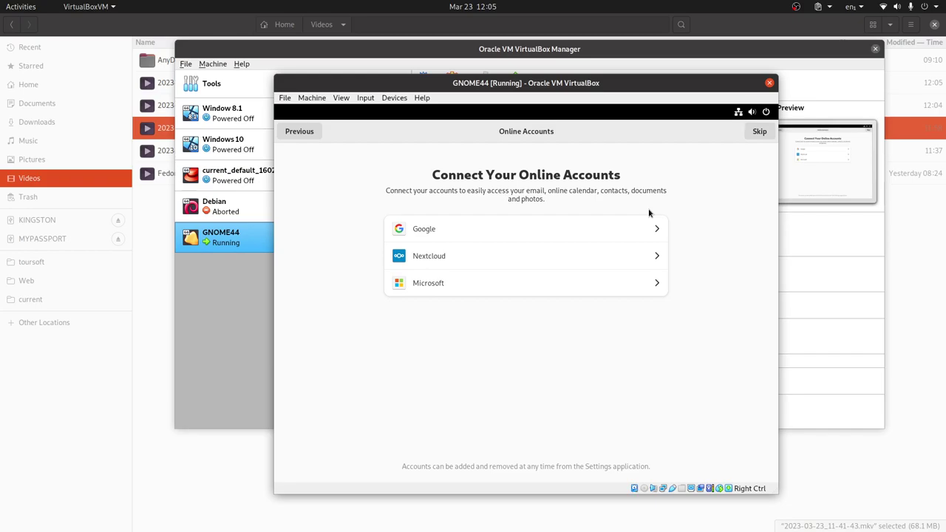
Skip online accounts and enter the new user's full name, fixing a typo
{"action": "left_click", "coordinate": [759, 131]}
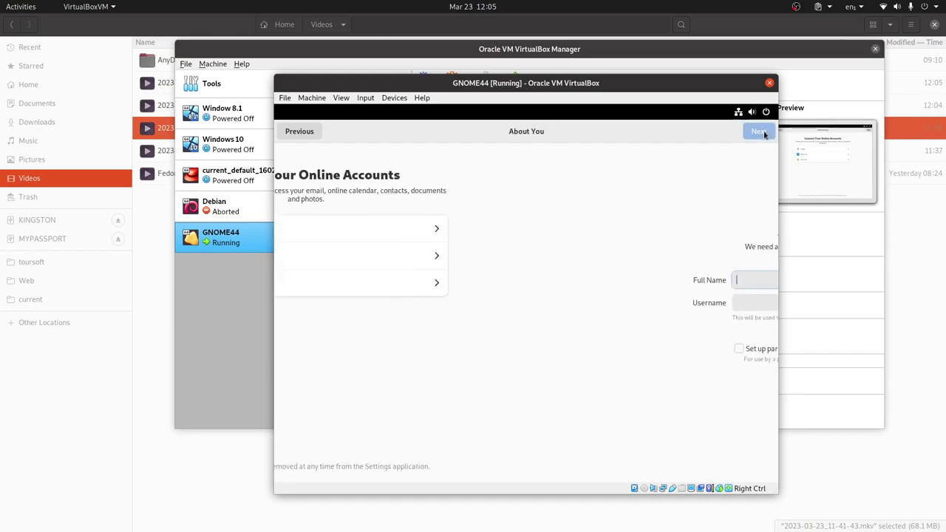
{"action": "type", "text": "L"}
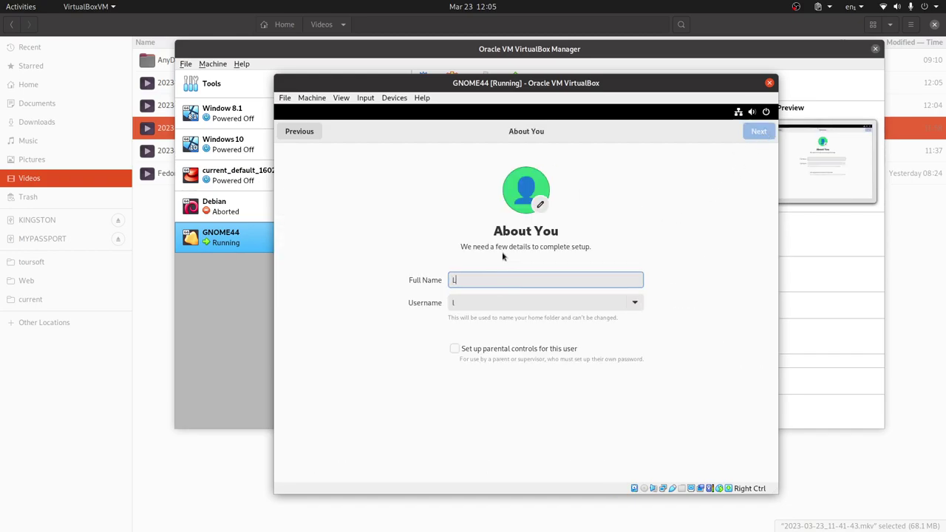
{"action": "type", "text": "ibreBytre"}
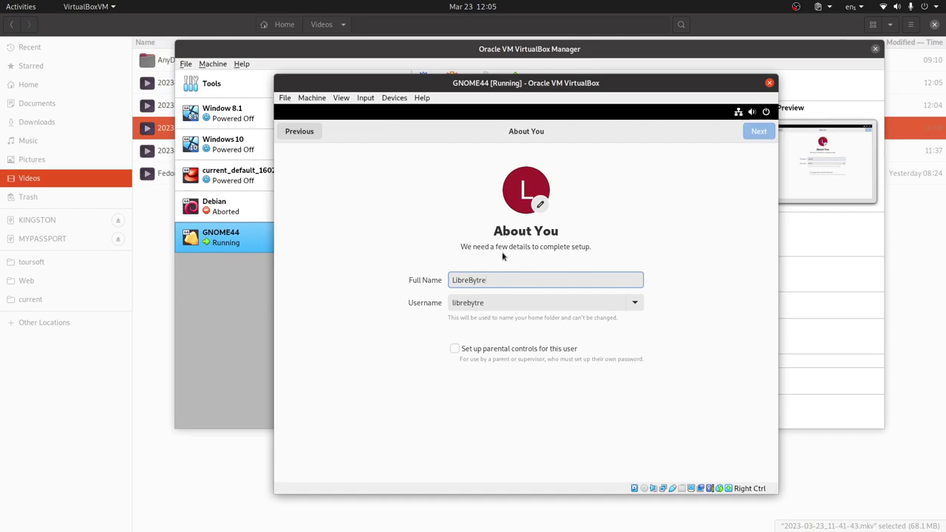
{"action": "key", "text": "BackSpace"}
{"action": "left_click", "coordinate": [760, 131]}
Enter and confirm the account password to finish setup
{"action": "type", "text": "abc"}
{"action": "left_click", "coordinate": [437, 292]}
{"action": "type", "text": "abc"}
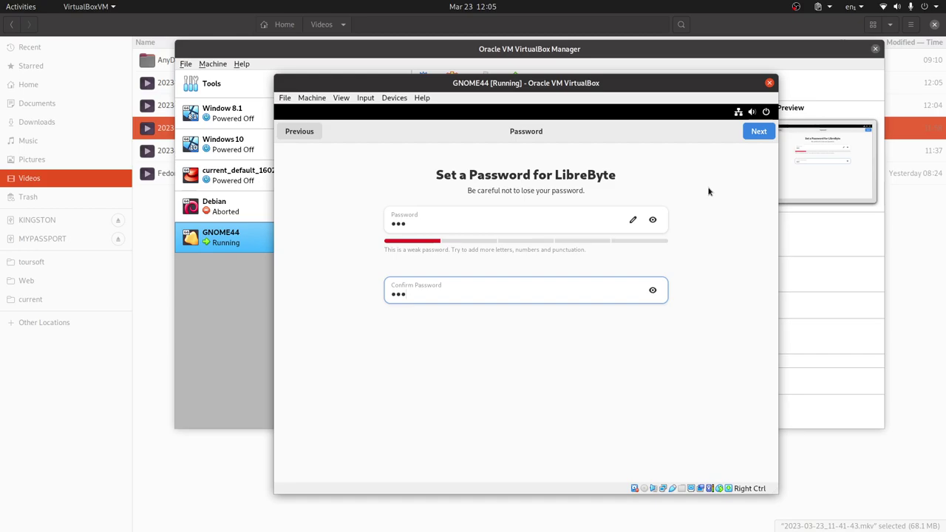
{"action": "left_click", "coordinate": [757, 131]}
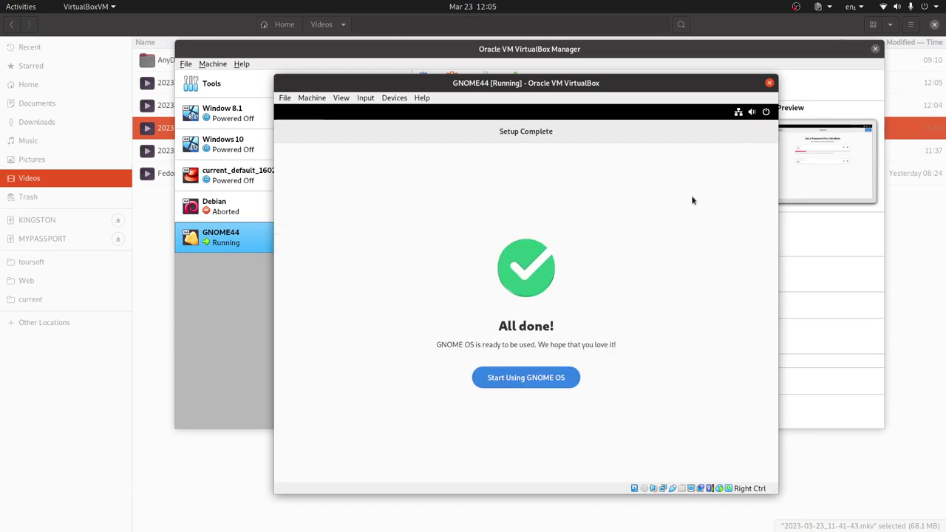
Start using GNOME OS, decline the GNOME 44 welcome tour, and focus the overview search
{"action": "left_click", "coordinate": [545, 382]}
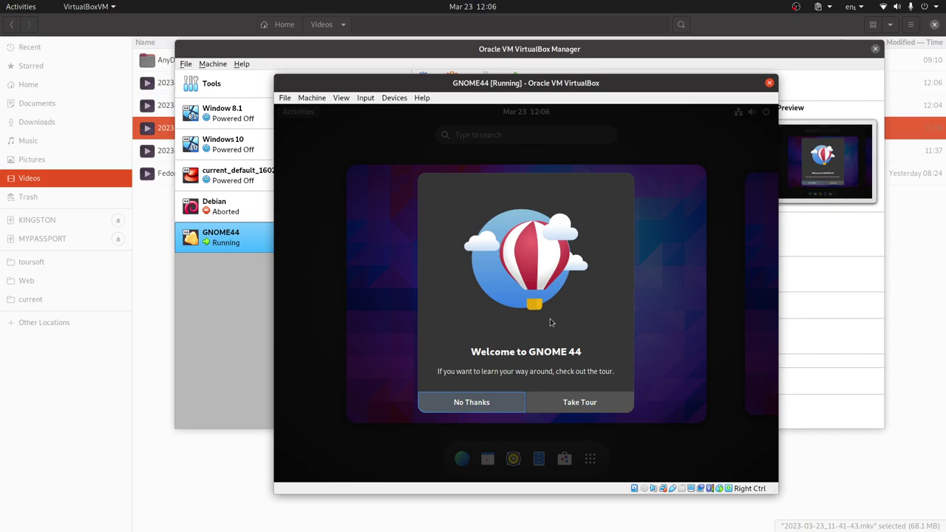
{"action": "left_click", "coordinate": [474, 402]}
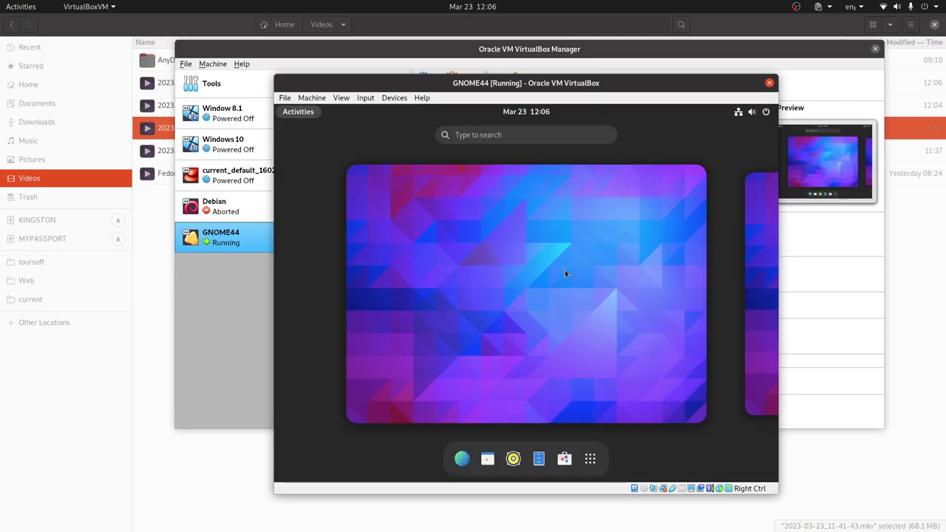
{"action": "left_click", "coordinate": [482, 135]}
Search 'ABOUT', check Settings' About page shows GNOME Version 44.rc, then close Settings
{"action": "type", "text": "ABOUT"}
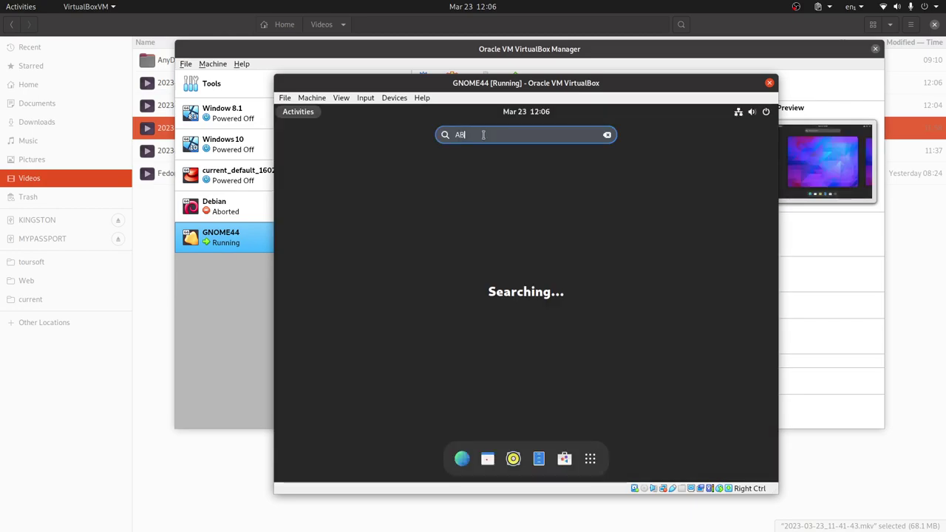
{"action": "left_click", "coordinate": [441, 170]}
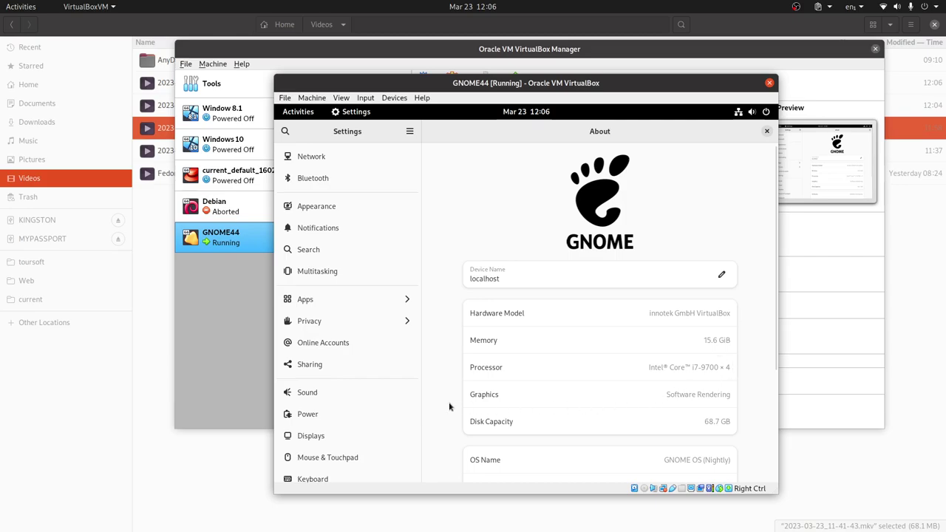
{"action": "scroll", "coordinate": [757, 336], "scroll_direction": "down", "scroll_amount": 1}
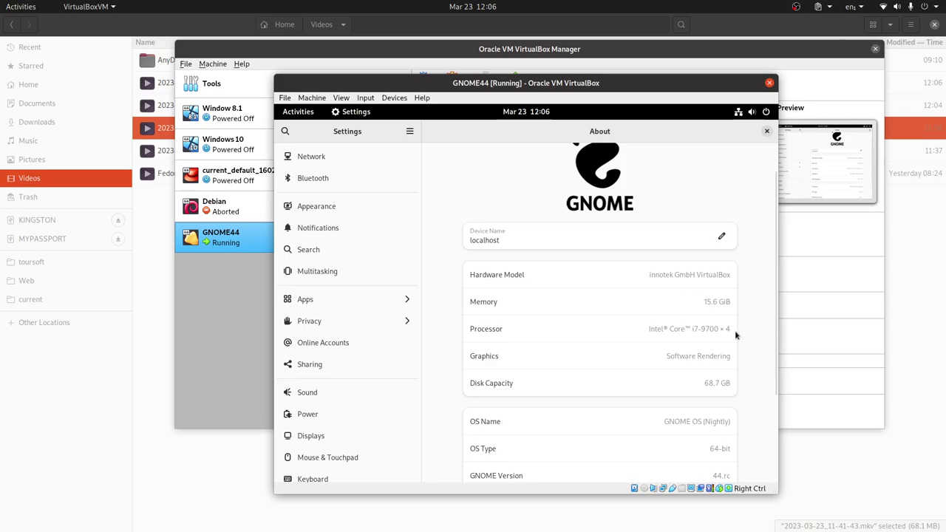
{"action": "scroll", "coordinate": [735, 331], "scroll_direction": "down", "scroll_amount": 2}
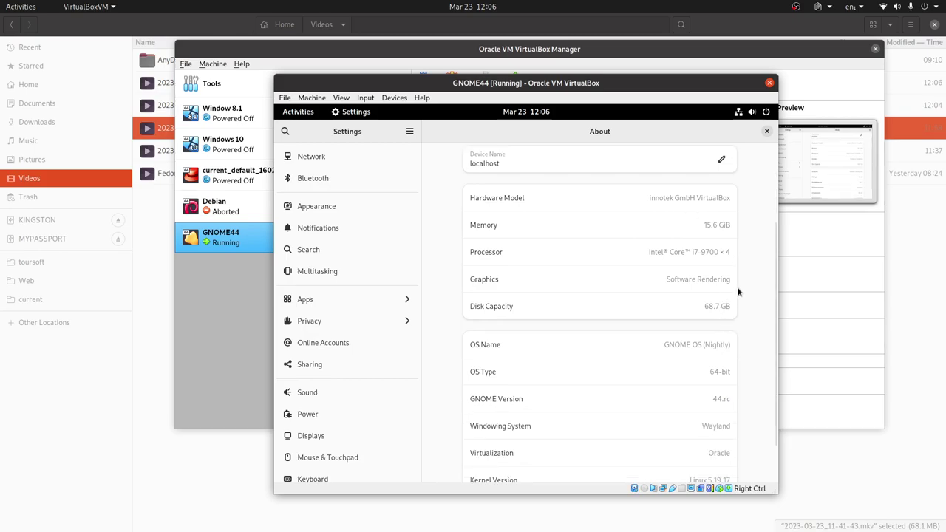
{"action": "scroll", "coordinate": [742, 295], "scroll_direction": "down", "scroll_amount": 2}
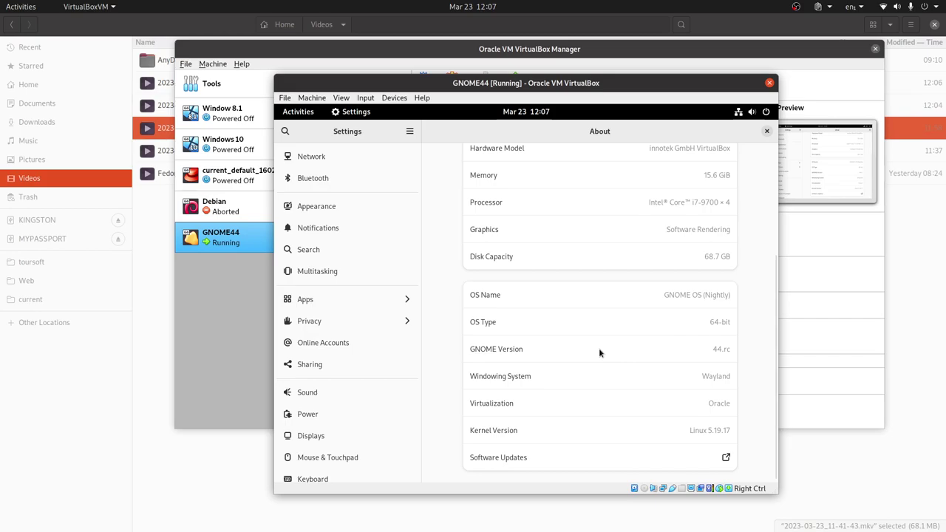
{"action": "scroll", "coordinate": [600, 352], "scroll_direction": "up", "scroll_amount": 5}
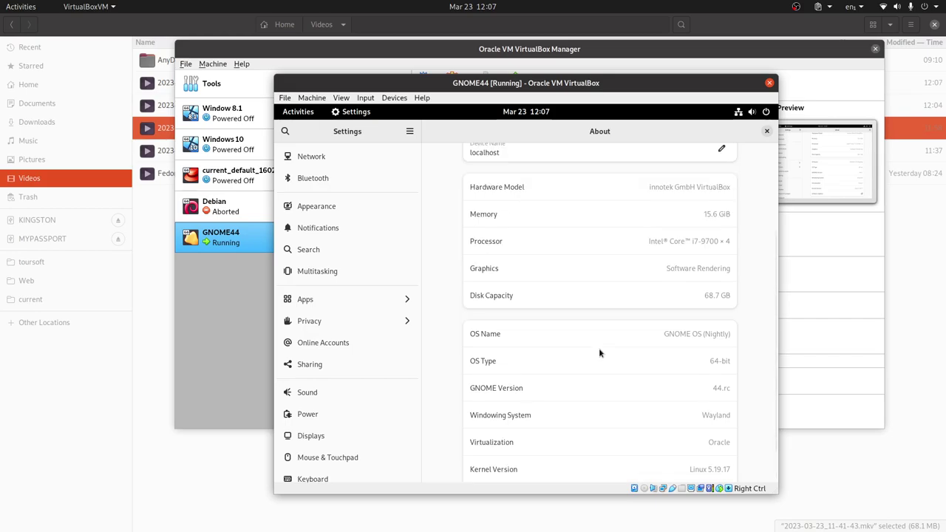
{"action": "scroll", "coordinate": [599, 353], "scroll_direction": "up", "scroll_amount": 1}
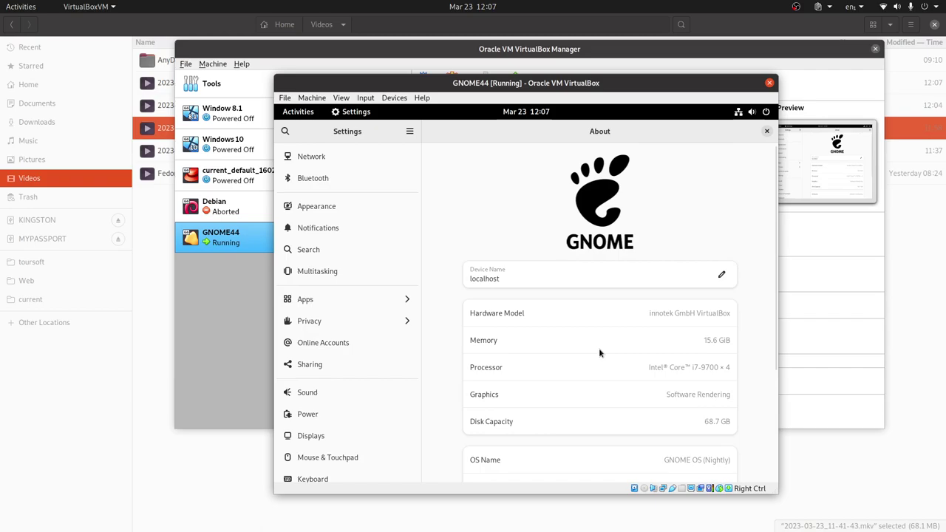
{"action": "scroll", "coordinate": [599, 353], "scroll_direction": "down", "scroll_amount": 5}
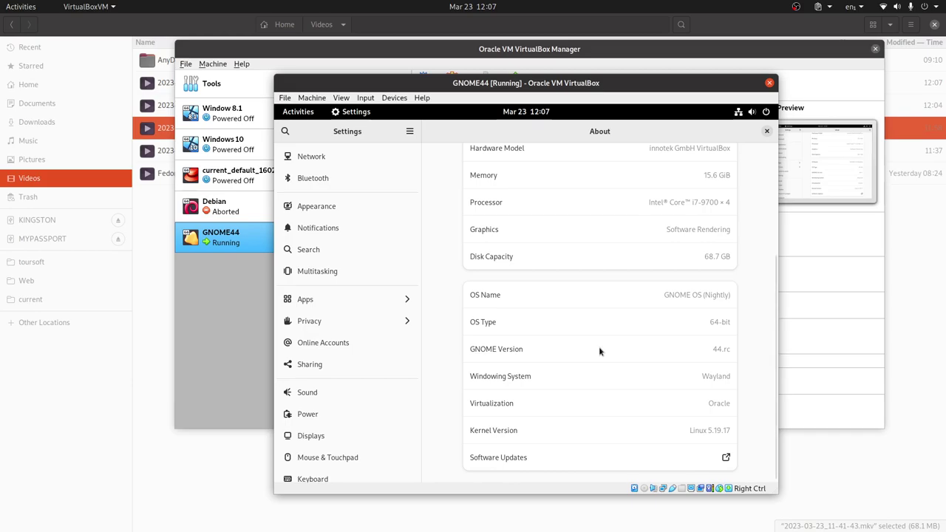
{"action": "scroll", "coordinate": [599, 348], "scroll_direction": "up", "scroll_amount": 5}
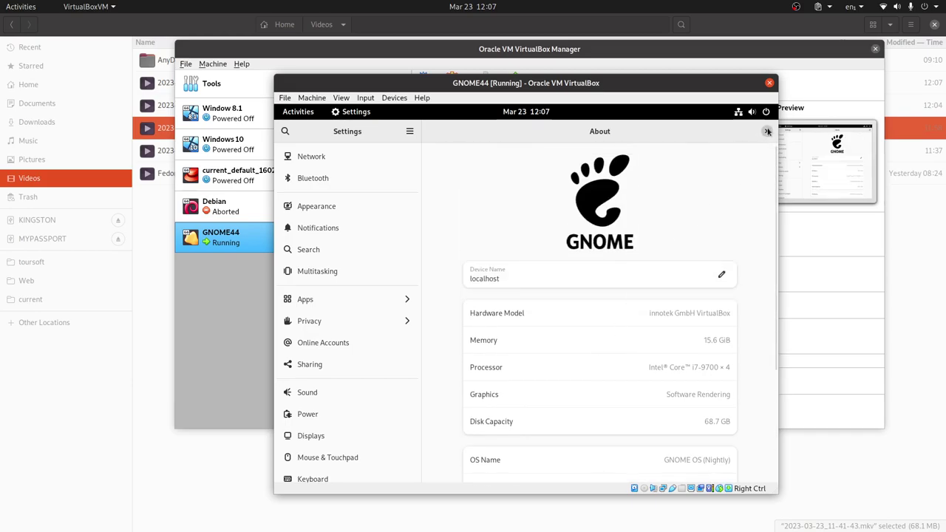
{"action": "left_click", "coordinate": [767, 130]}
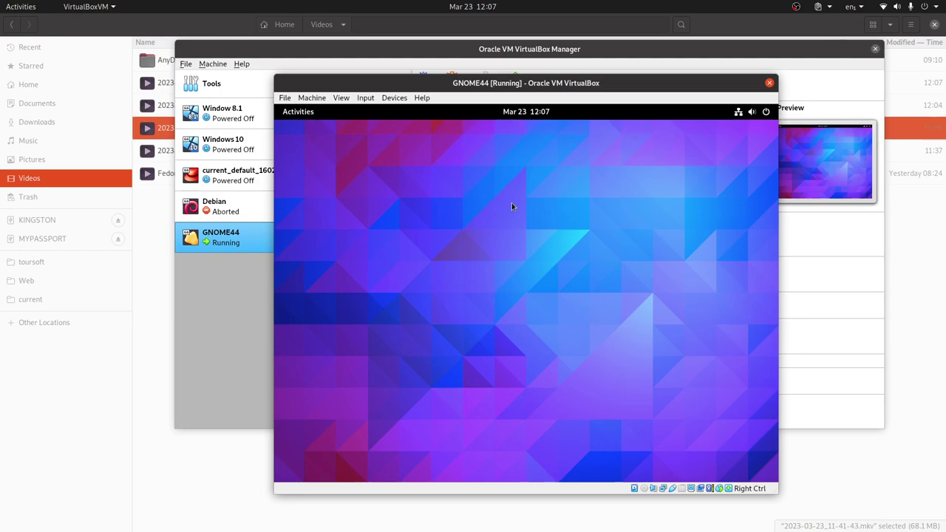
Power off GNOME44 from the guest's quick settings, then quit VirtualBox Manager with Ctrl+Q
{"action": "left_click", "coordinate": [767, 113]}
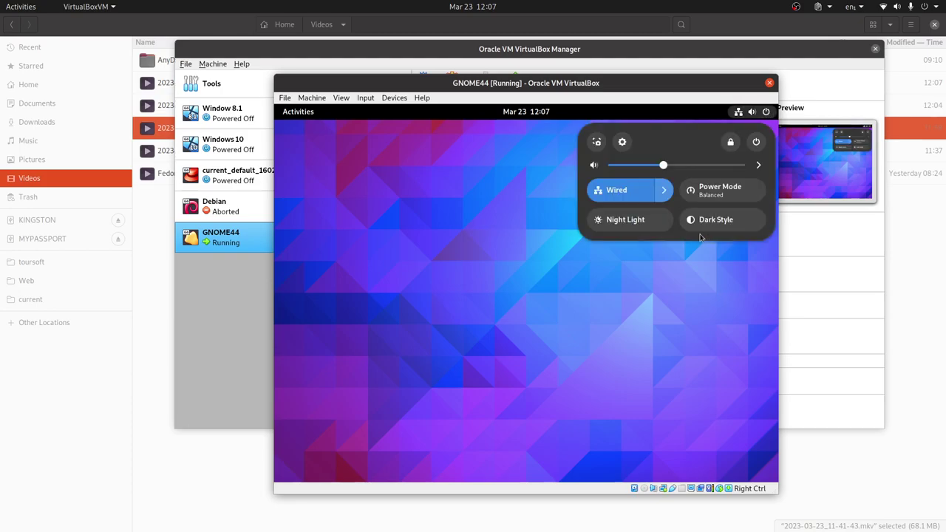
{"action": "left_click", "coordinate": [757, 143]}
{"action": "left_click", "coordinate": [650, 237]}
{"action": "left_click", "coordinate": [587, 322]}
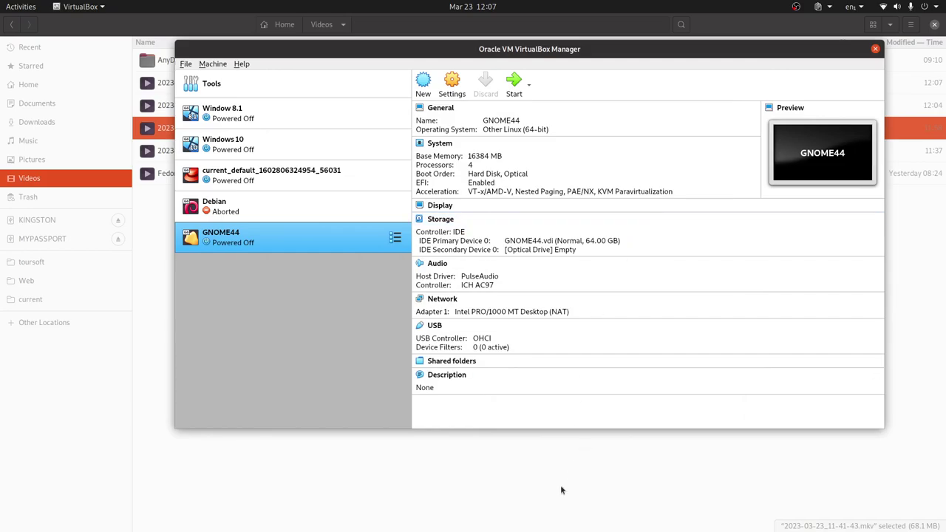
{"action": "key", "text": "ctrl+q"}
Read the os.gnome.org/install tips on updating and switching trees in Chromium, then return to VirtualBox
{"action": "key", "text": "alt+Tab"}
{"action": "key", "text": "alt+Tab"}
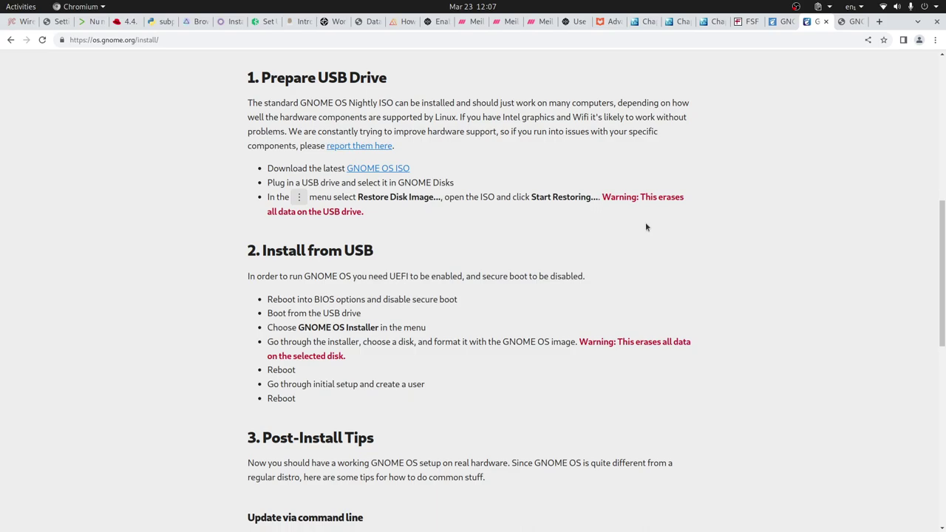
{"action": "scroll", "coordinate": [589, 285], "scroll_direction": "down", "scroll_amount": 6}
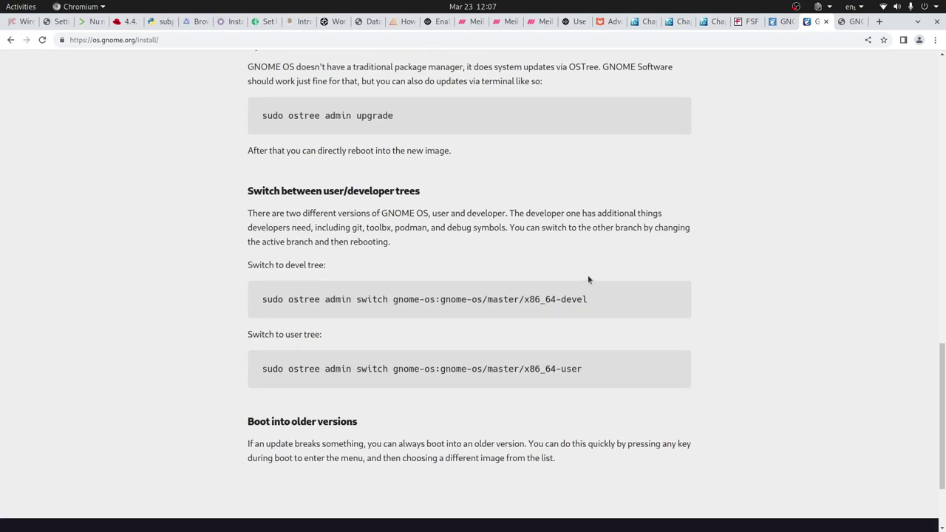
{"action": "scroll", "coordinate": [588, 280], "scroll_direction": "up", "scroll_amount": 2}
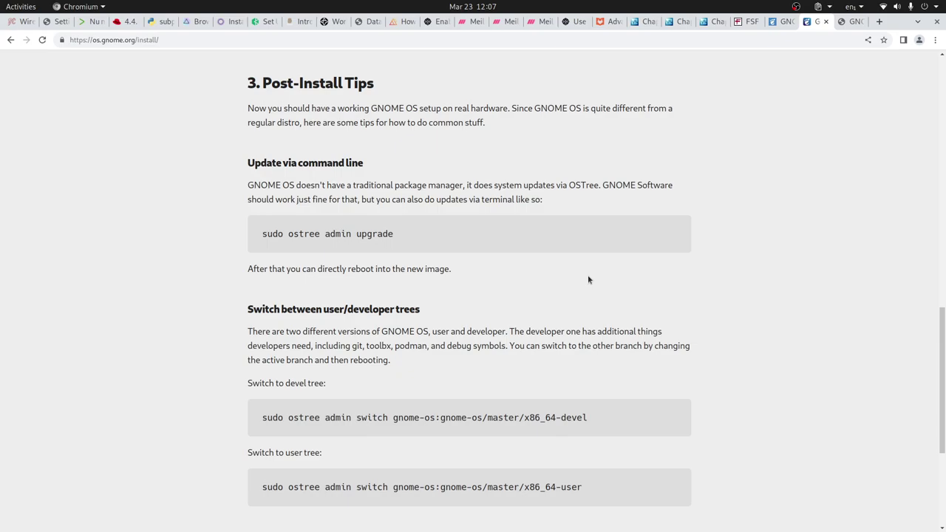
{"action": "scroll", "coordinate": [589, 280], "scroll_direction": "down", "scroll_amount": 3}
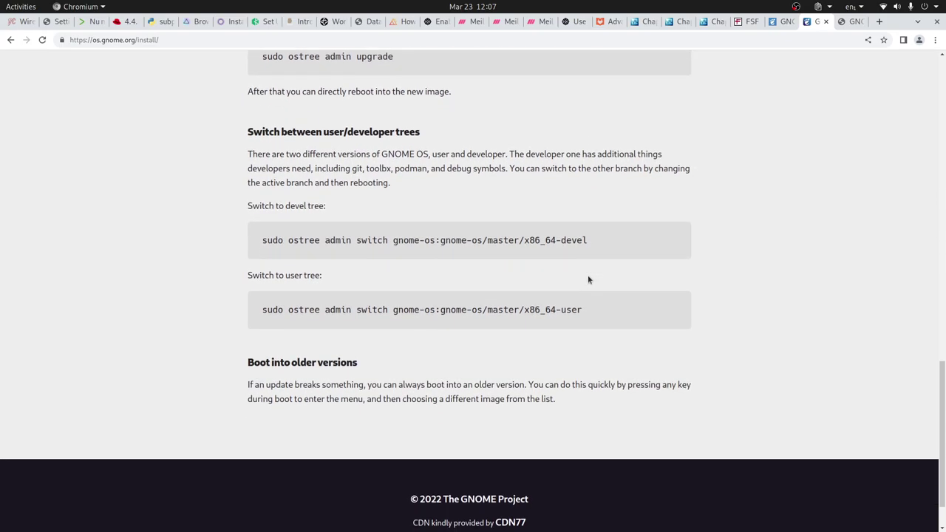
{"action": "scroll", "coordinate": [590, 278], "scroll_direction": "down", "scroll_amount": 1}
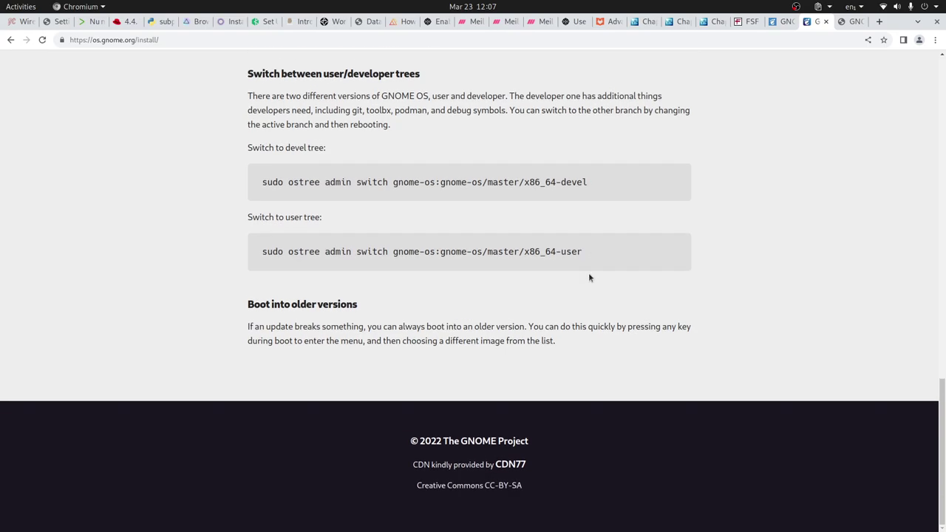
{"action": "scroll", "coordinate": [589, 277], "scroll_direction": "up", "scroll_amount": 4}
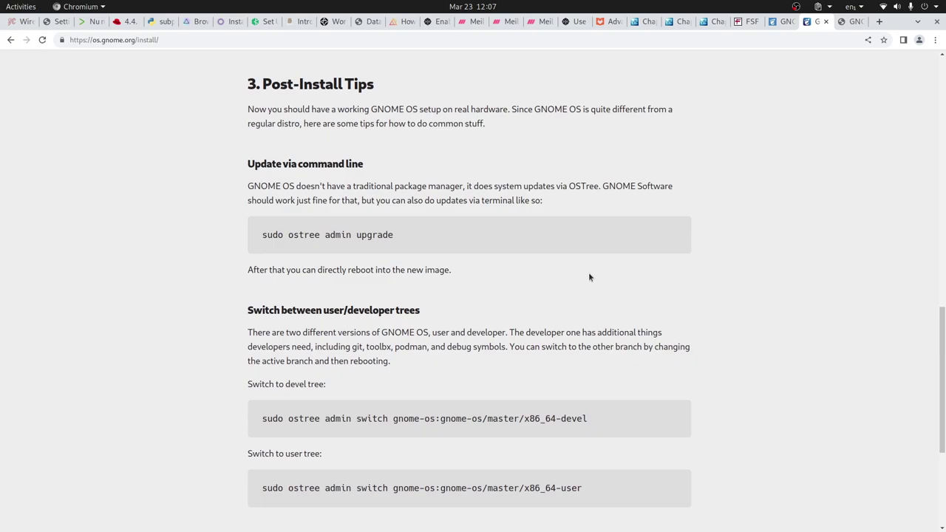
{"action": "scroll", "coordinate": [590, 278], "scroll_direction": "up", "scroll_amount": 4}
{"action": "scroll", "coordinate": [589, 277], "scroll_direction": "up", "scroll_amount": 4}
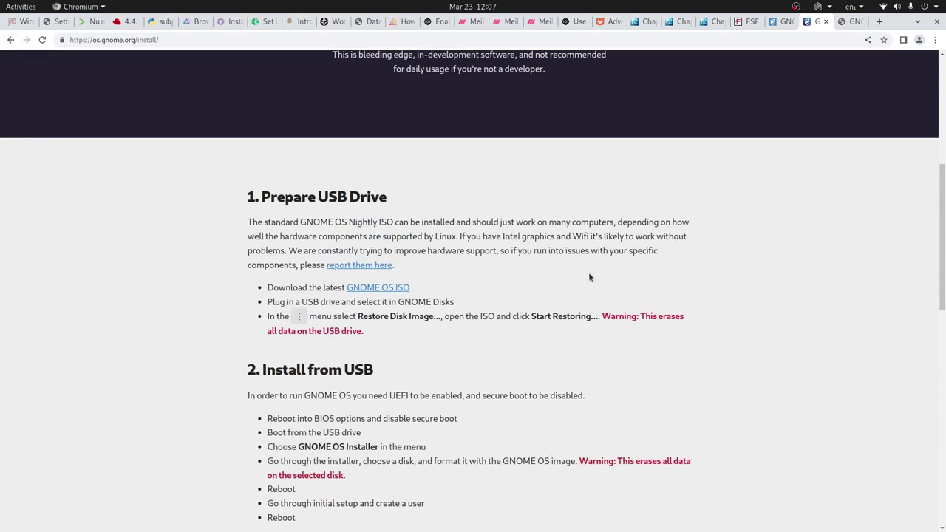
{"action": "key", "text": "alt+Tab"}
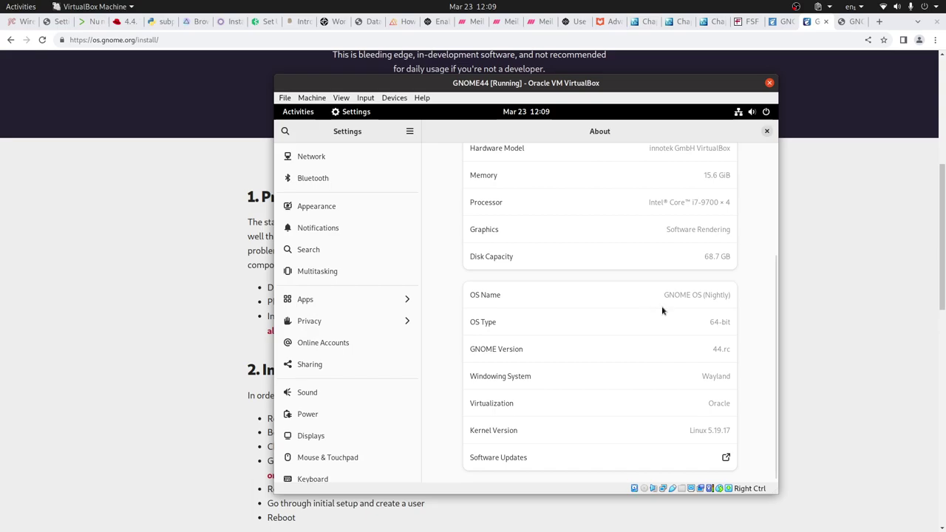
Close the guest's Settings and relaunch it from the quick settings menu
{"action": "left_click", "coordinate": [766, 132]}
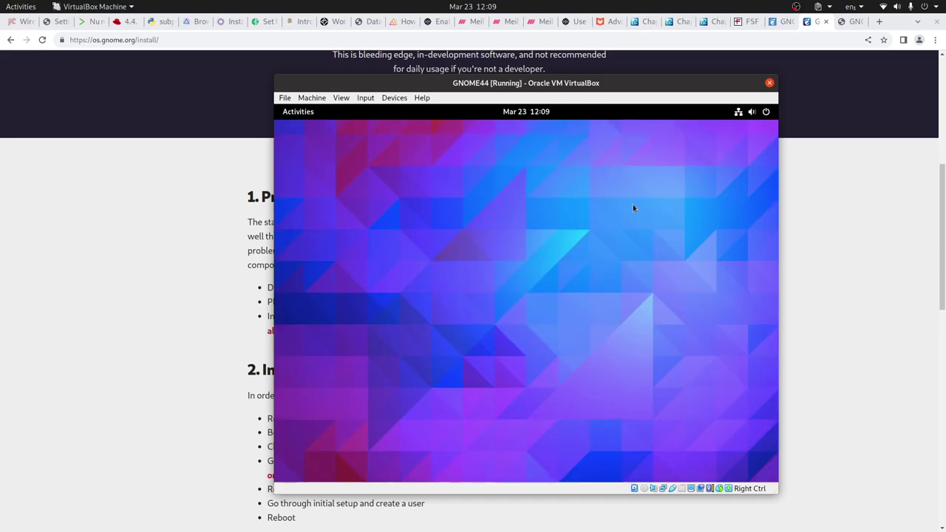
{"action": "left_click", "coordinate": [764, 116]}
{"action": "left_click", "coordinate": [621, 145]}
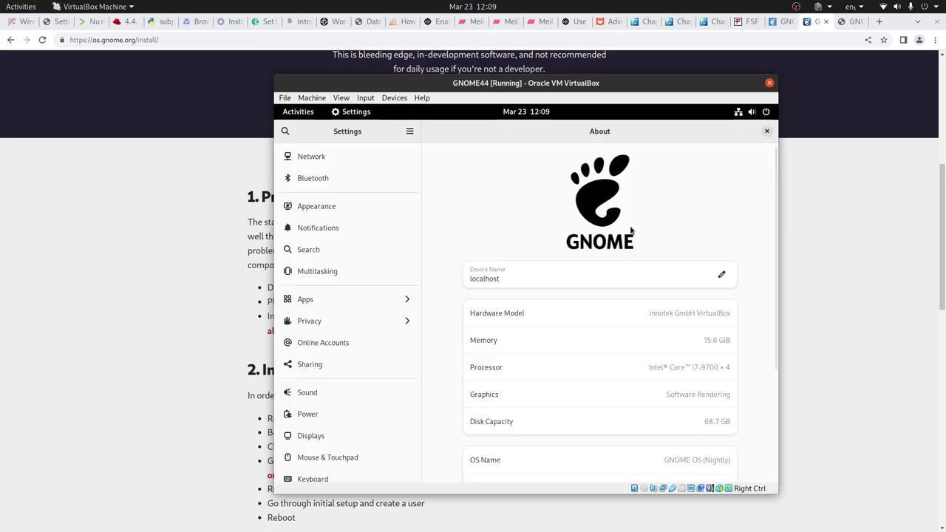
Go to the Displays page and list the available resolutions, still 1024 × 768 (4:3)
{"action": "left_click", "coordinate": [342, 210]}
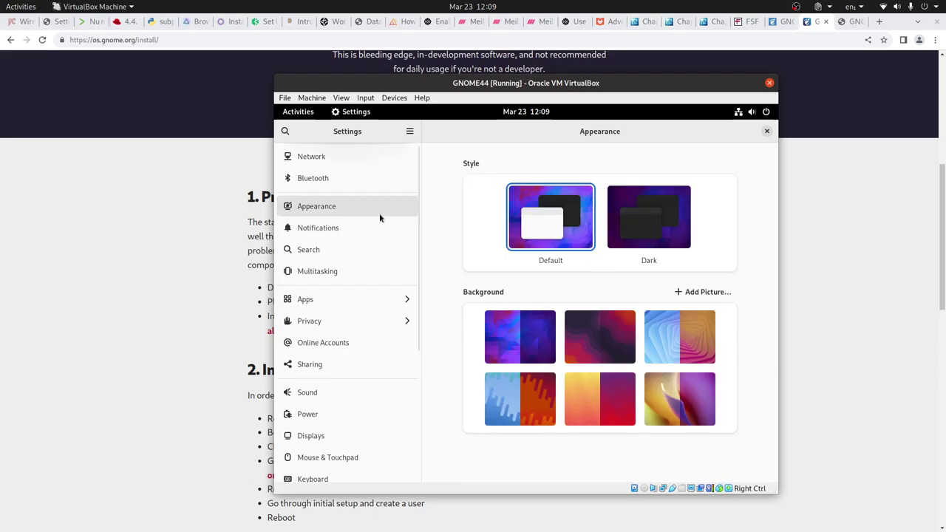
{"action": "scroll", "coordinate": [379, 215], "scroll_direction": "down", "scroll_amount": 1}
{"action": "scroll", "coordinate": [400, 225], "scroll_direction": "down", "scroll_amount": 3}
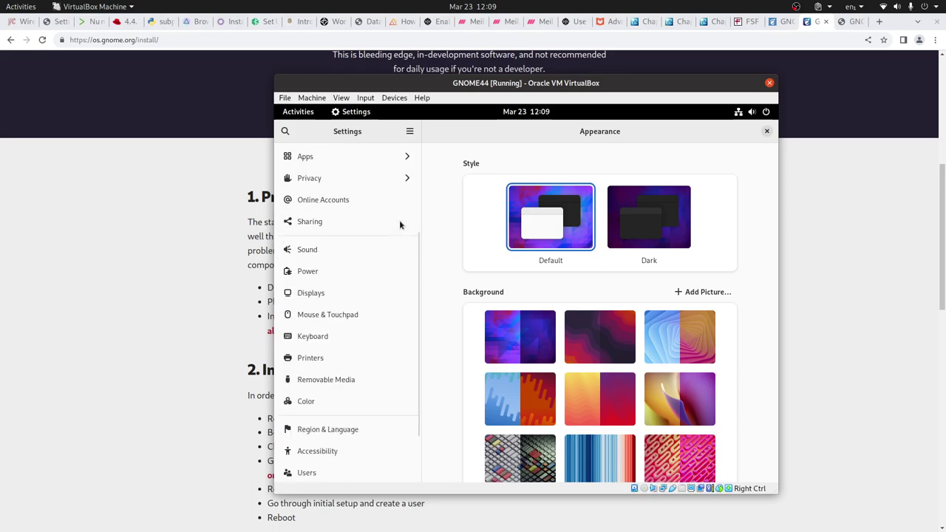
{"action": "left_click", "coordinate": [333, 294]}
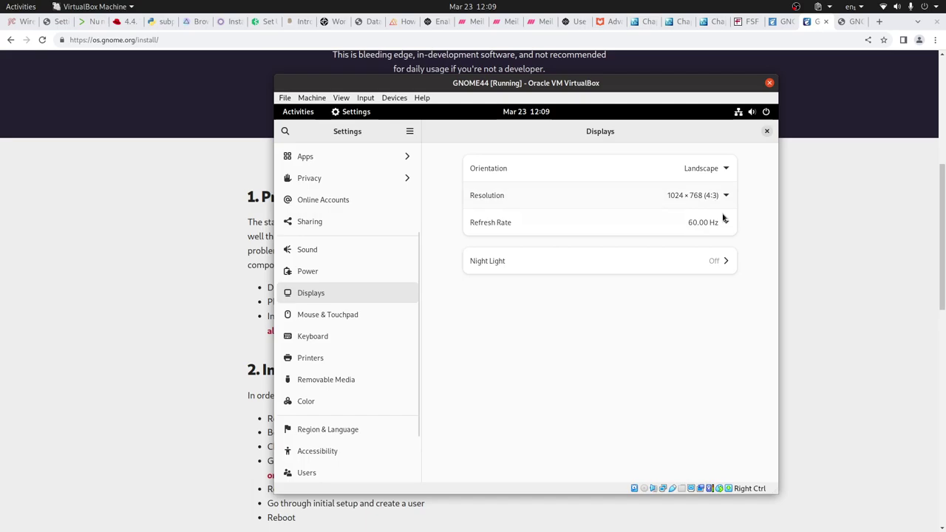
{"action": "left_click", "coordinate": [726, 195]}
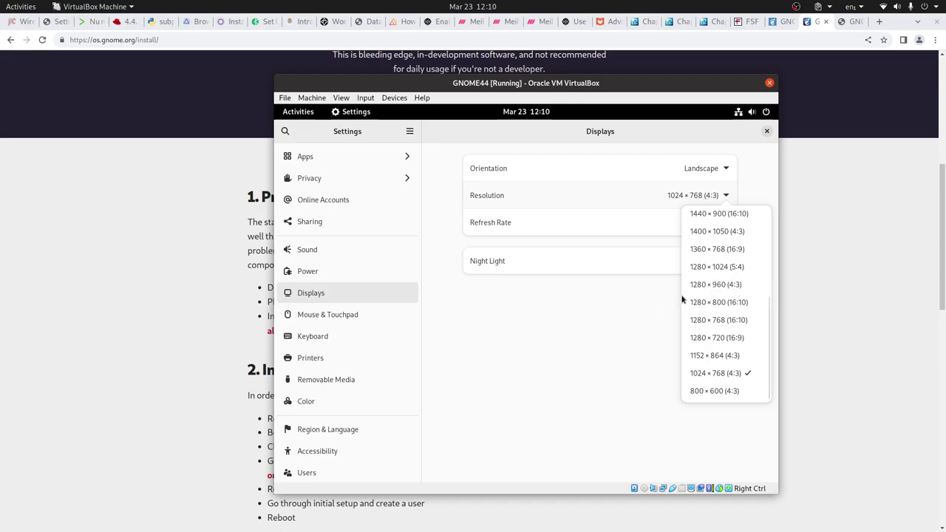
{"action": "left_click", "coordinate": [830, 273]}
Check the host monitor's Displays settings (1920×1080, 144.00 Hz) via a 'dis' search, then close them
{"action": "key", "text": "super"}
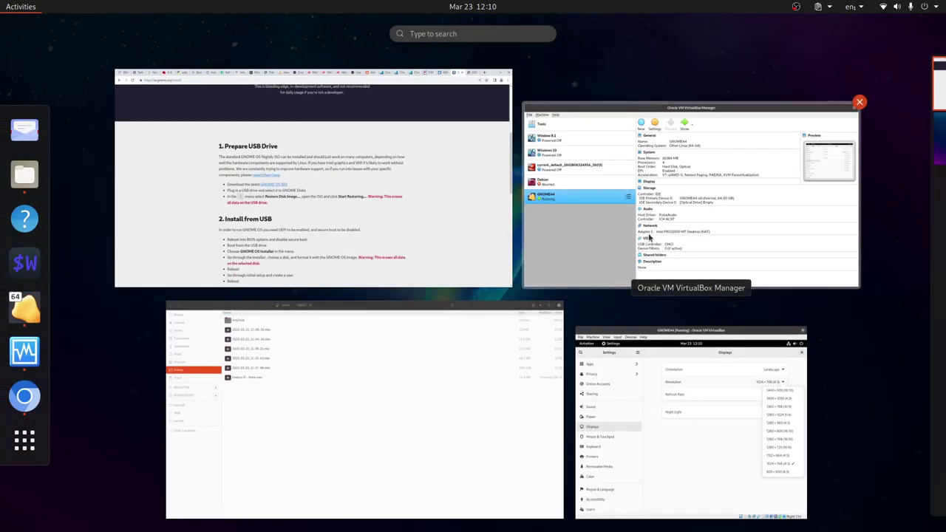
{"action": "type", "text": "dis"}
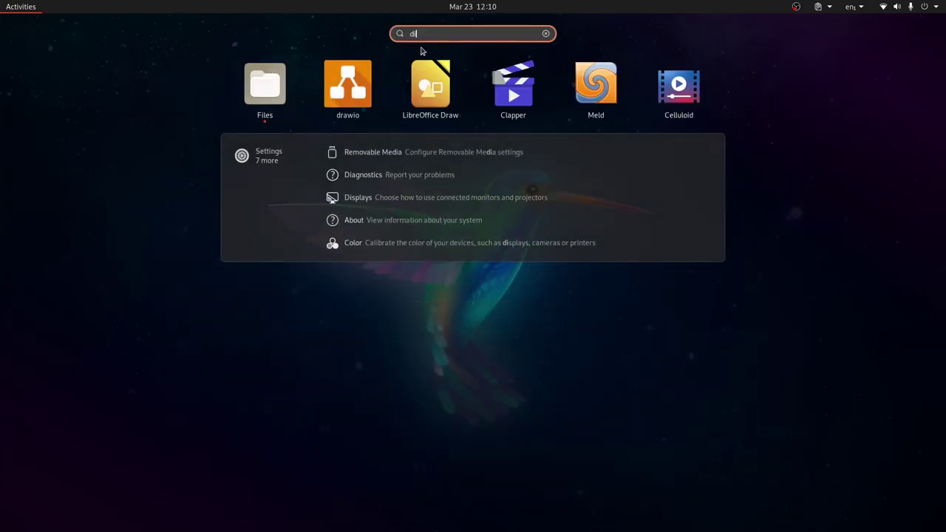
{"action": "left_click", "coordinate": [436, 152]}
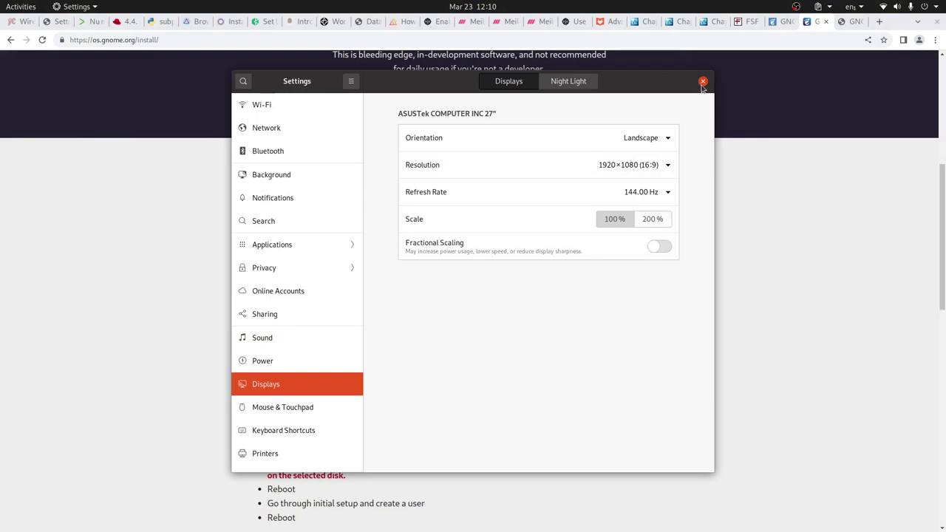
{"action": "left_click", "coordinate": [703, 82]}
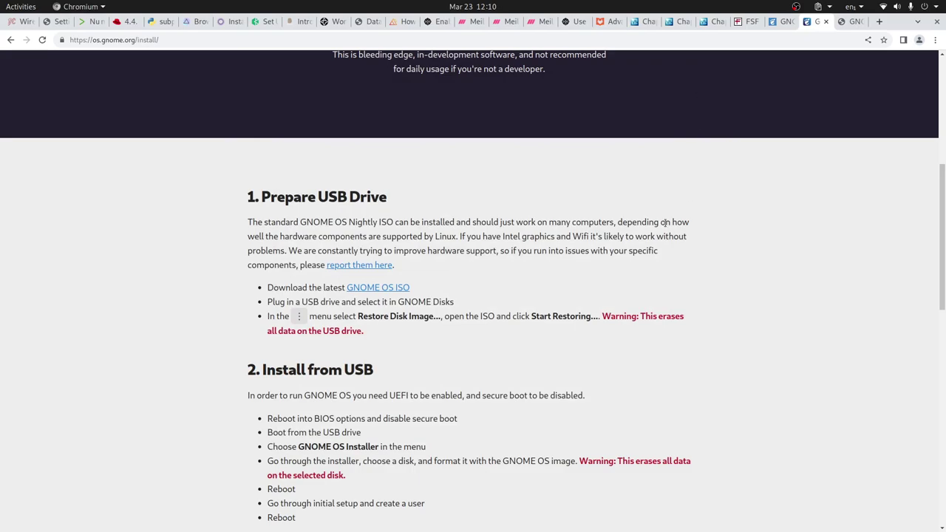
{"action": "key", "text": "alt+Tab"}
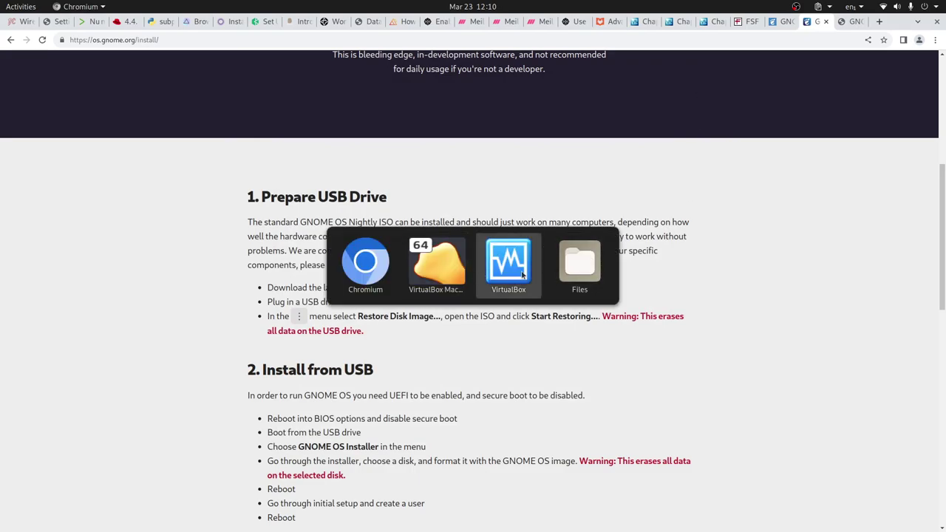
Choose 1920 × 1080 (16:9) as the guest display resolution and apply it
{"action": "left_click", "coordinate": [445, 272]}
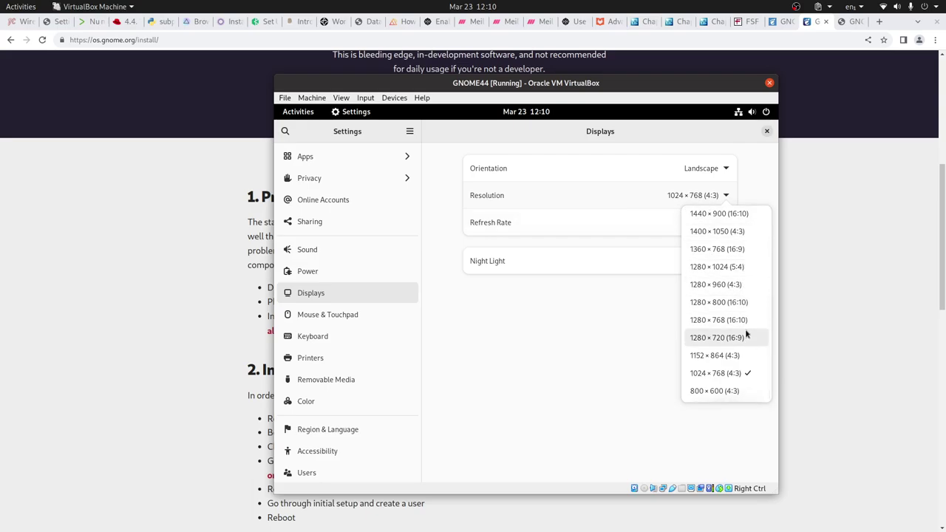
{"action": "scroll", "coordinate": [746, 334], "scroll_direction": "up", "scroll_amount": 1}
{"action": "scroll", "coordinate": [746, 334], "scroll_direction": "down", "scroll_amount": 1}
{"action": "scroll", "coordinate": [745, 329], "scroll_direction": "up", "scroll_amount": 4}
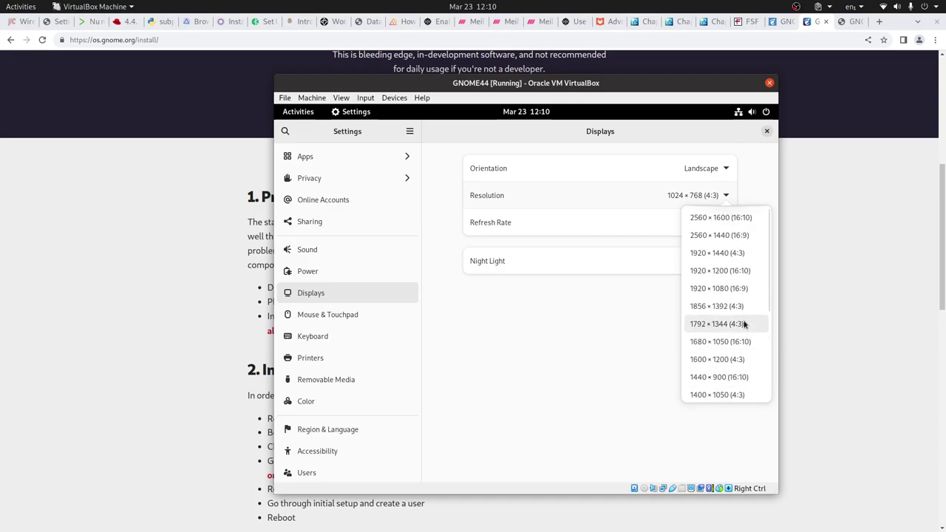
{"action": "left_click", "coordinate": [721, 288]}
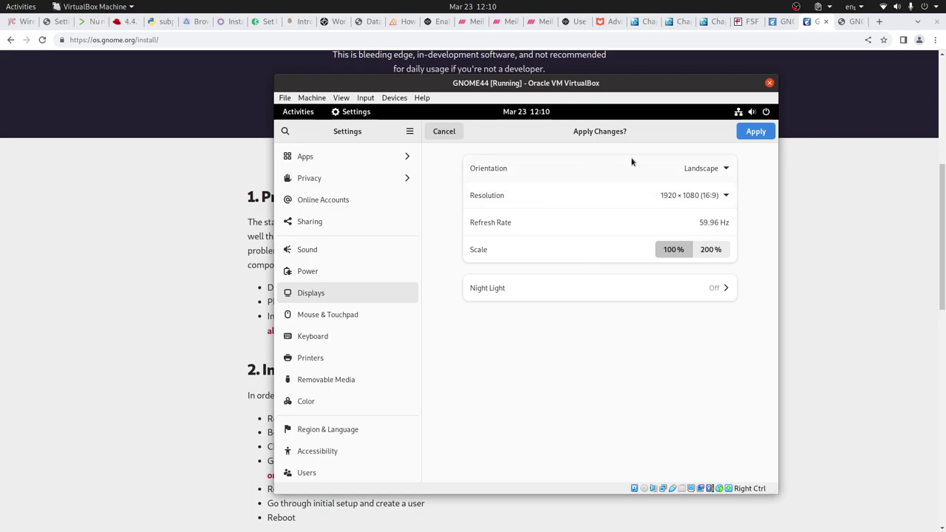
{"action": "left_click", "coordinate": [752, 133]}
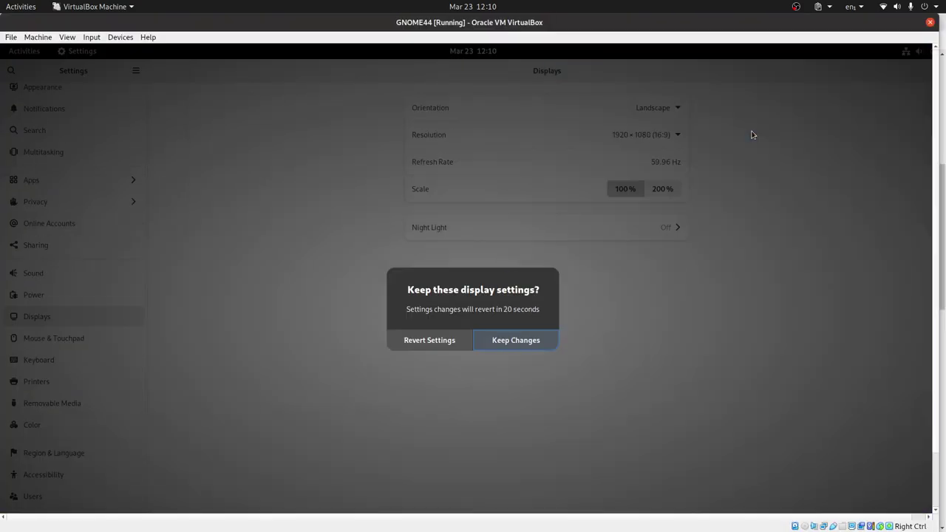
Keep the new resolution, run the VM fullscreen, and close Settings
{"action": "left_click", "coordinate": [526, 345]}
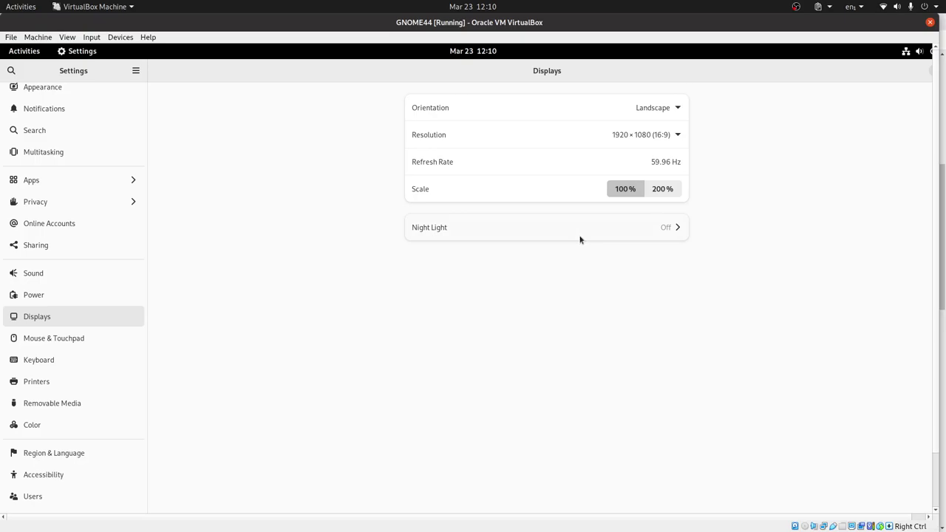
{"action": "key", "text": "Control_R+f"}
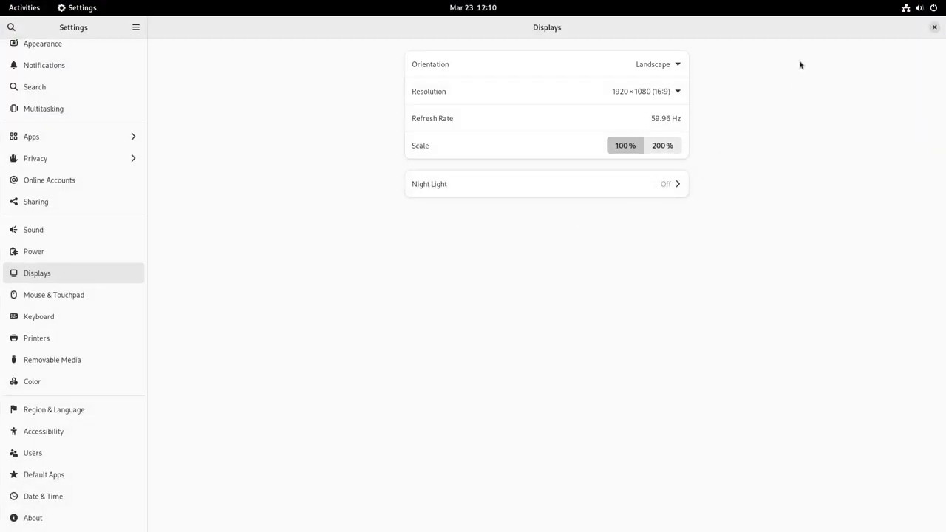
{"action": "left_click", "coordinate": [934, 27]}
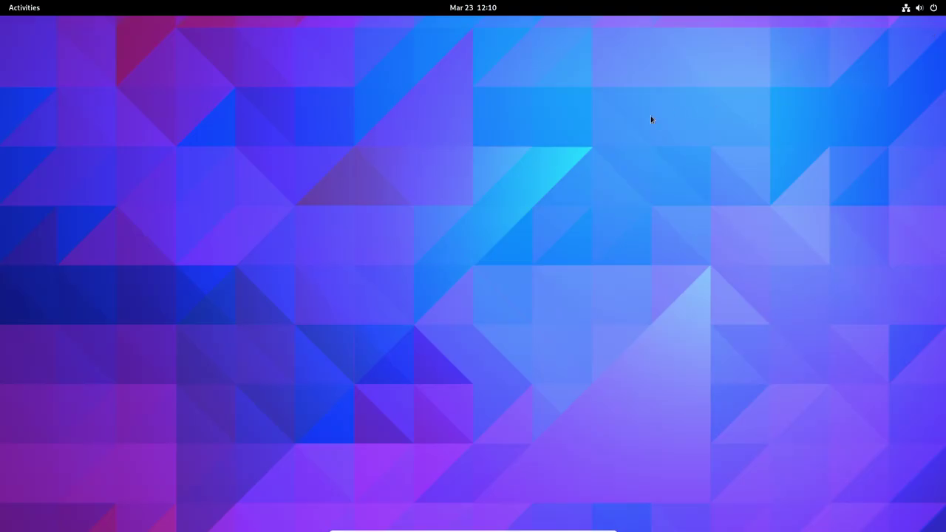
Open GNOME Software, confirm its Updates tab reports Up to Date, then close it
{"action": "key", "text": "super"}
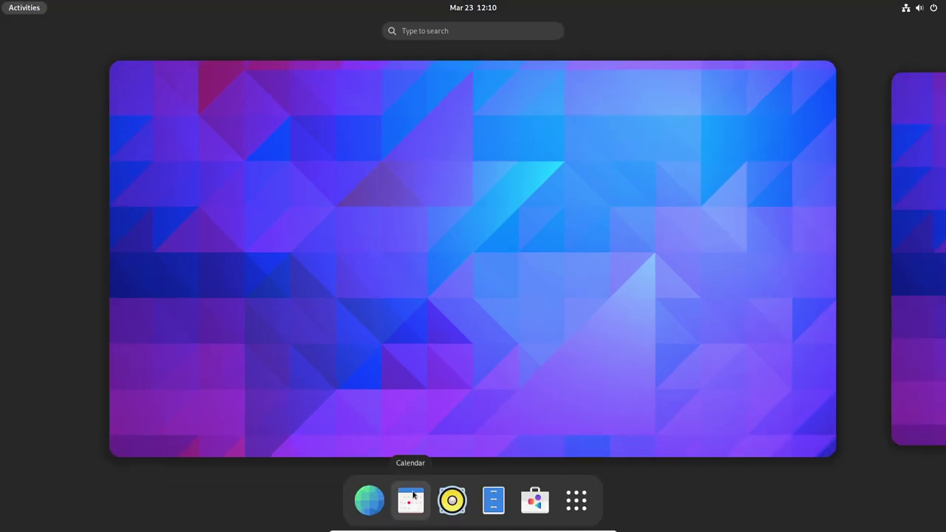
{"action": "left_click", "coordinate": [530, 503]}
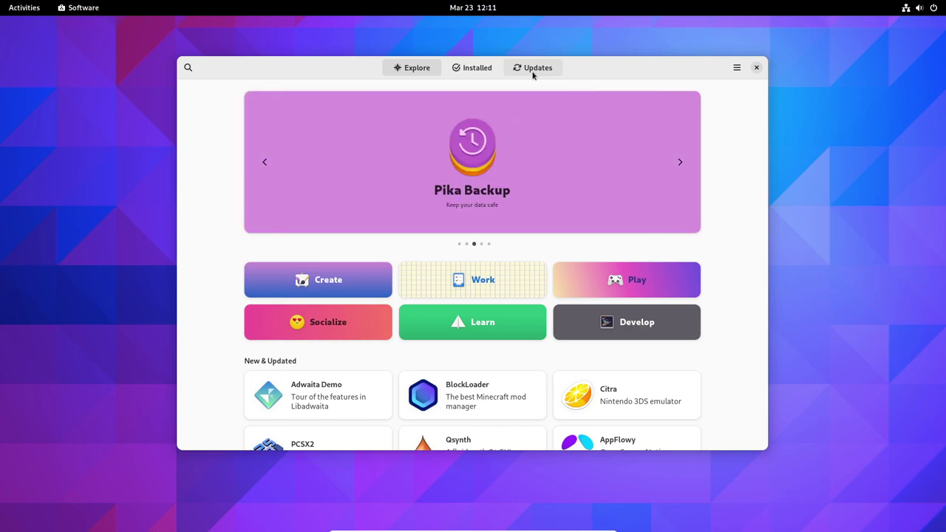
{"action": "left_click", "coordinate": [533, 73]}
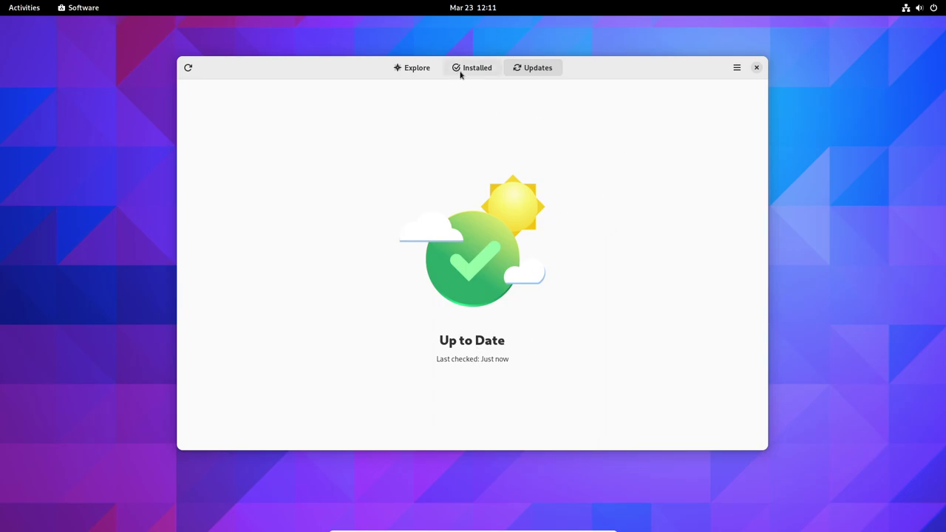
{"action": "left_click", "coordinate": [757, 69]}
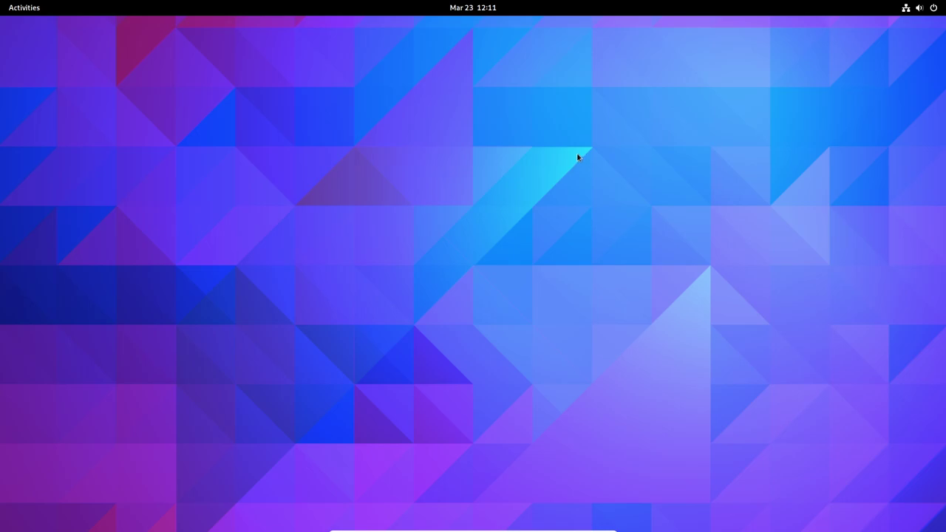
Open Settings' About page with an 'abou' search and select the GNOME Version value 44.rc
{"action": "key", "text": "super"}
{"action": "type", "text": "abou"}
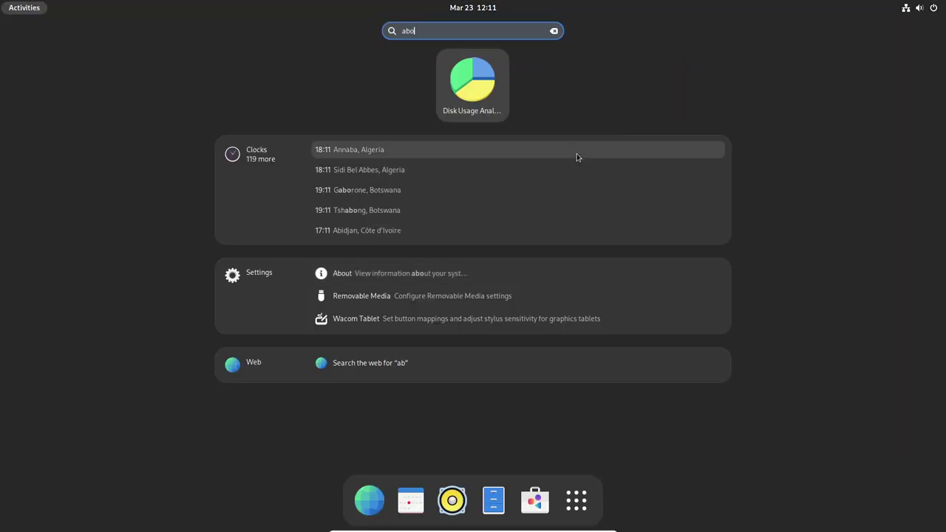
{"action": "left_click", "coordinate": [387, 73]}
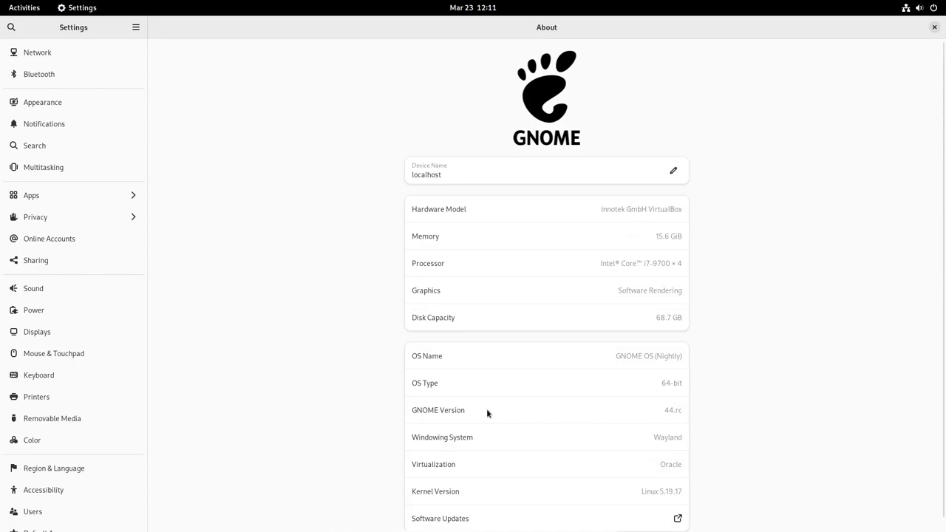
{"action": "triple_click", "coordinate": [672, 411]}
{"action": "key", "text": "super"}
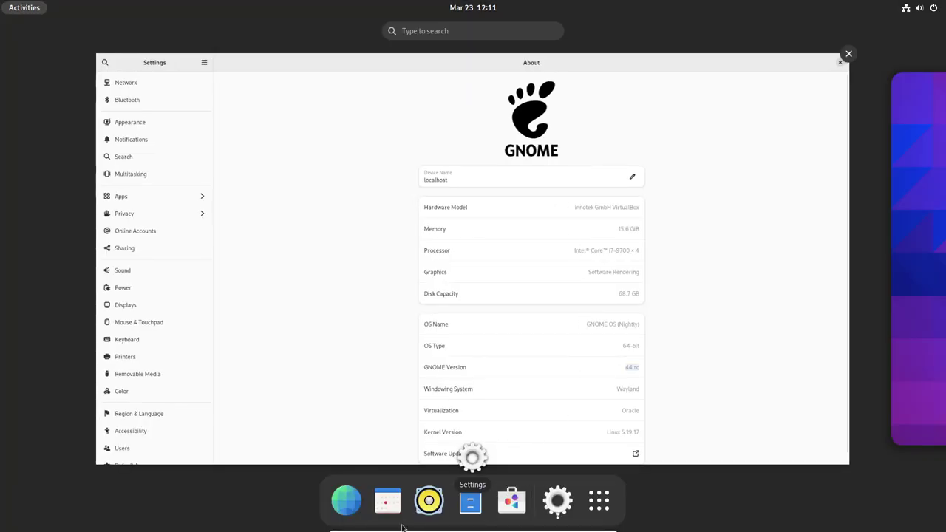
{"action": "key", "text": "super"}
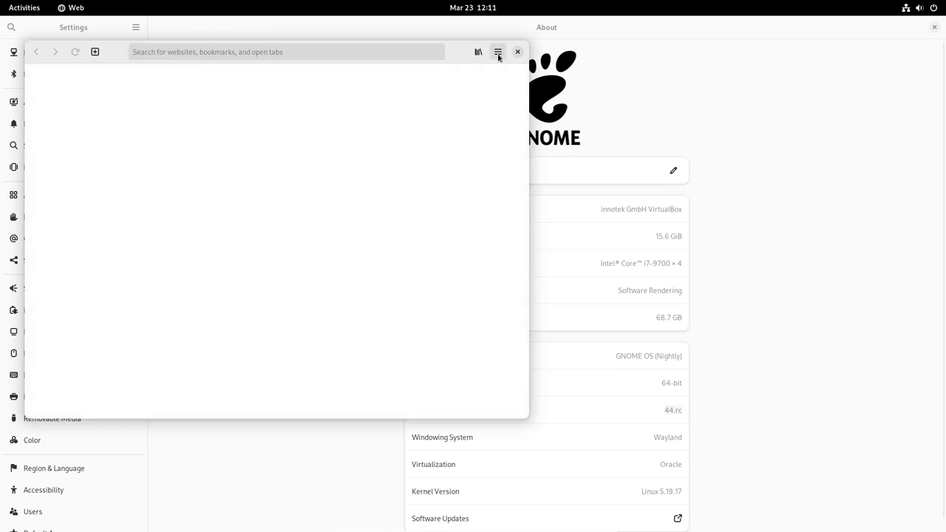
Check version 44.0-2-g60d32a128 in About Web, then maximize the browser window
{"action": "left_click", "coordinate": [499, 54]}
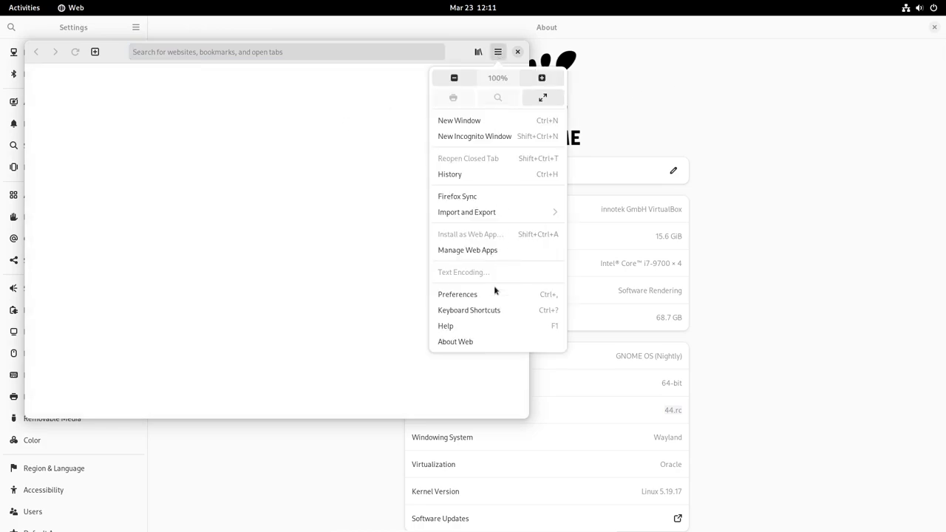
{"action": "left_click", "coordinate": [471, 342]}
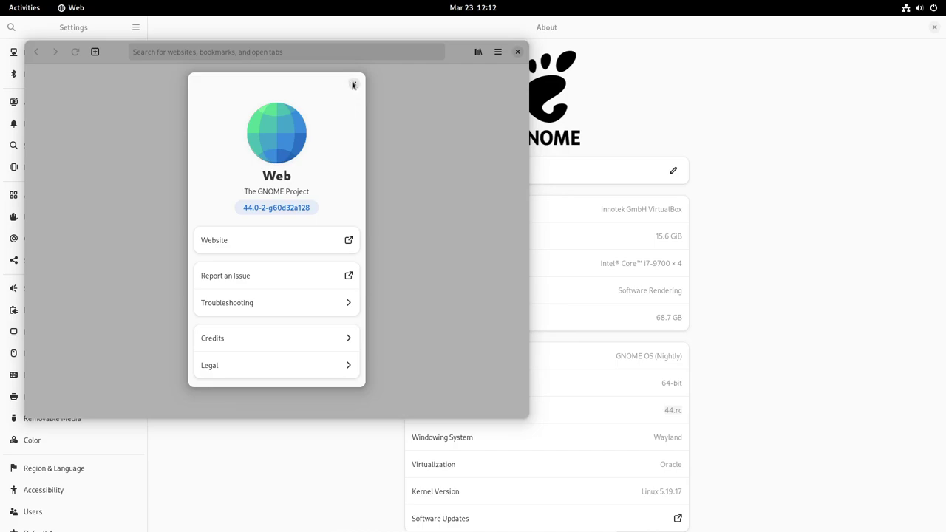
{"action": "left_click", "coordinate": [353, 85]}
{"action": "double_click", "coordinate": [452, 51]}
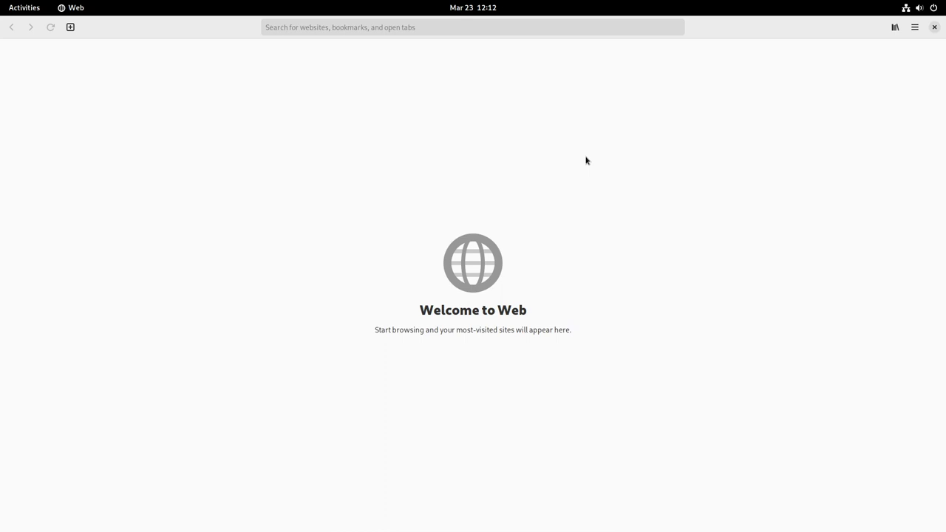
Go to release.gnome.org in GNOME Web
{"action": "left_click", "coordinate": [313, 25]}
{"action": "type", "text": "release.gnome.or"}
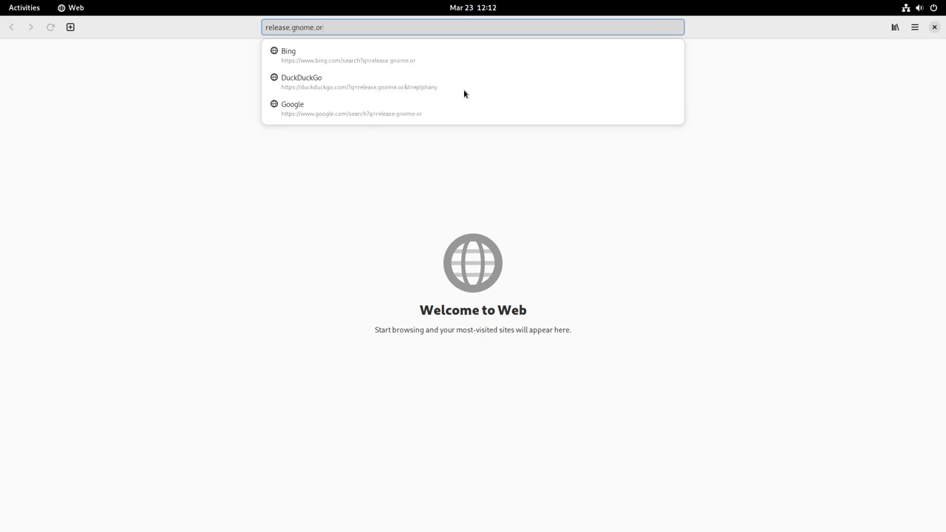
{"action": "type", "text": "g"}
{"action": "key", "text": "Return"}
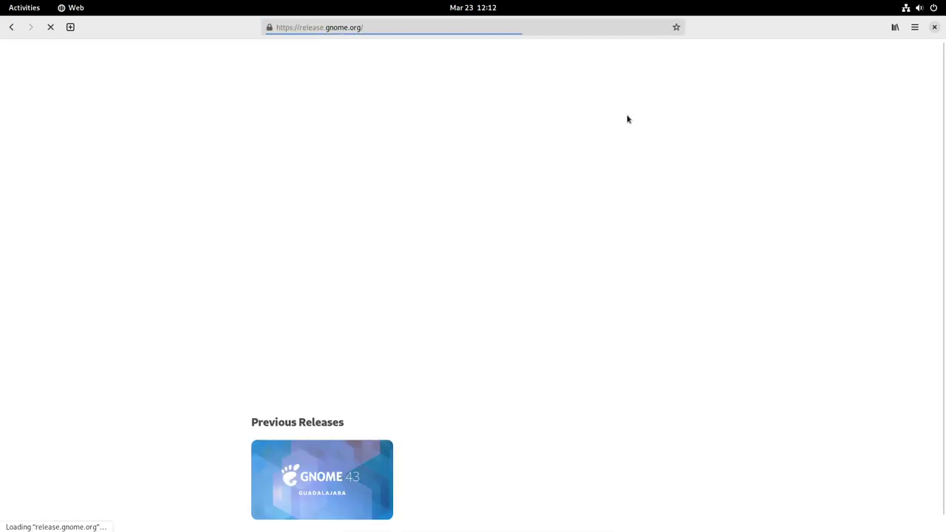
Read through the GNOME 44 release notes, then open a blank tab
{"action": "left_click", "coordinate": [512, 220]}
{"action": "scroll", "coordinate": [586, 222], "scroll_direction": "down", "scroll_amount": 2}
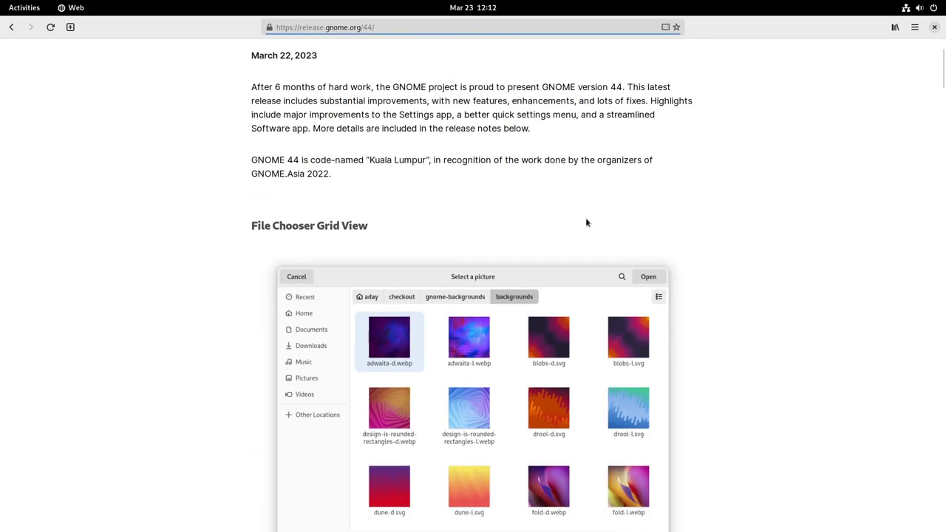
{"action": "scroll", "coordinate": [586, 217], "scroll_direction": "down", "scroll_amount": 15}
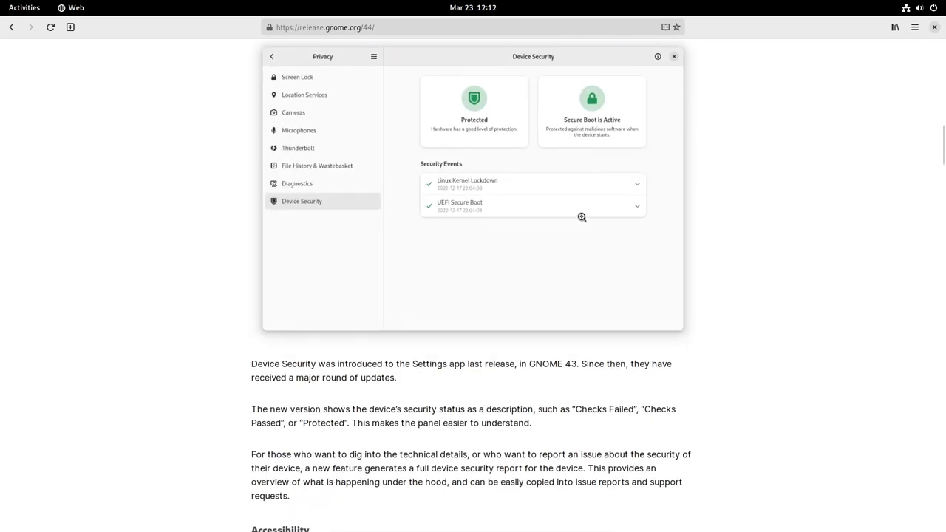
{"action": "scroll", "coordinate": [582, 217], "scroll_direction": "down", "scroll_amount": 4}
{"action": "scroll", "coordinate": [939, 172], "scroll_direction": "down", "scroll_amount": 1}
{"action": "left_click_drag", "start_coordinate": [939, 172], "coordinate": [855, 38]}
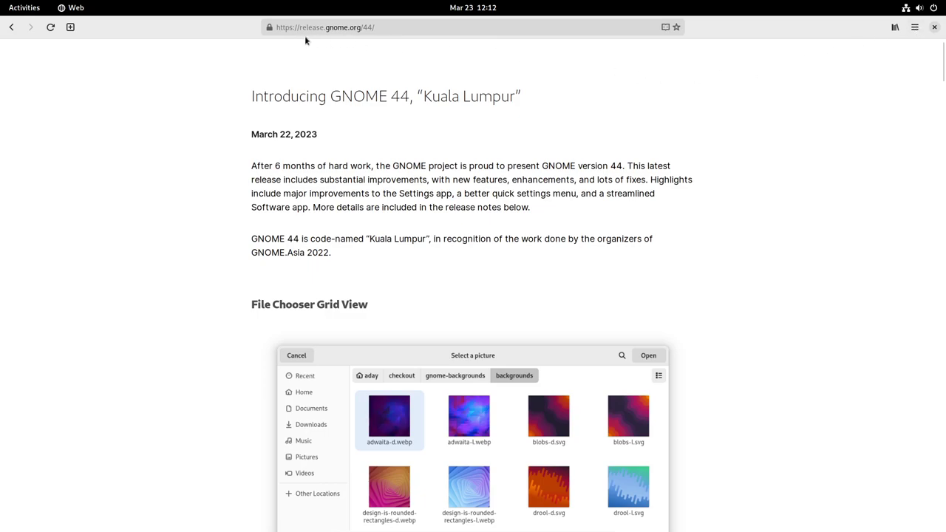
{"action": "left_click", "coordinate": [70, 27]}
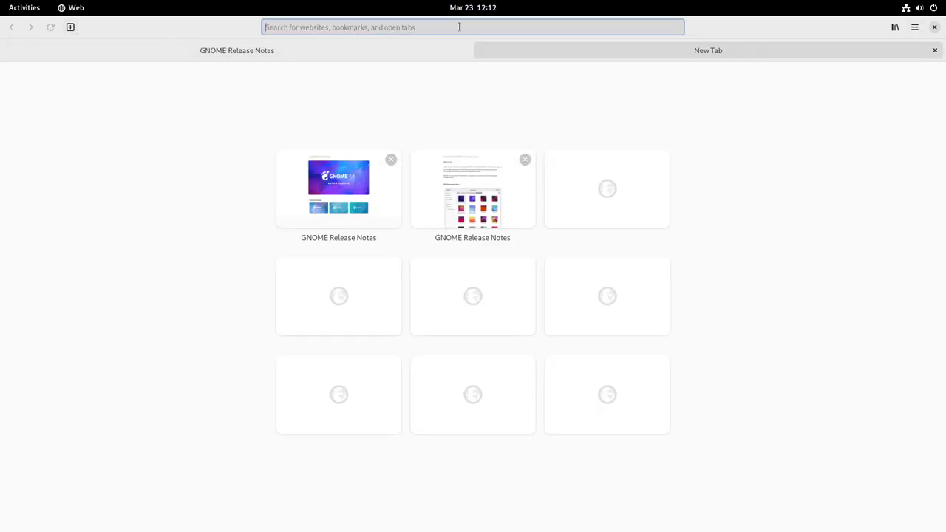
Load os.gnome.org and open the GNOME OS installation guide down to the post-install tips
{"action": "type", "text": "os.gnom"}
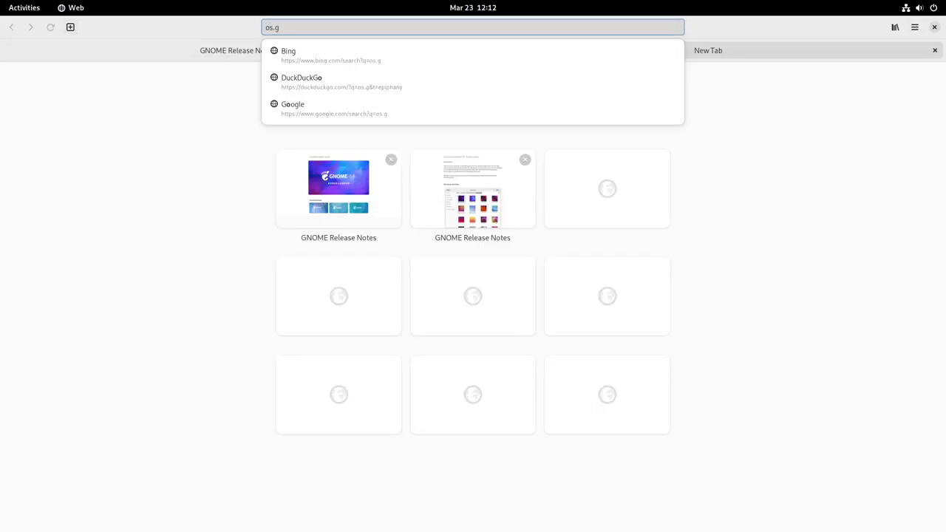
{"action": "type", "text": "e.org"}
{"action": "key", "text": "Return"}
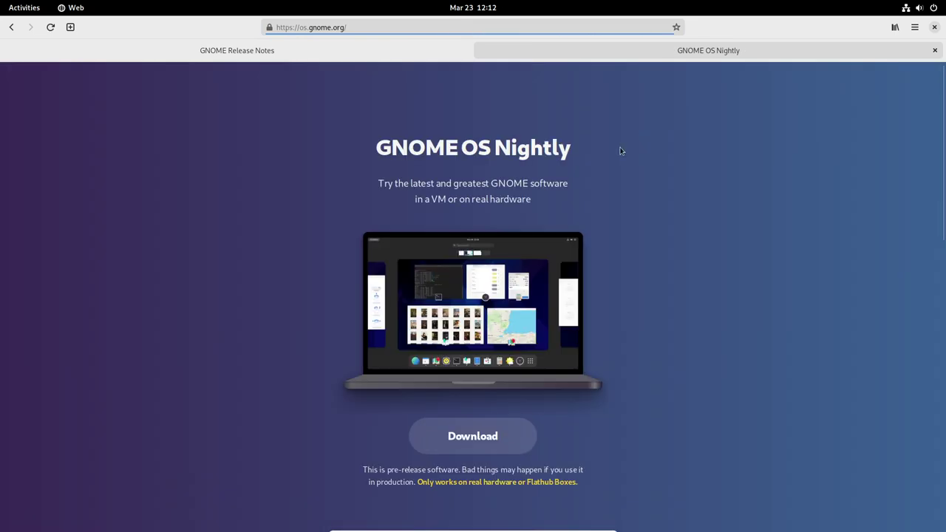
{"action": "scroll", "coordinate": [641, 245], "scroll_direction": "down", "scroll_amount": 5}
{"action": "scroll", "coordinate": [640, 241], "scroll_direction": "down", "scroll_amount": 3}
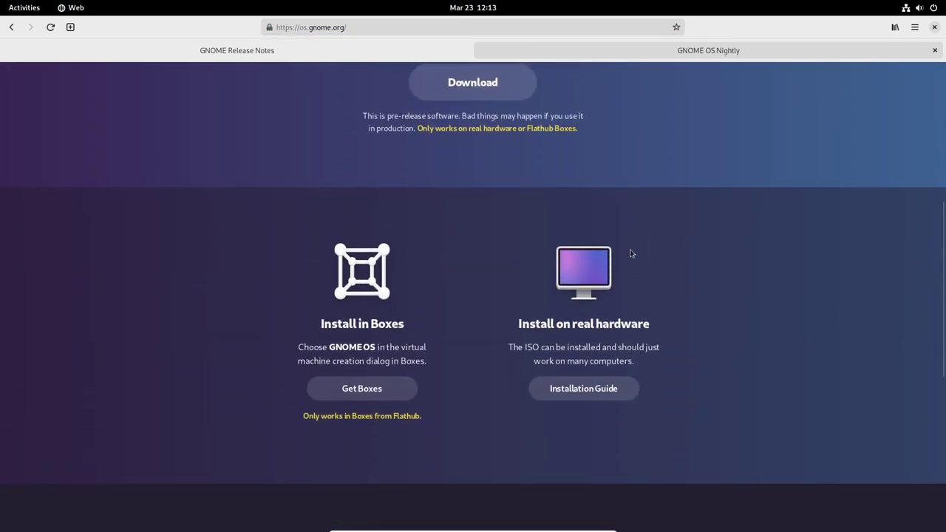
{"action": "left_click", "coordinate": [591, 388]}
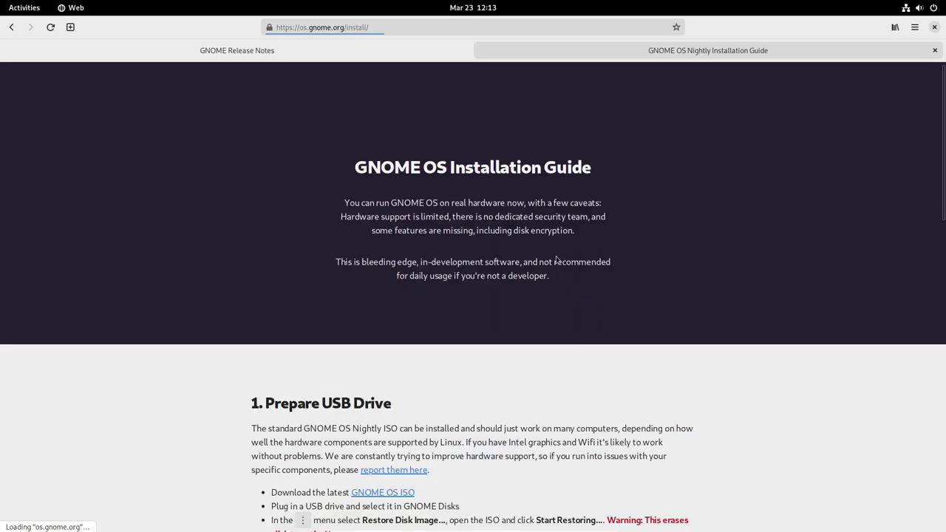
{"action": "scroll", "coordinate": [556, 255], "scroll_direction": "down", "scroll_amount": 3}
{"action": "scroll", "coordinate": [556, 253], "scroll_direction": "down", "scroll_amount": 7}
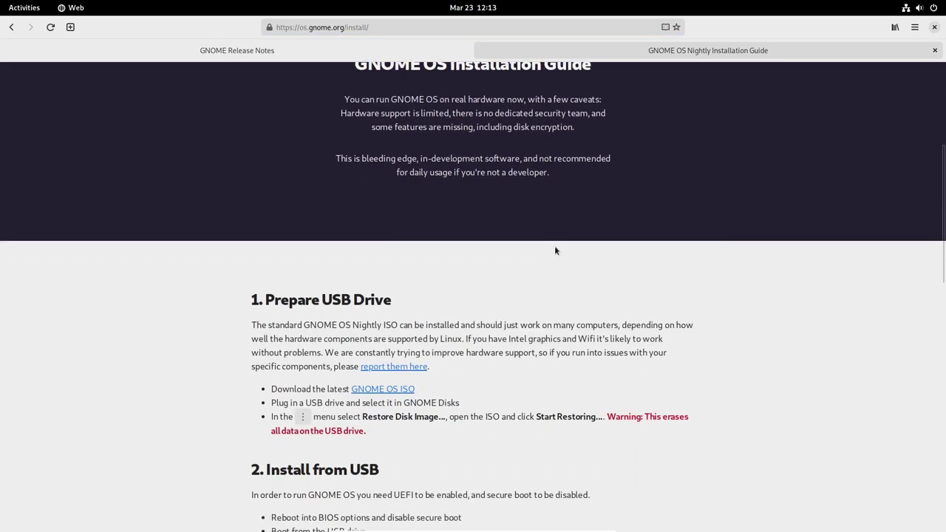
{"action": "scroll", "coordinate": [553, 249], "scroll_direction": "down", "scroll_amount": 2}
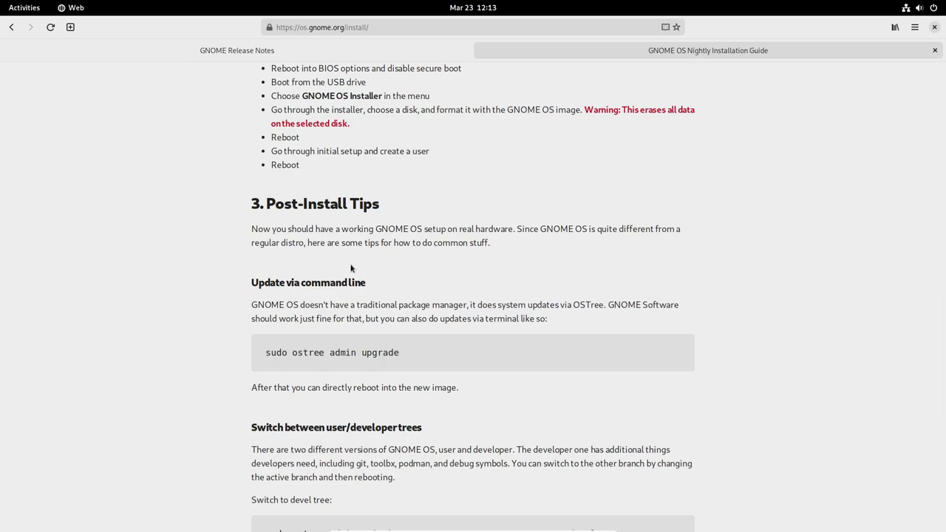
Copy the 'sudo ostree admin upgrade' command from the guide
{"action": "left_click_drag", "start_coordinate": [405, 362], "coordinate": [264, 354]}
{"action": "key", "text": "ctrl+c"}
{"action": "right_click", "coordinate": [318, 354]}
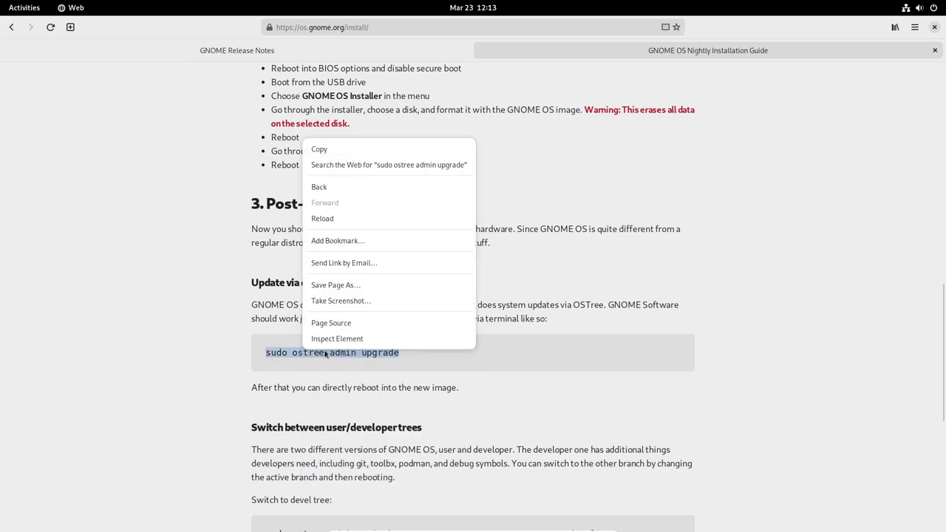
{"action": "left_click", "coordinate": [361, 149]}
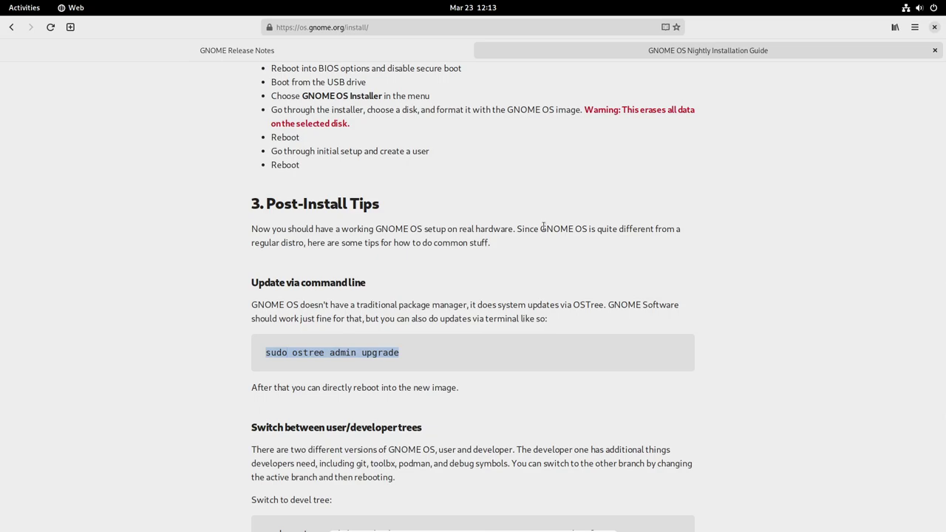
{"action": "key", "text": "super"}
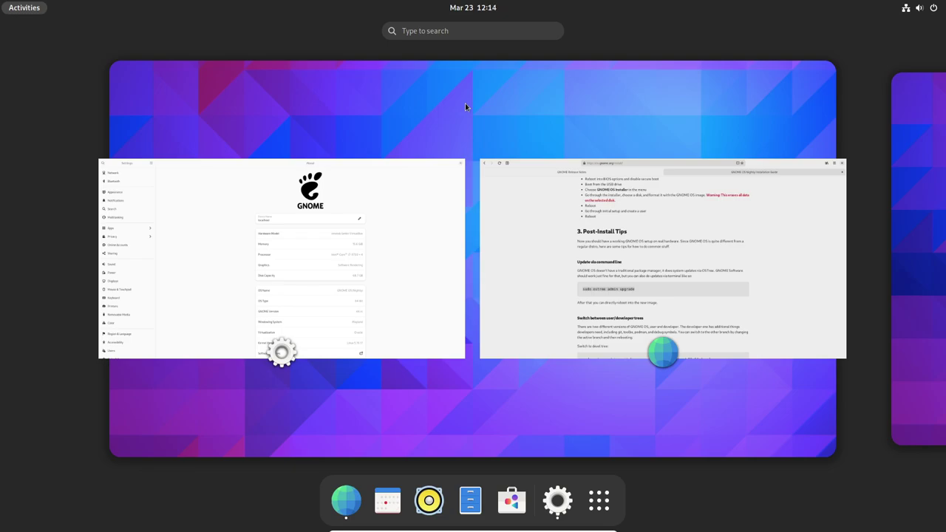
Open Console via 'ter', maximize it, paste and run sudo ostree admin upgrade, then close it
{"action": "type", "text": "ter"}
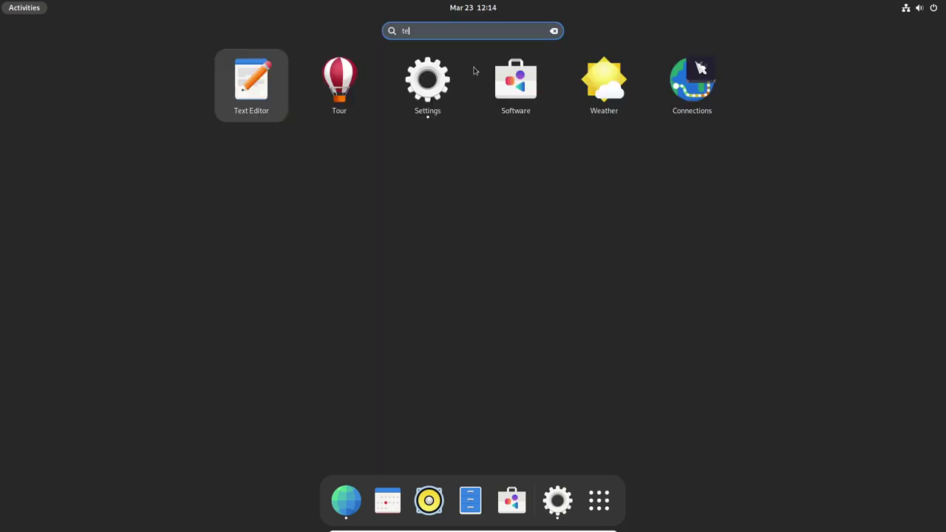
{"action": "left_click", "coordinate": [432, 95]}
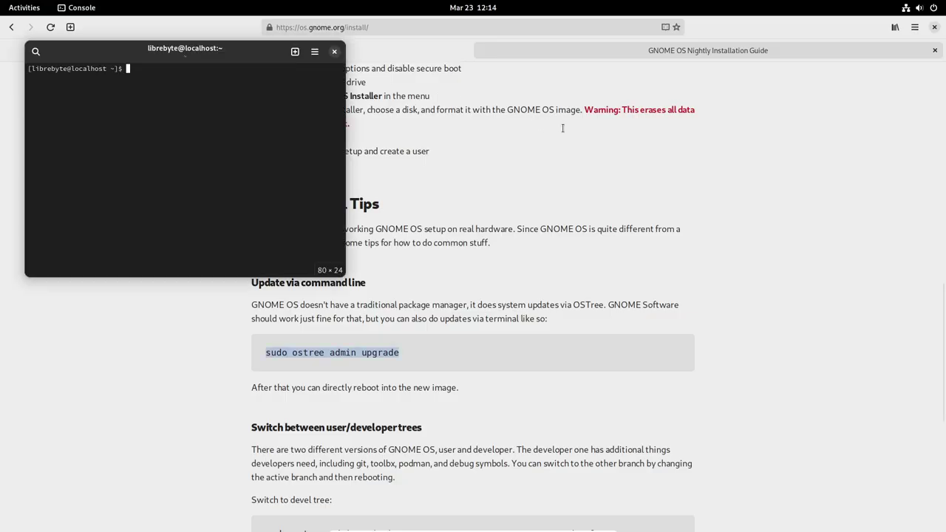
{"action": "double_click", "coordinate": [235, 56]}
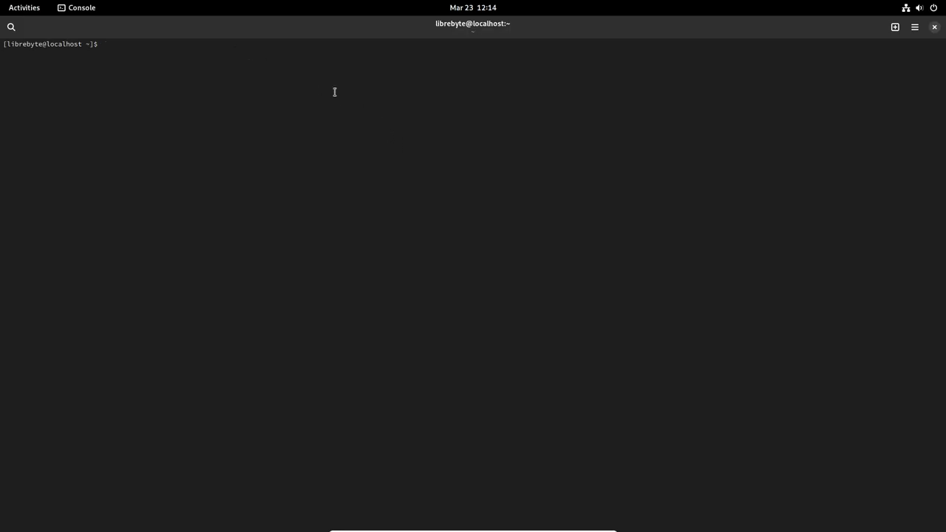
{"action": "key", "text": "ctrl+shift+v"}
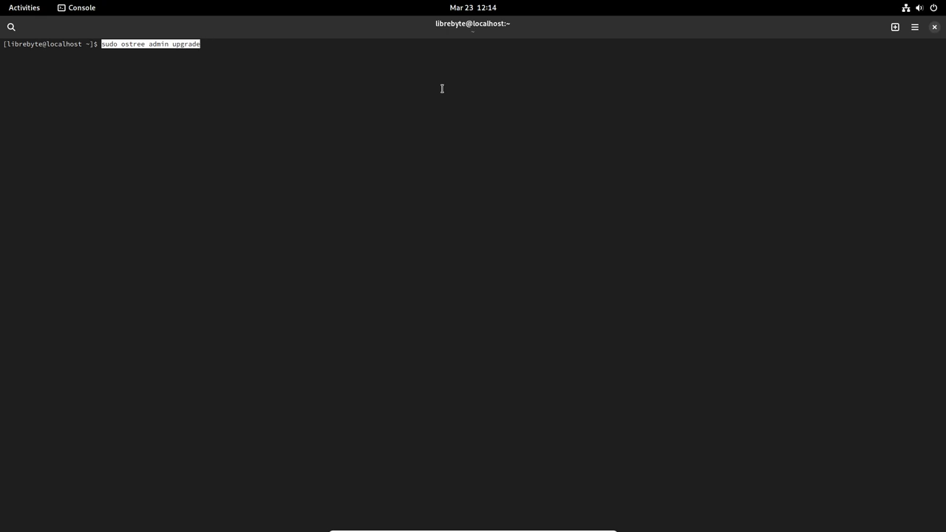
{"action": "key", "text": "Return"}
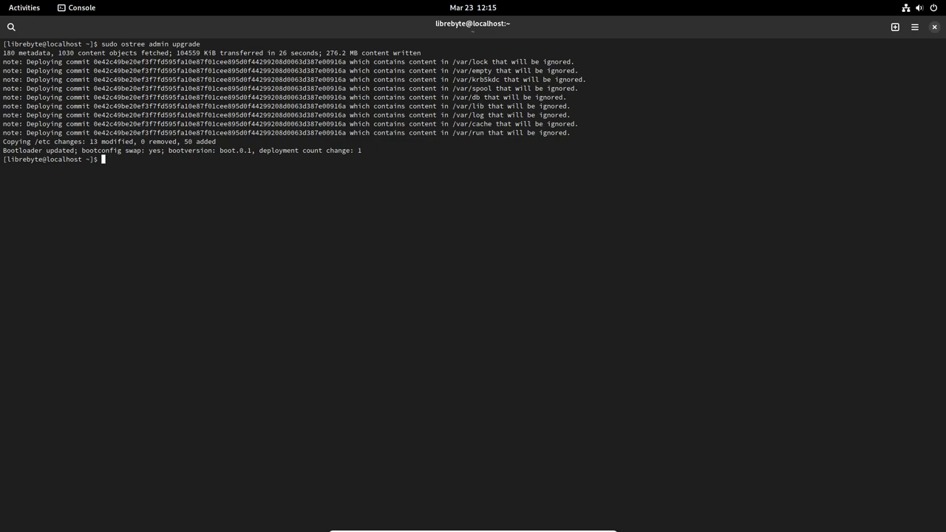
{"action": "left_click", "coordinate": [935, 26]}
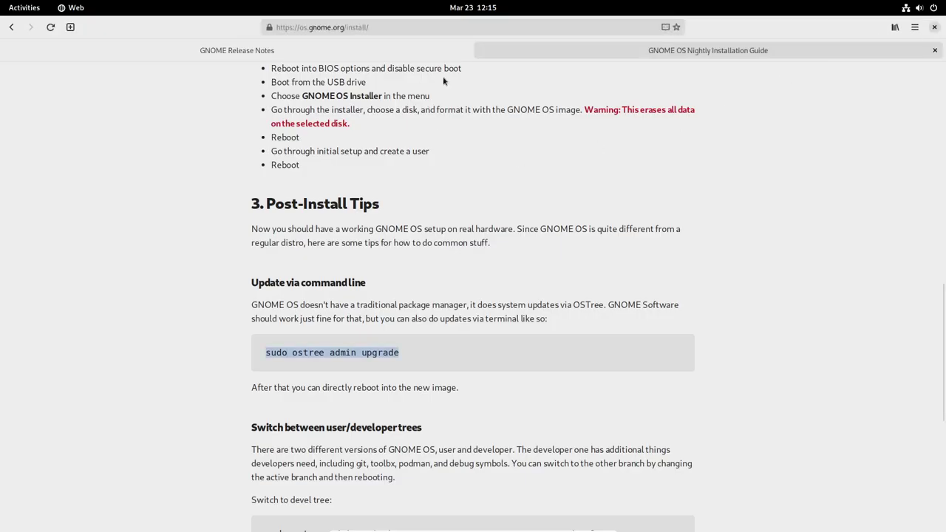
Reopen Settings About via an 'about' search to confirm GNOME 44.rc, then close it
{"action": "key", "text": "super"}
{"action": "type", "text": "ab"}
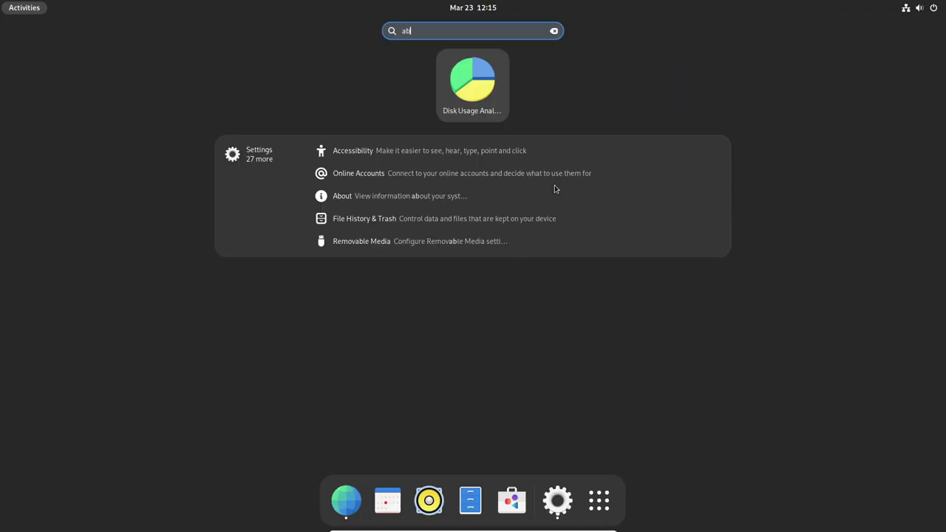
{"action": "type", "text": "out"}
{"action": "key", "text": "Return"}
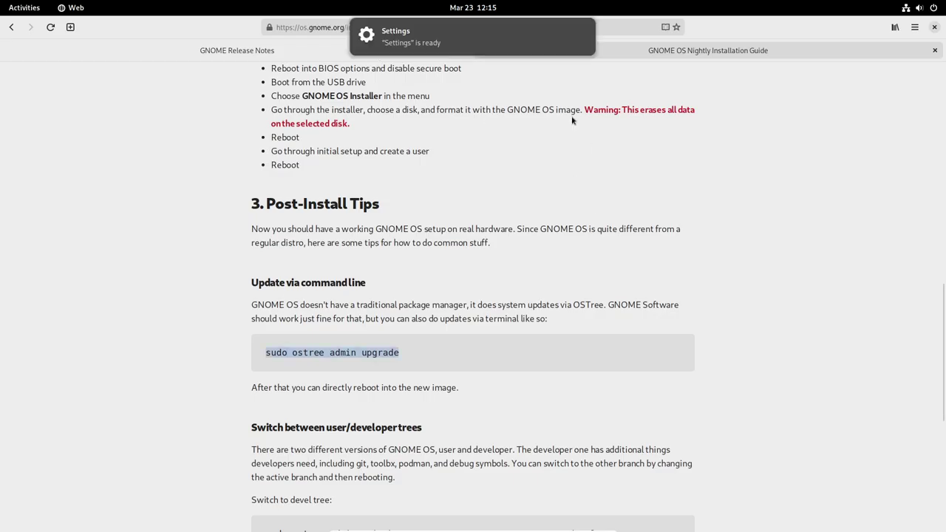
{"action": "scroll", "coordinate": [734, 314], "scroll_direction": "down", "scroll_amount": 1}
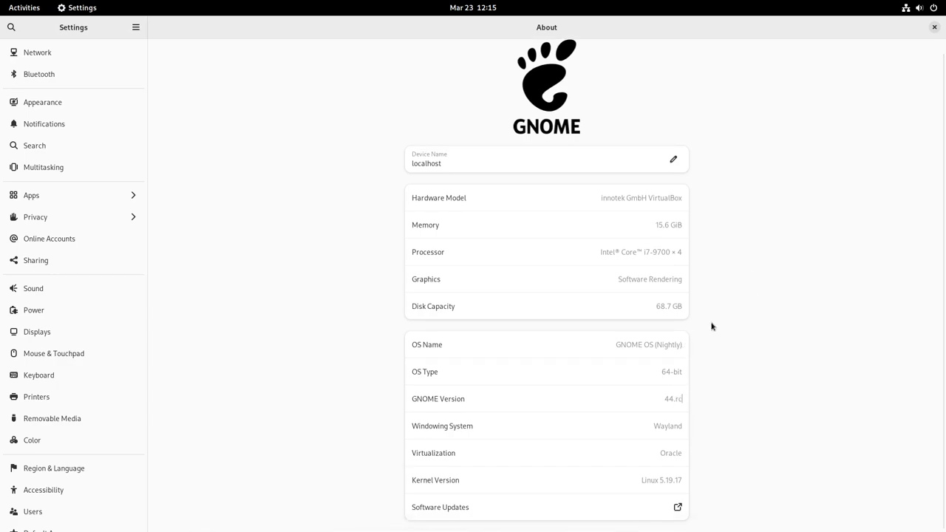
{"action": "scroll", "coordinate": [698, 361], "scroll_direction": "up", "scroll_amount": 1}
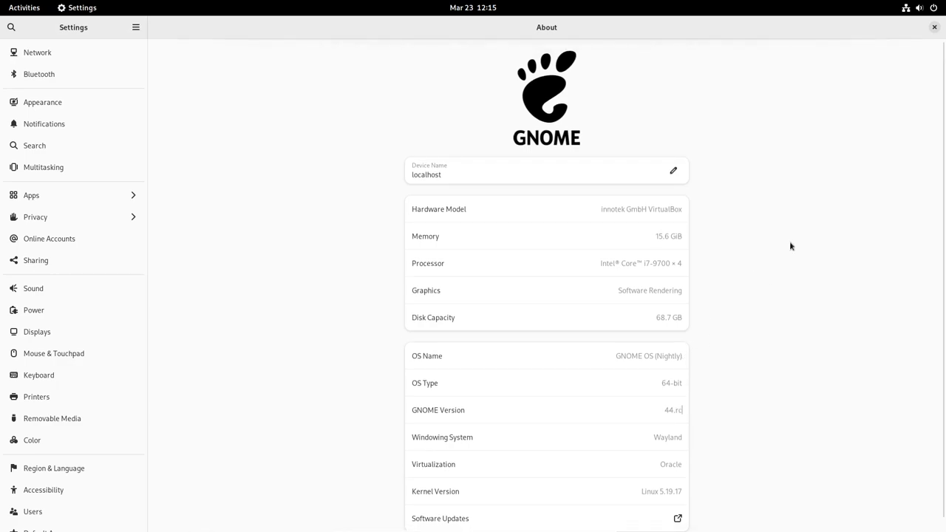
{"action": "left_click", "coordinate": [934, 27]}
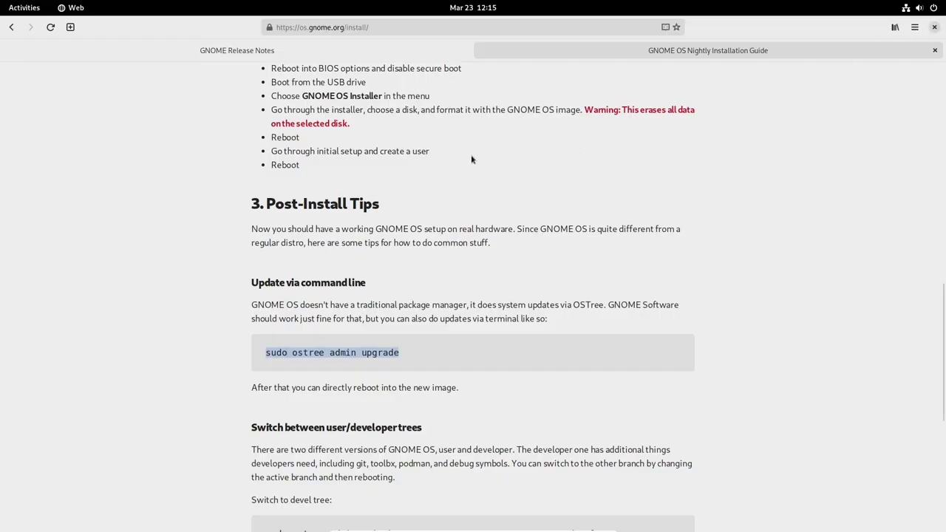
Scroll through the rest of the GNOME OS install guide
{"action": "scroll", "coordinate": [635, 296], "scroll_direction": "up", "scroll_amount": 2}
{"action": "scroll", "coordinate": [627, 292], "scroll_direction": "down", "scroll_amount": 3}
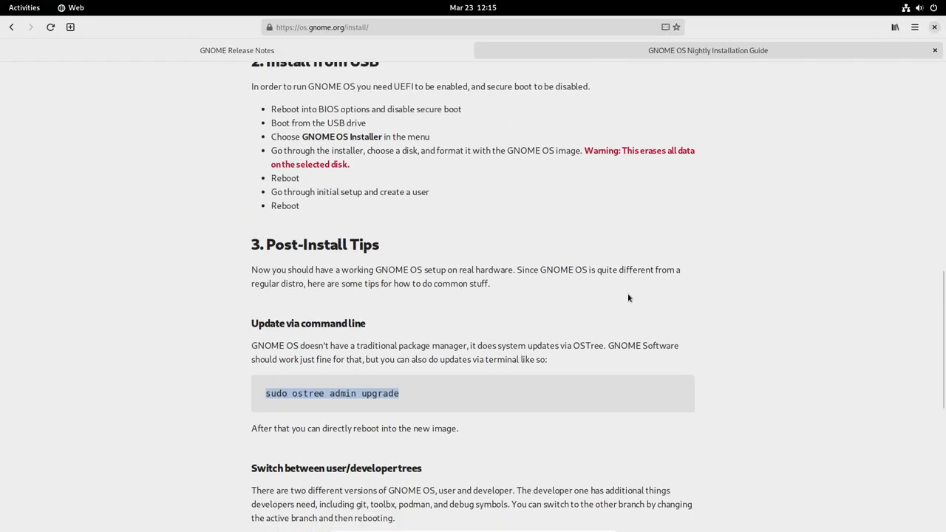
{"action": "scroll", "coordinate": [628, 298], "scroll_direction": "down", "scroll_amount": 5}
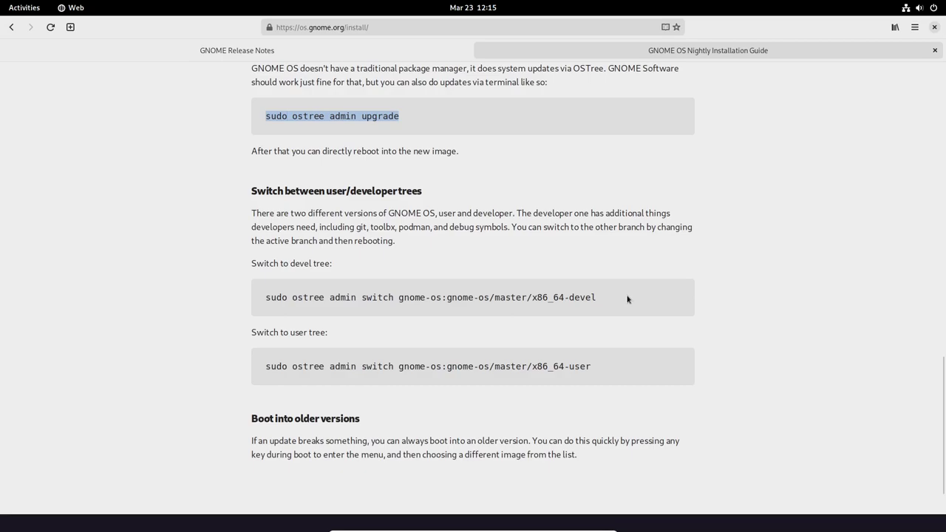
{"action": "scroll", "coordinate": [627, 299], "scroll_direction": "up", "scroll_amount": 4}
{"action": "scroll", "coordinate": [629, 303], "scroll_direction": "down", "scroll_amount": 7}
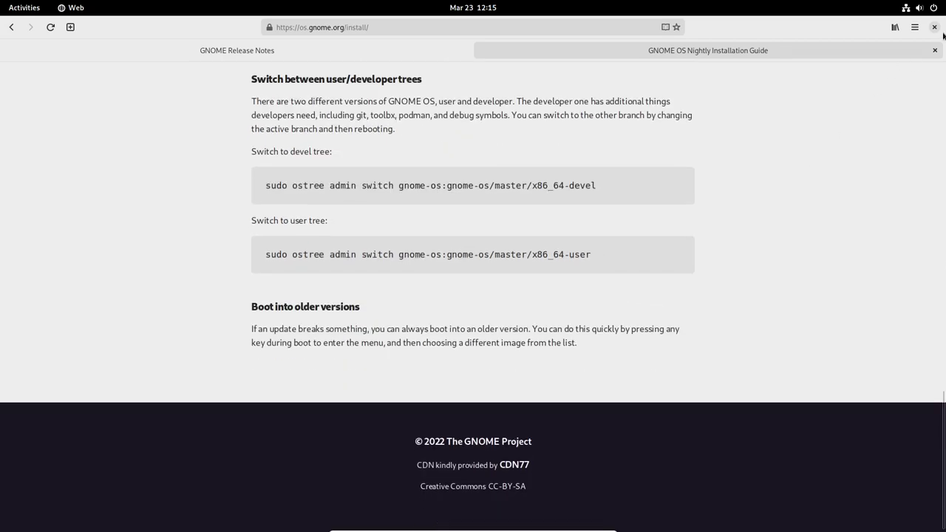
Close the browser and restart the GNOME OS guest from the system menu's power options
{"action": "left_click", "coordinate": [935, 26]}
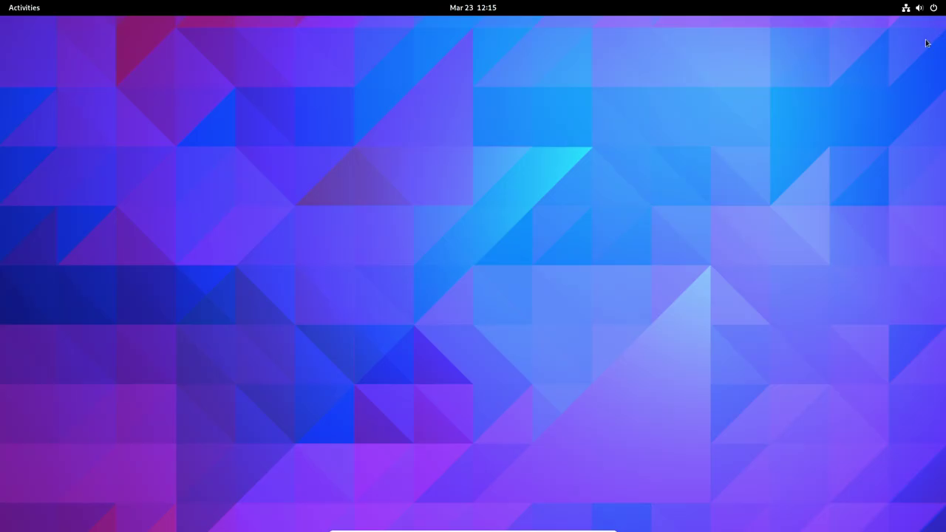
{"action": "left_click", "coordinate": [921, 8]}
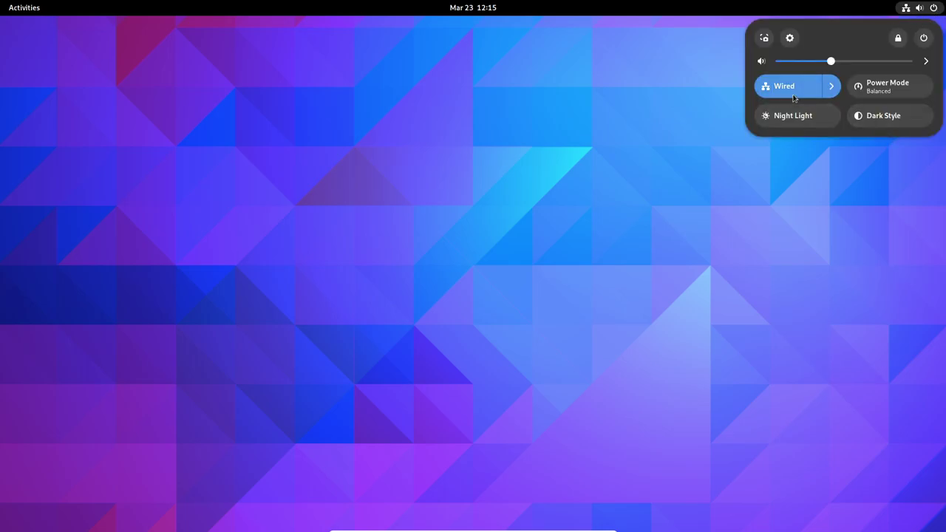
{"action": "left_click", "coordinate": [923, 38]}
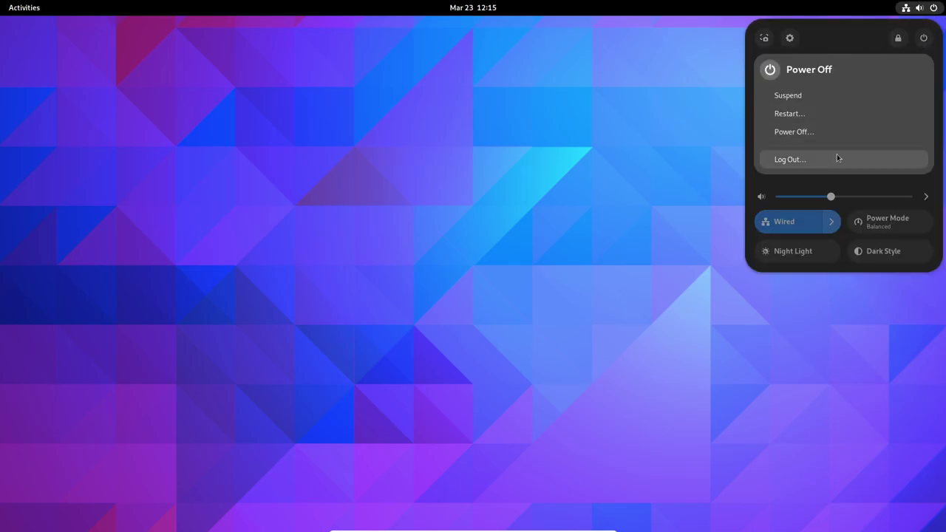
{"action": "left_click", "coordinate": [786, 114]}
{"action": "left_click", "coordinate": [531, 300]}
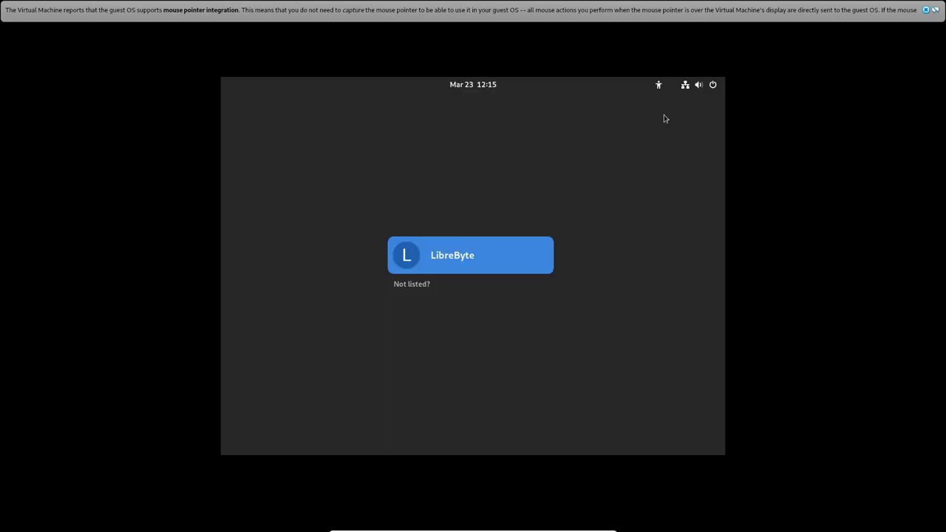
Dismiss the mouse-integration notice and log in to the user account with its password
{"action": "left_click", "coordinate": [925, 10]}
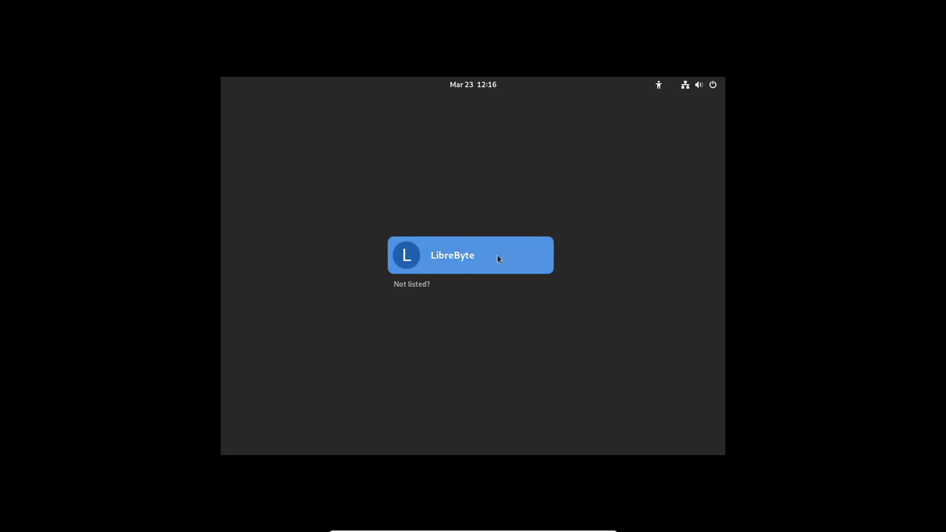
{"action": "left_click", "coordinate": [503, 255]}
{"action": "type", "text": "***"}
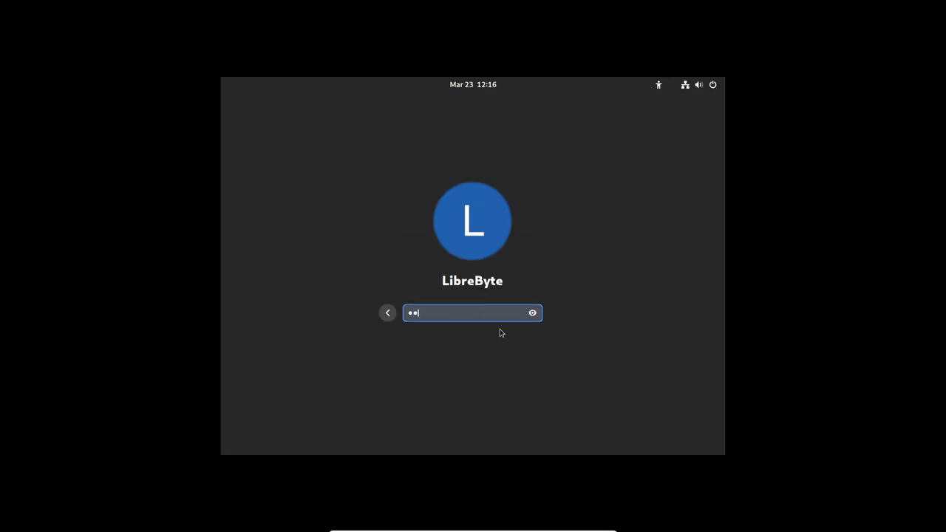
{"action": "key", "text": "Return"}
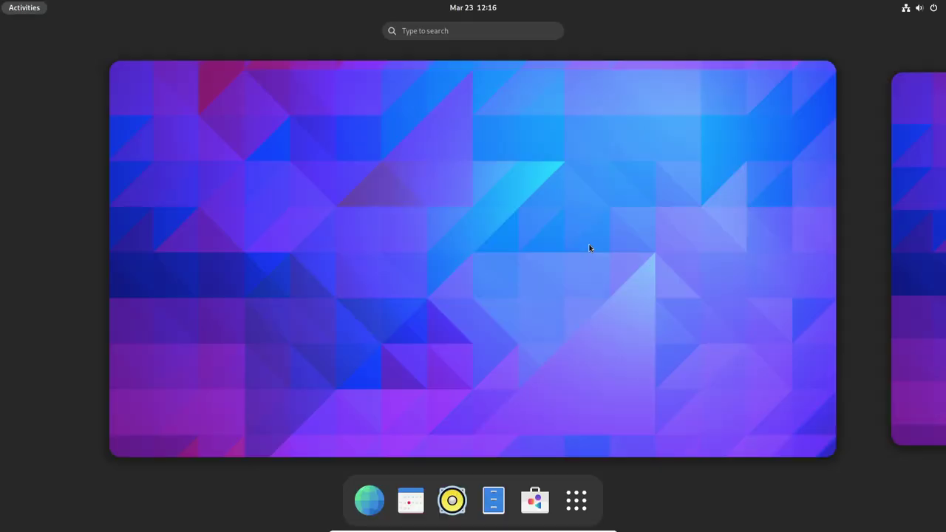
Search 'about' and open Settings' About page, confirming GNOME Version 44.0
{"action": "left_click", "coordinate": [437, 32]}
{"action": "type", "text": "about"}
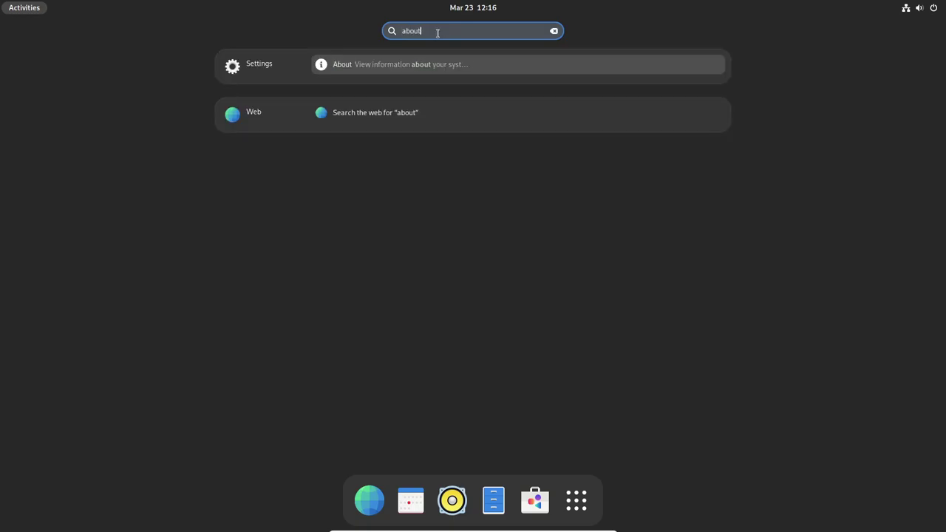
{"action": "left_click", "coordinate": [419, 64]}
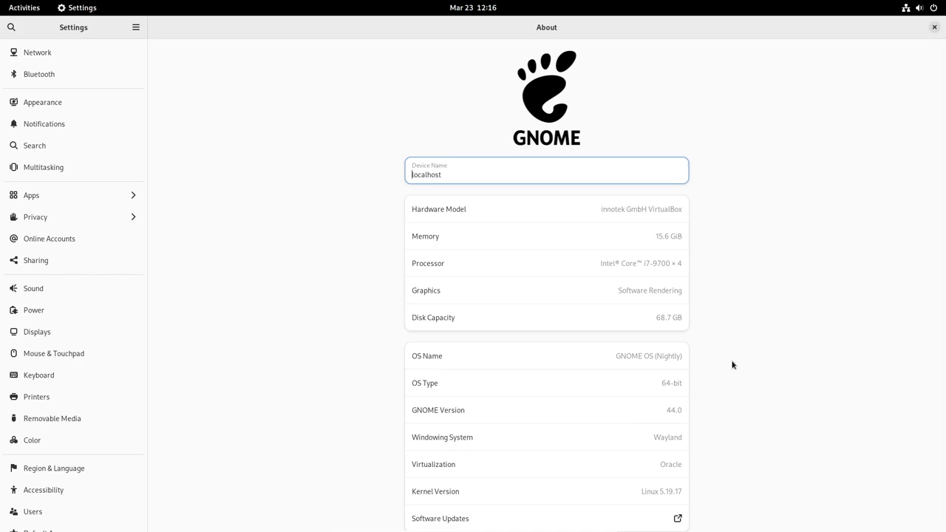
Restore the Settings window to a smaller size, centre it, and close it
{"action": "double_click", "coordinate": [895, 33]}
{"action": "left_click_drag", "start_coordinate": [414, 33], "coordinate": [656, 93]}
{"action": "left_click", "coordinate": [700, 77]}
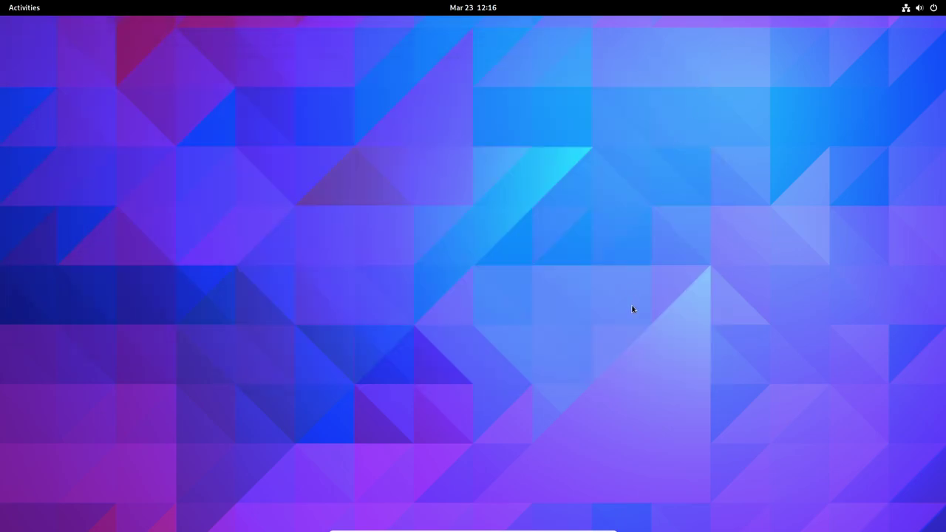
Toggle the Activities overview and focus its search field
{"action": "key", "text": "super"}
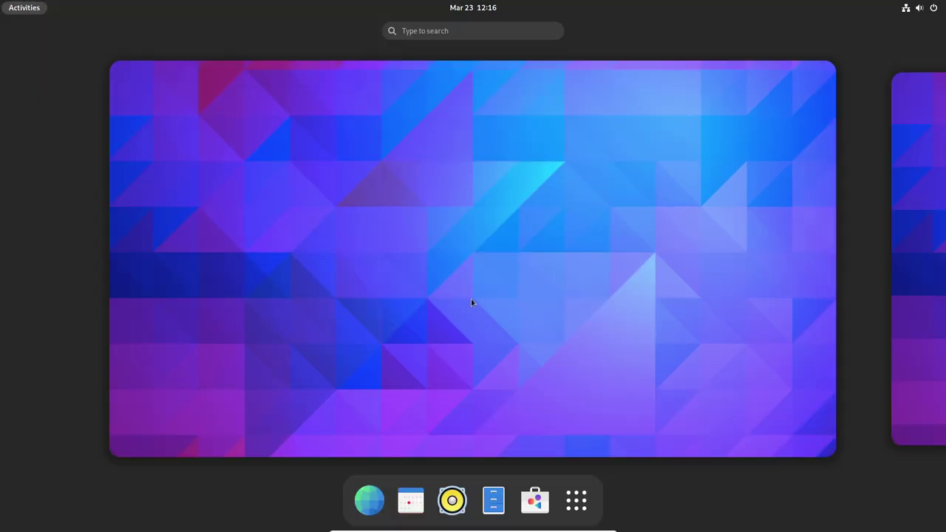
{"action": "key", "text": "super"}
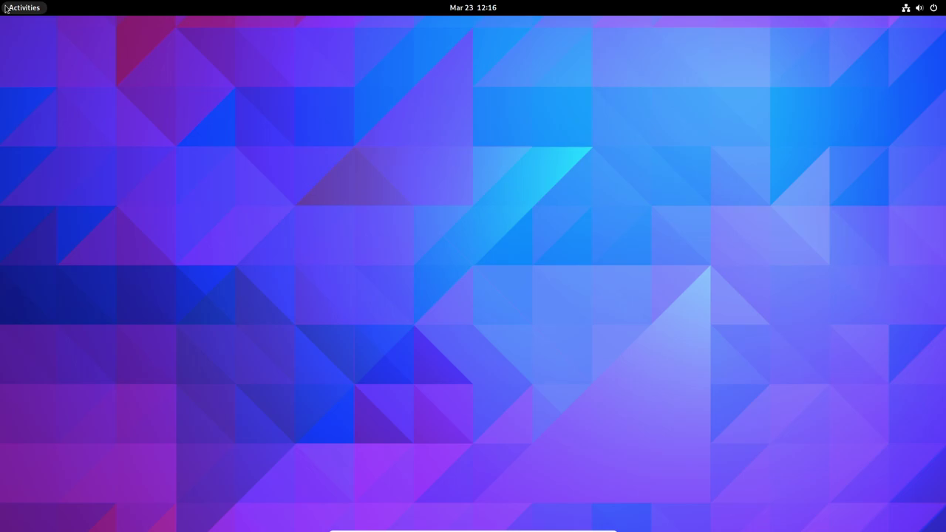
{"action": "left_click", "coordinate": [4, 8]}
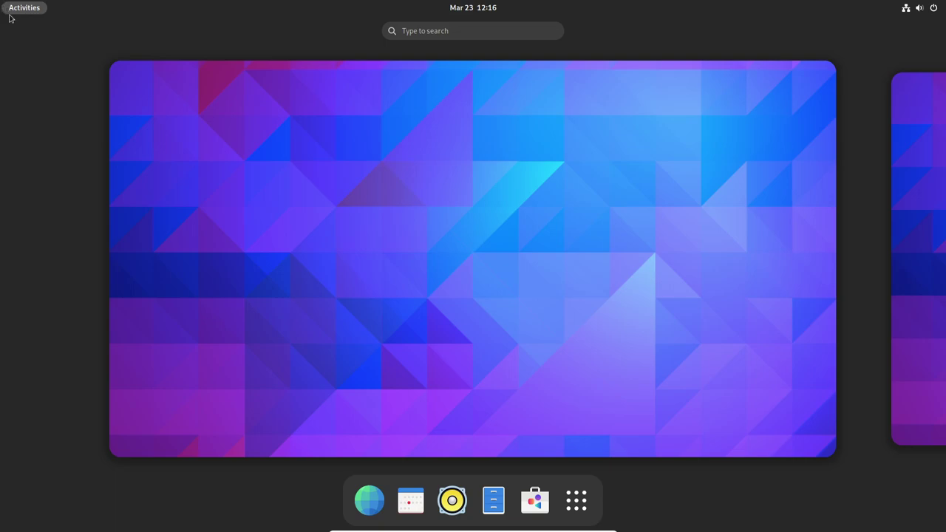
{"action": "left_click", "coordinate": [489, 28]}
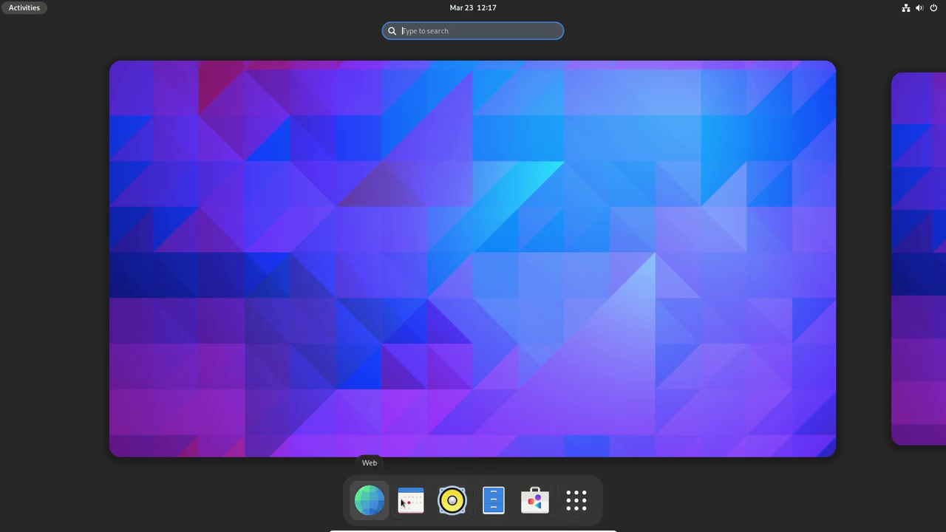
Browse the grid of installed apps, then return to the workspace overview
{"action": "left_click", "coordinate": [582, 503]}
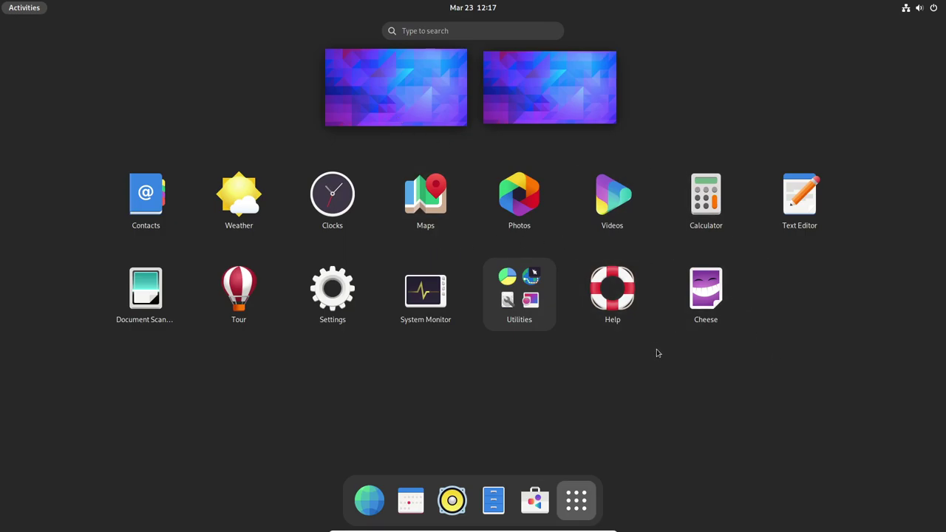
{"action": "left_click", "coordinate": [24, 8]}
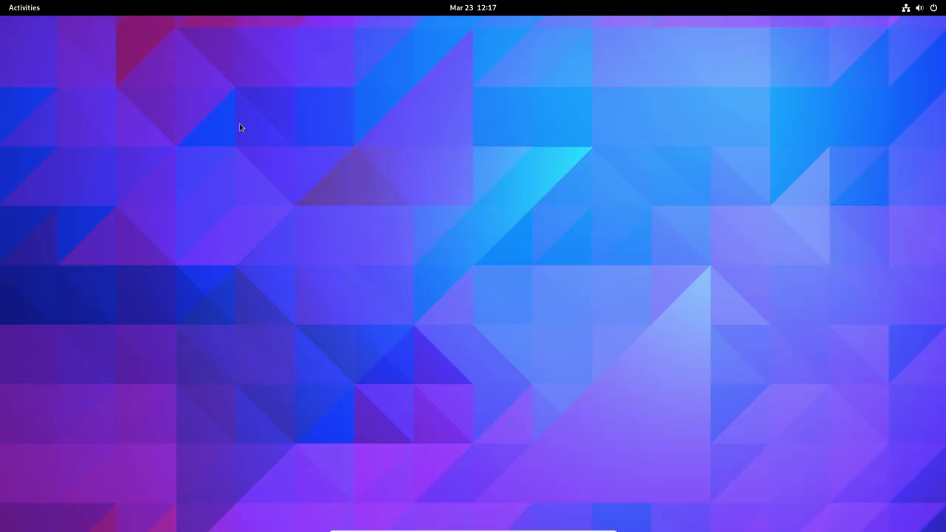
{"action": "left_click", "coordinate": [24, 10]}
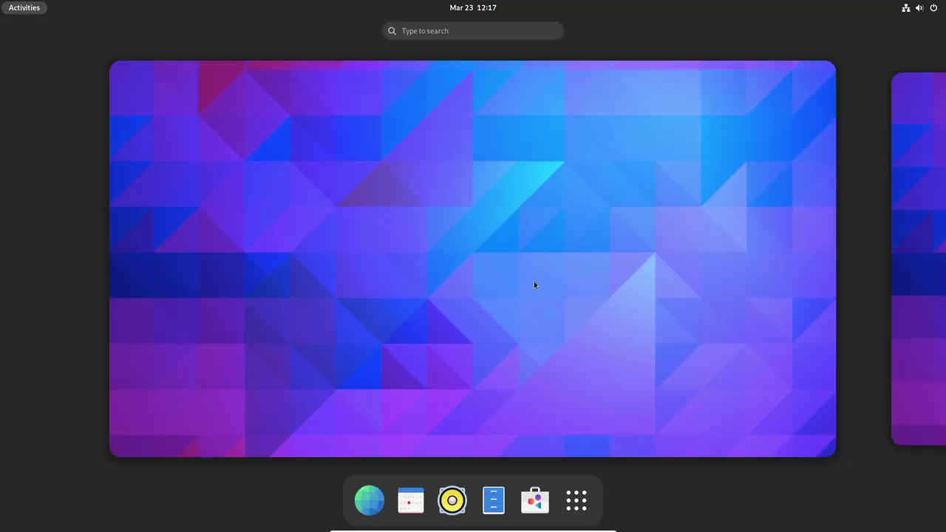
Launch Music from the dash and restore it to a smaller window
{"action": "left_click", "coordinate": [452, 500]}
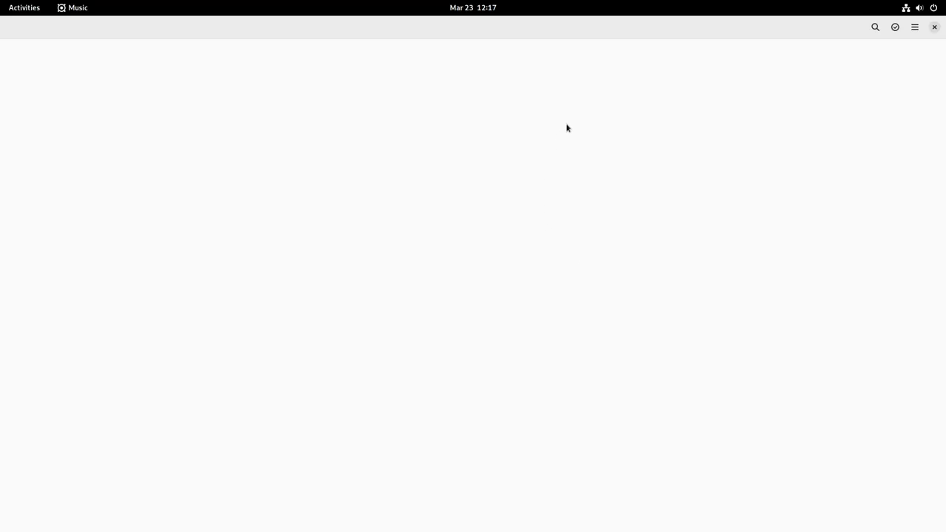
{"action": "double_click", "coordinate": [557, 28]}
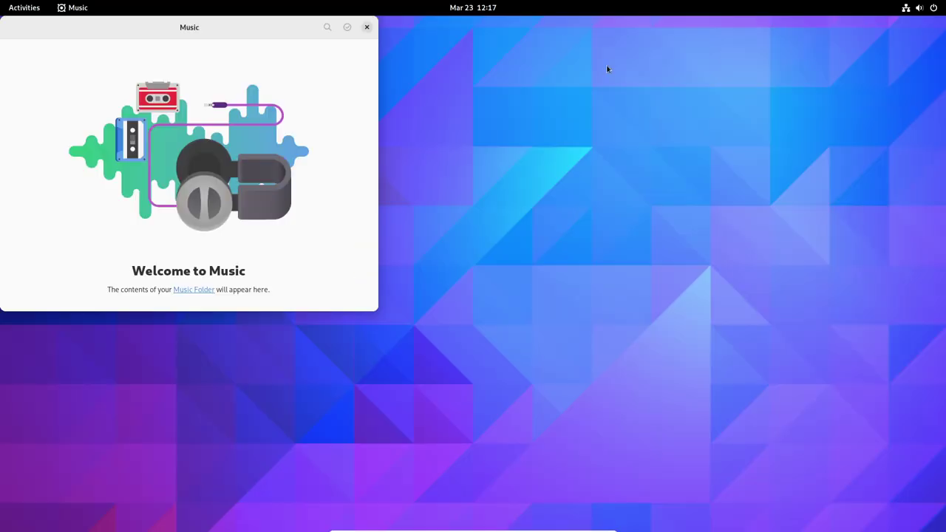
{"action": "left_click", "coordinate": [32, 14]}
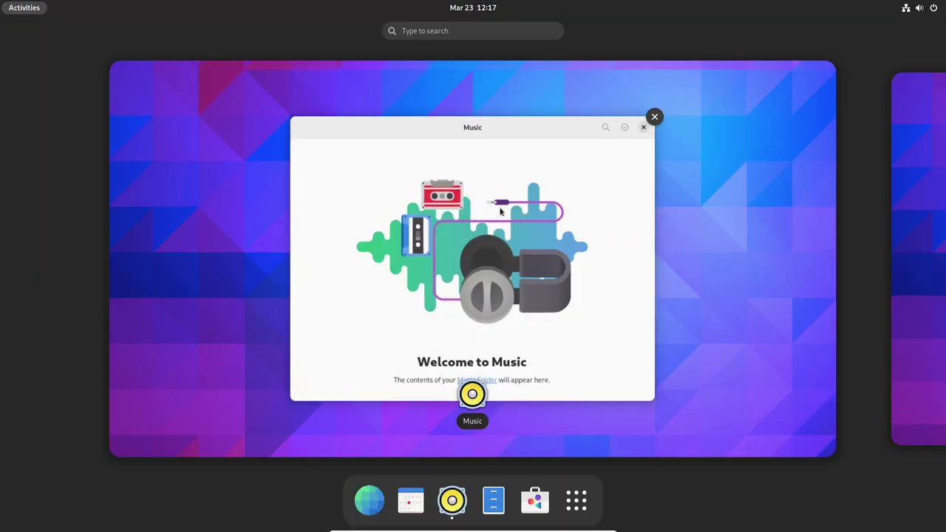
{"action": "left_click", "coordinate": [597, 191]}
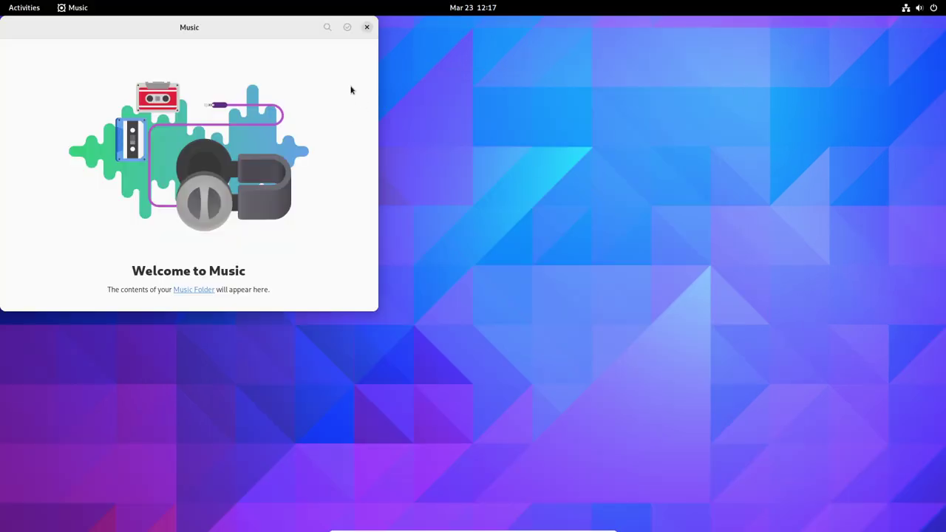
{"action": "left_click", "coordinate": [25, 7]}
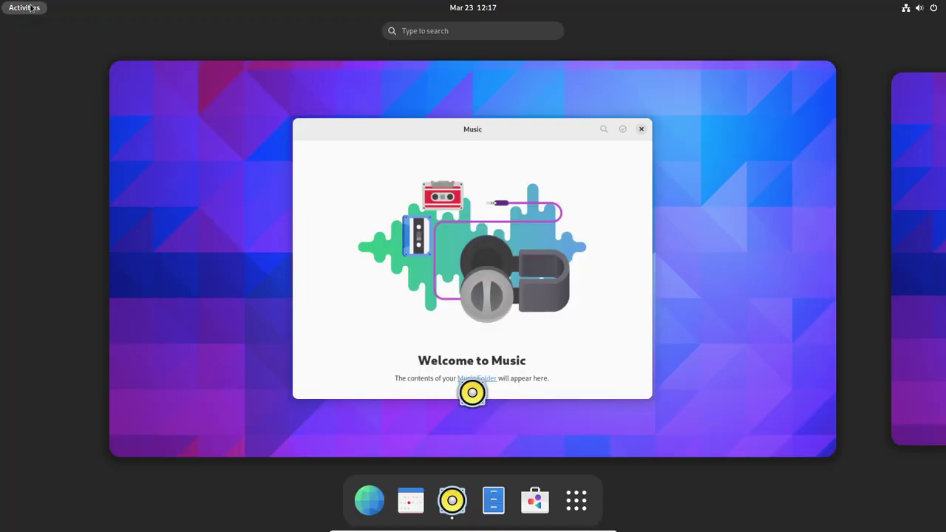
{"action": "left_click", "coordinate": [574, 218]}
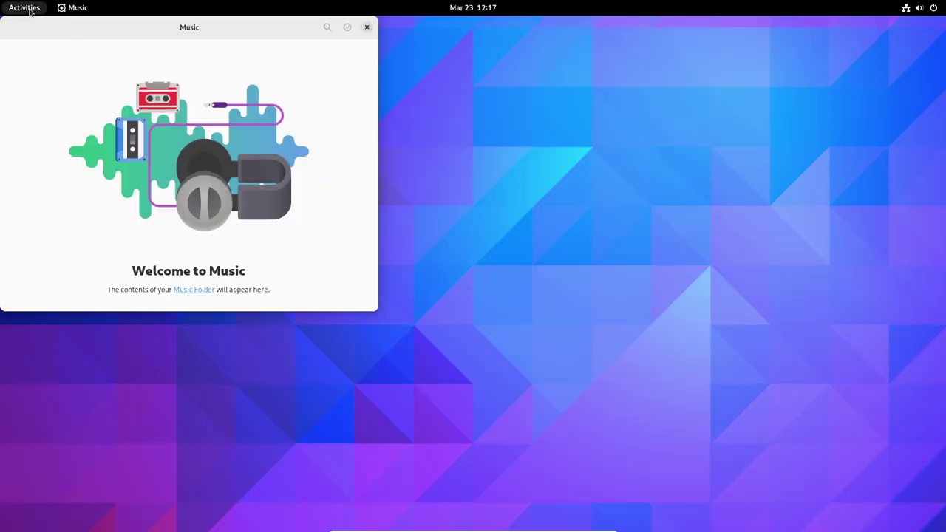
{"action": "left_click", "coordinate": [29, 11]}
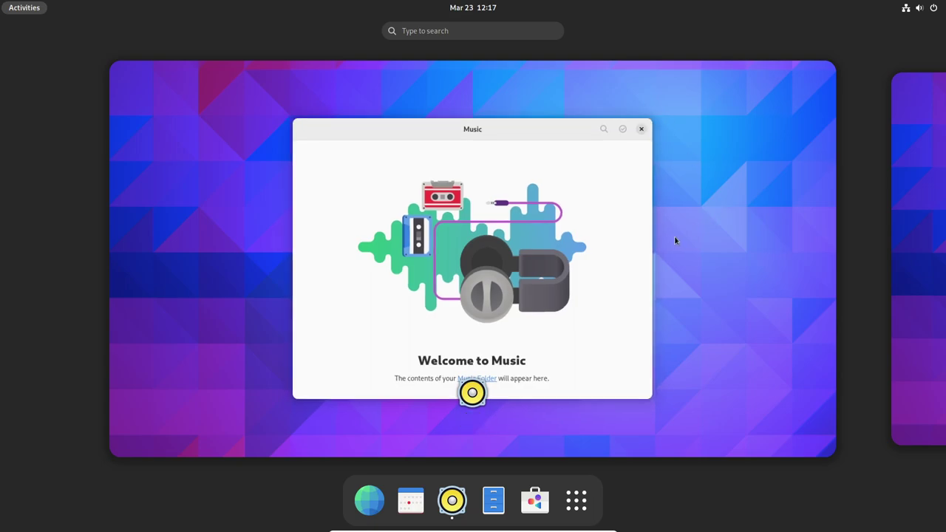
Open a Files window on the Home folder and switch between it and Music
{"action": "left_click", "coordinate": [494, 502]}
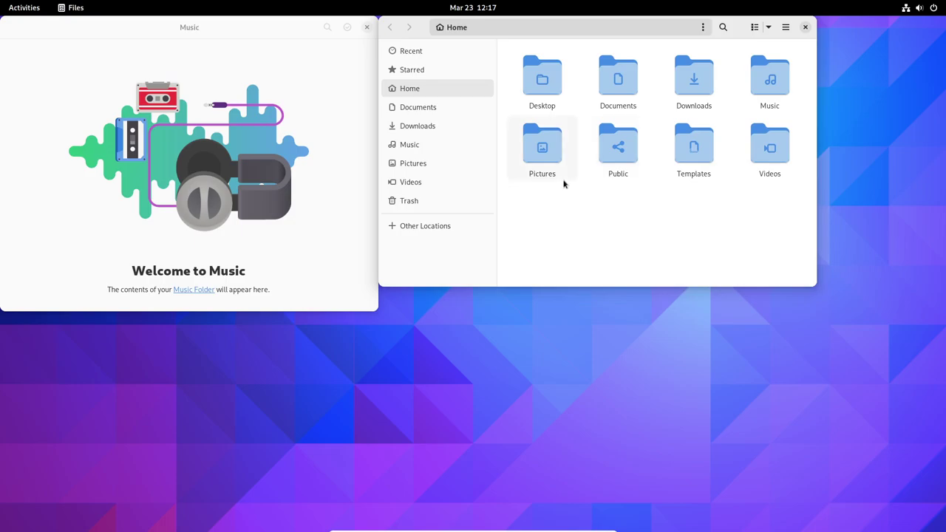
{"action": "key", "text": "alt+Tab"}
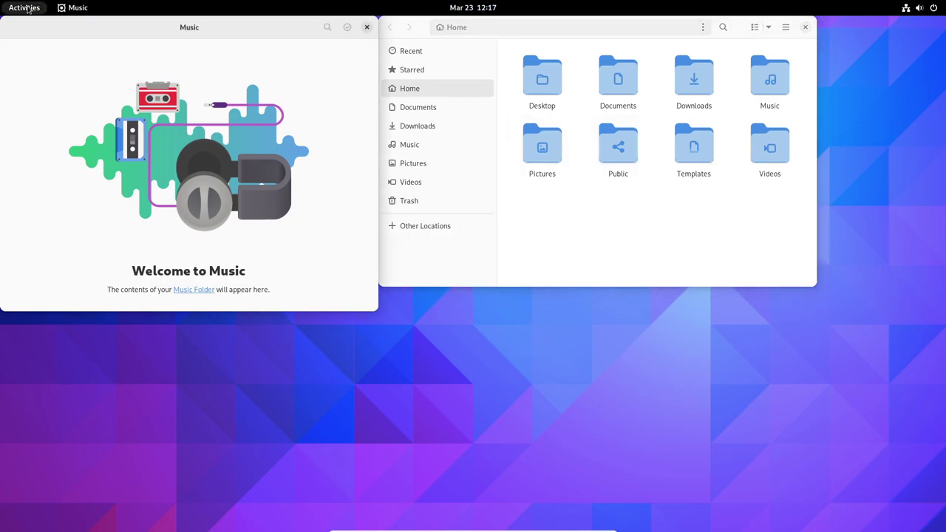
{"action": "left_click", "coordinate": [24, 8]}
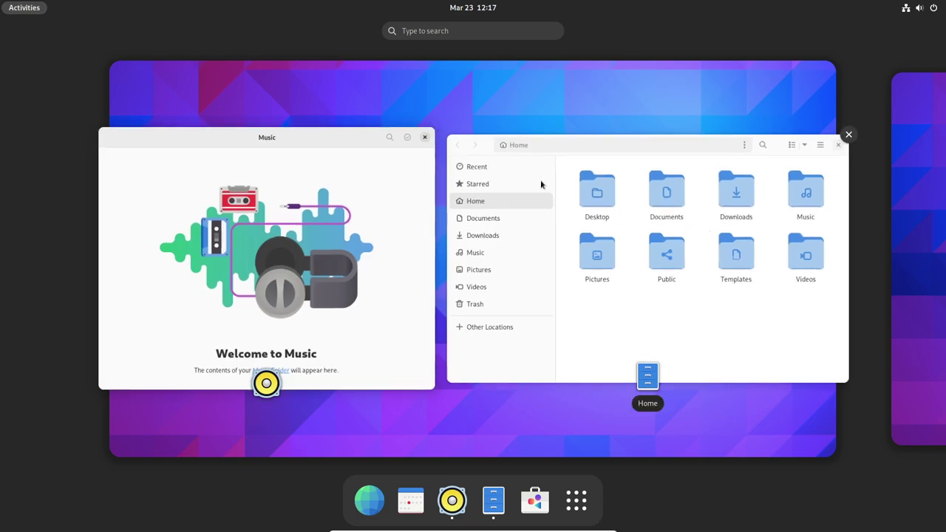
{"action": "key", "text": "Escape"}
{"action": "key", "text": "alt+Tab"}
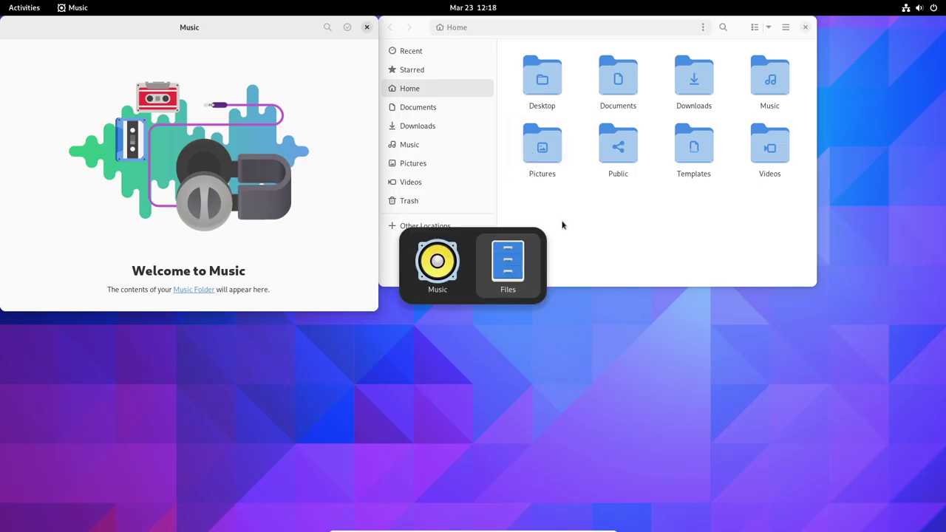
{"action": "key", "text": "alt+Tab"}
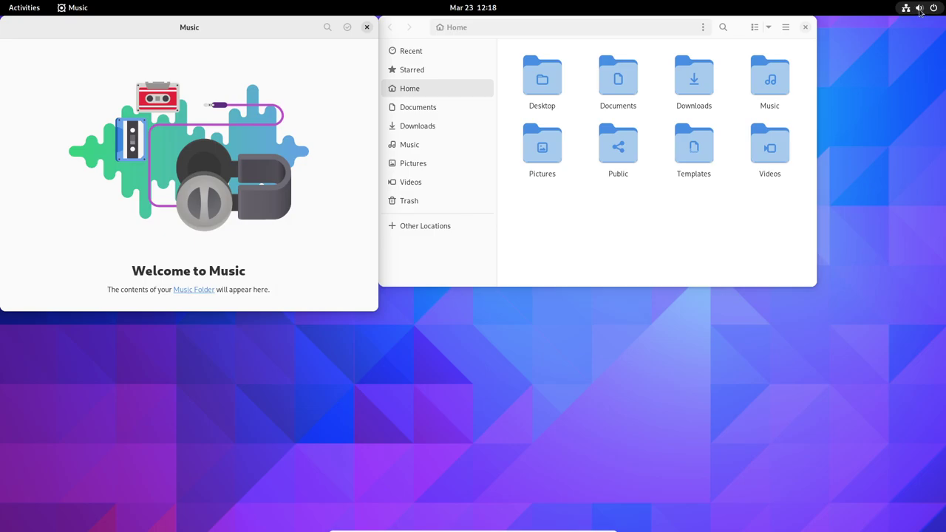
View the quick settings power options (suspend, restart, power off, log out), then dismiss the menu
{"action": "left_click", "coordinate": [921, 10]}
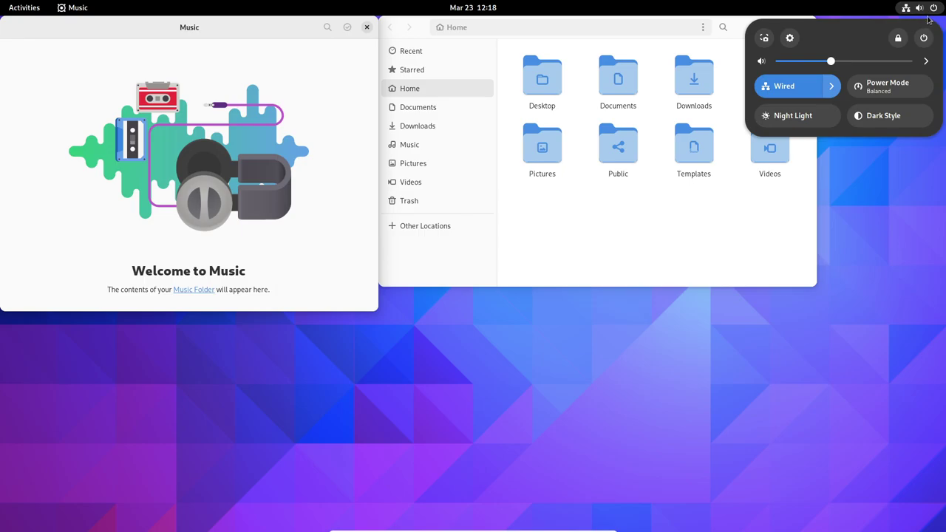
{"action": "left_click", "coordinate": [921, 14]}
{"action": "left_click", "coordinate": [921, 14]}
{"action": "left_click", "coordinate": [923, 38]}
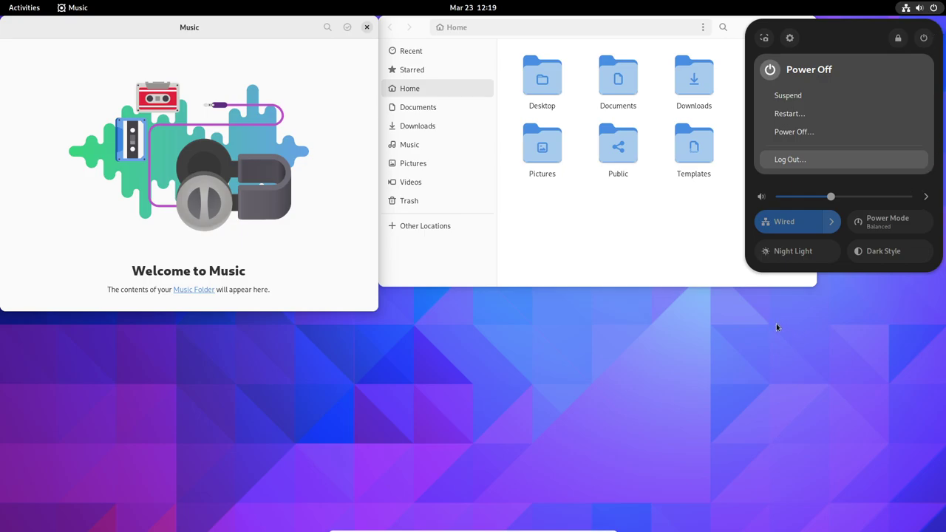
{"action": "key", "text": "Escape"}
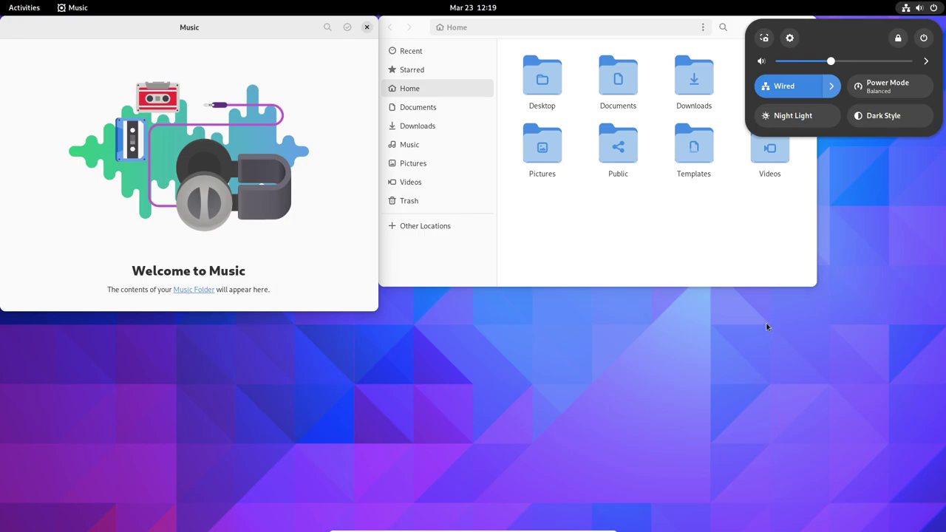
{"action": "key", "text": "Escape"}
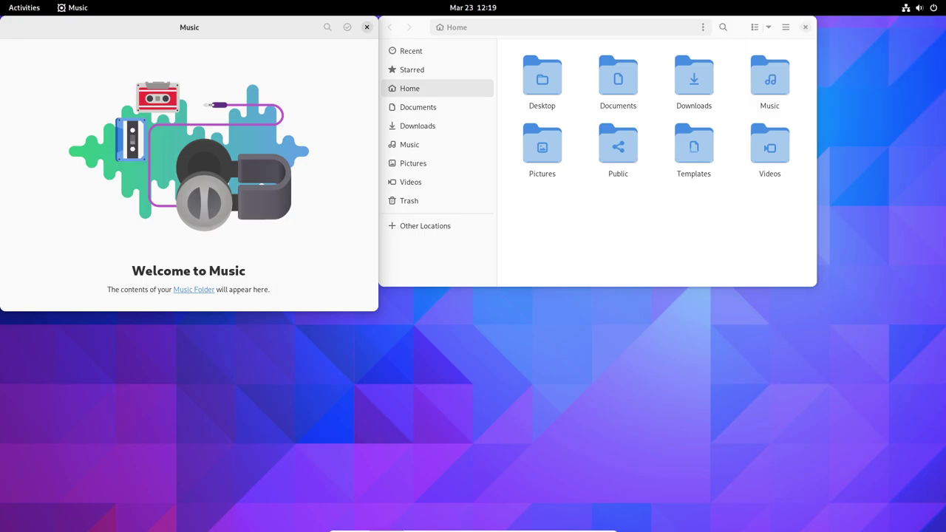
Launch GNOME Web, discard an empty new tab, and show the GNOME 44 "Kuala Lumpur" release notes
{"action": "key", "text": "super"}
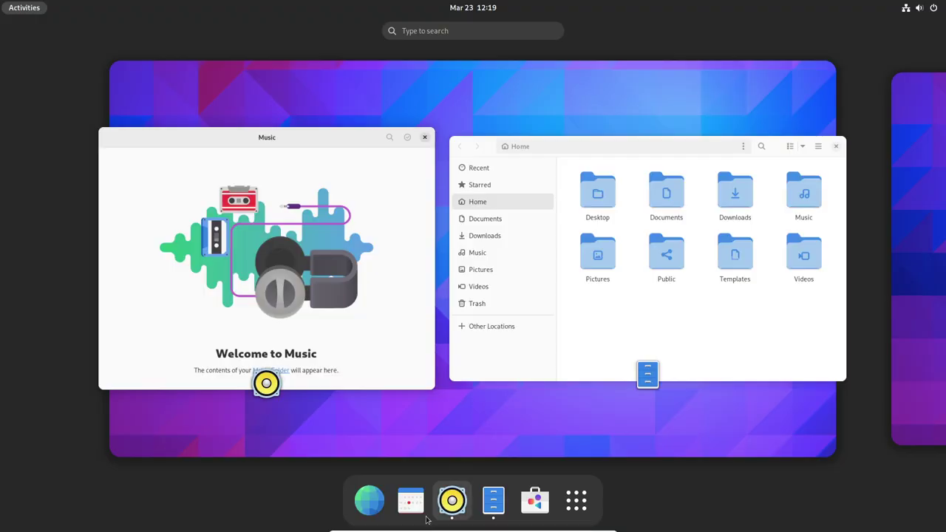
{"action": "left_click", "coordinate": [369, 500]}
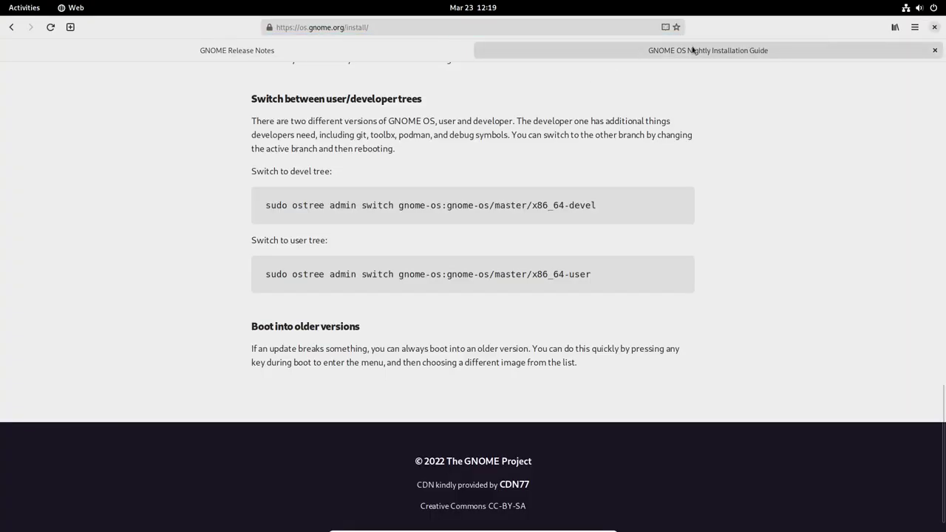
{"action": "left_click", "coordinate": [70, 28]}
{"action": "left_click", "coordinate": [236, 49]}
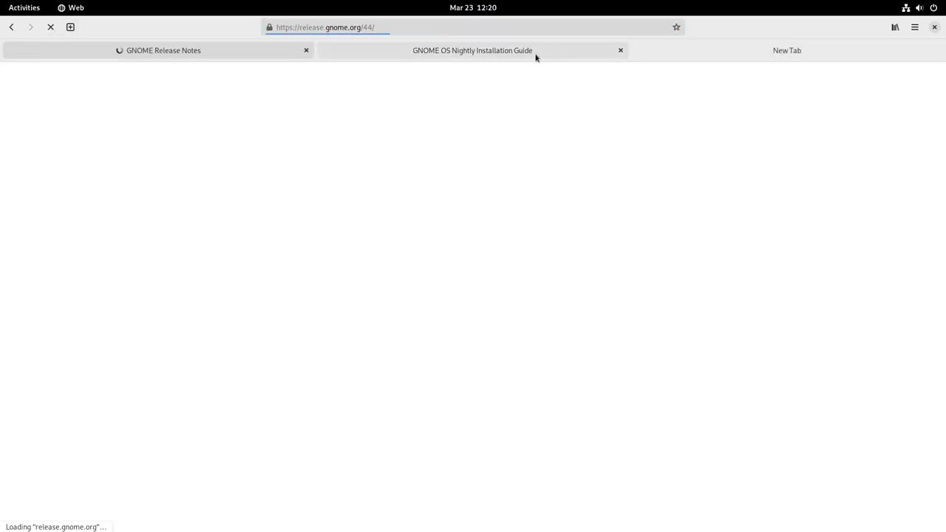
{"action": "left_click", "coordinate": [860, 63]}
{"action": "left_click", "coordinate": [935, 52]}
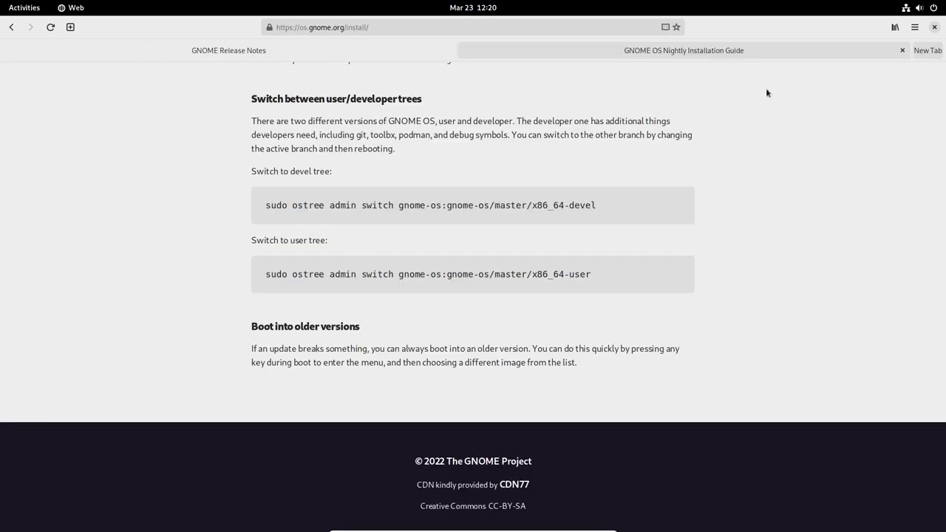
{"action": "left_click", "coordinate": [271, 48]}
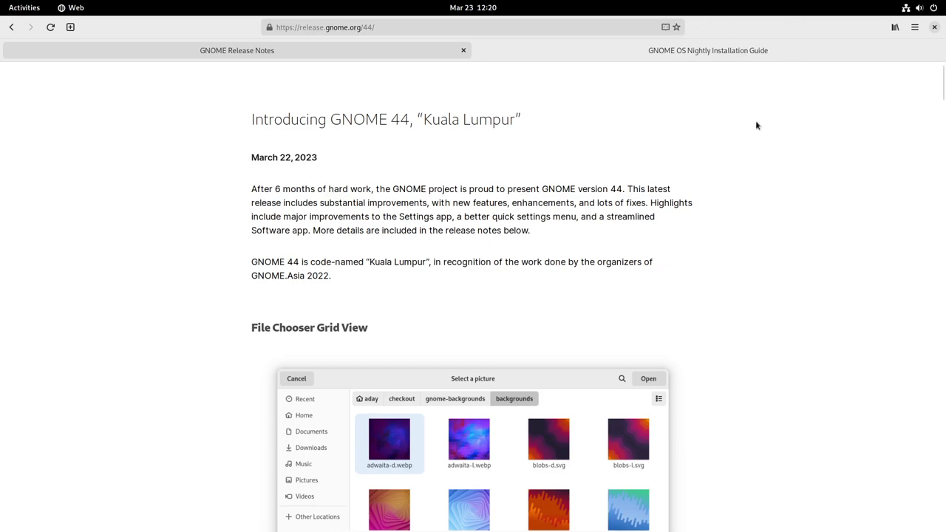
{"action": "key", "text": "Control_R+f"}
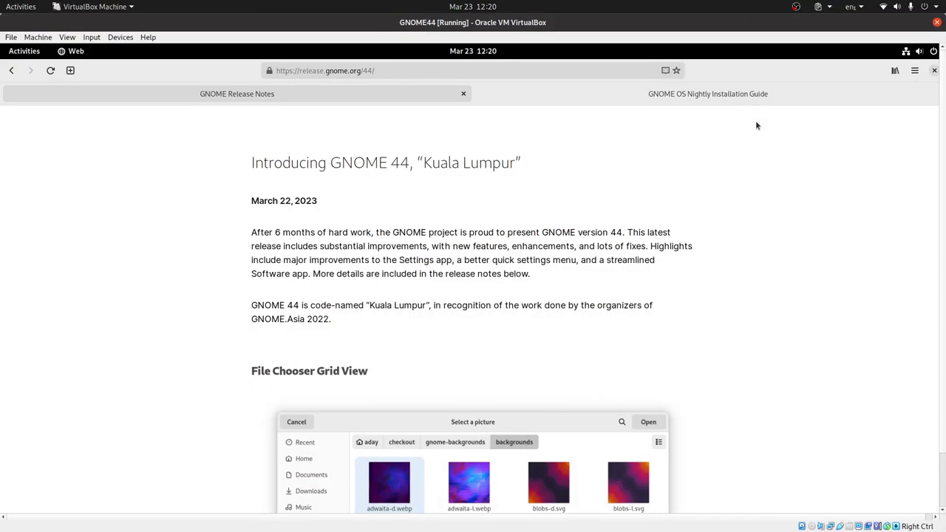
{"action": "key", "text": "Control_R+f"}
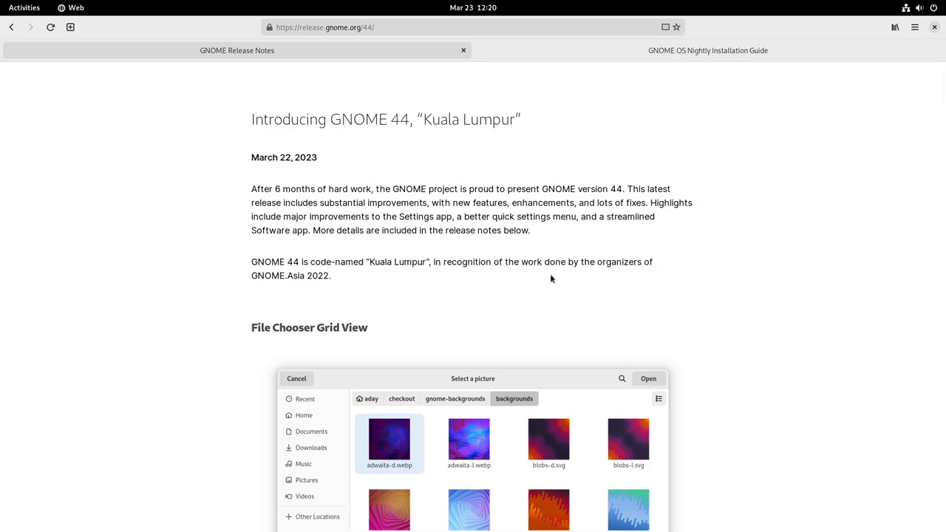
{"action": "double_click", "coordinate": [443, 216]}
{"action": "left_click", "coordinate": [931, 12]}
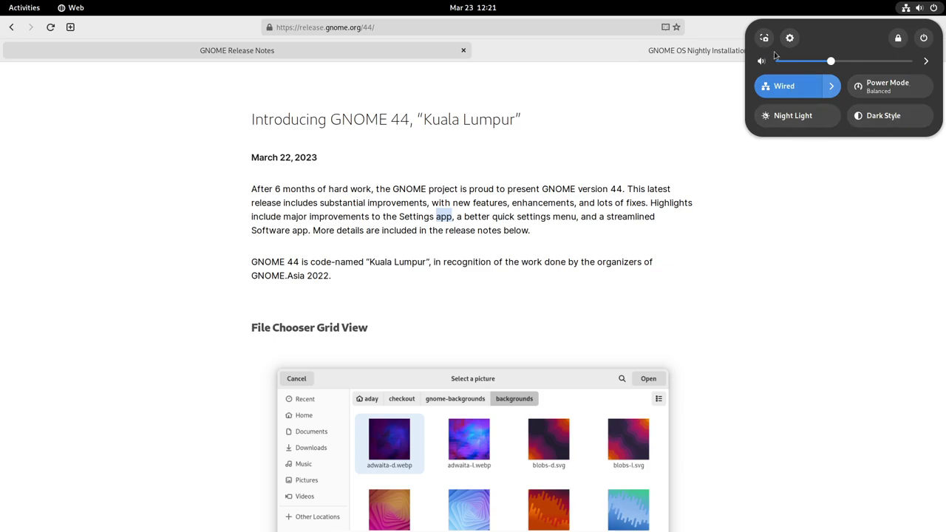
{"action": "left_click", "coordinate": [847, 232]}
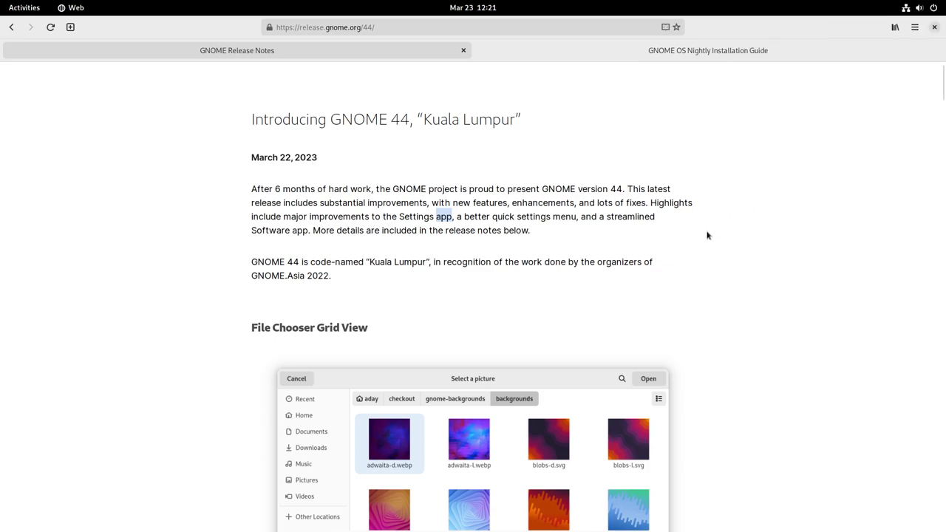